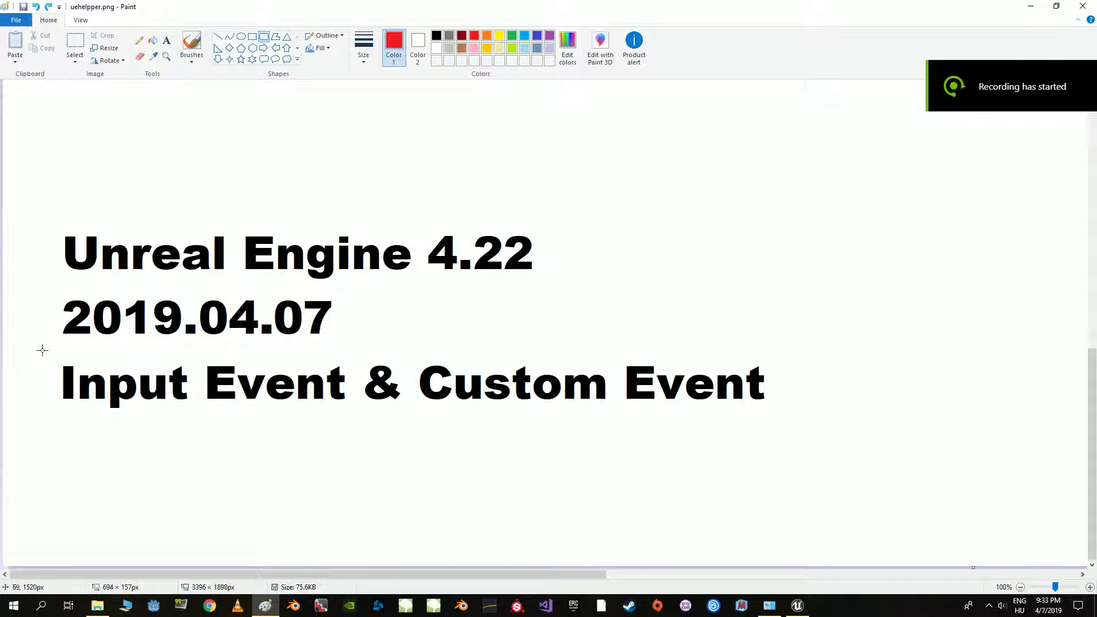
# Step: Outline 'Input Event' and 'Custom Event' on the title image with red rounded rectangles
pyautogui.moveTo(42, 350); pyautogui.dragTo(353, 437)
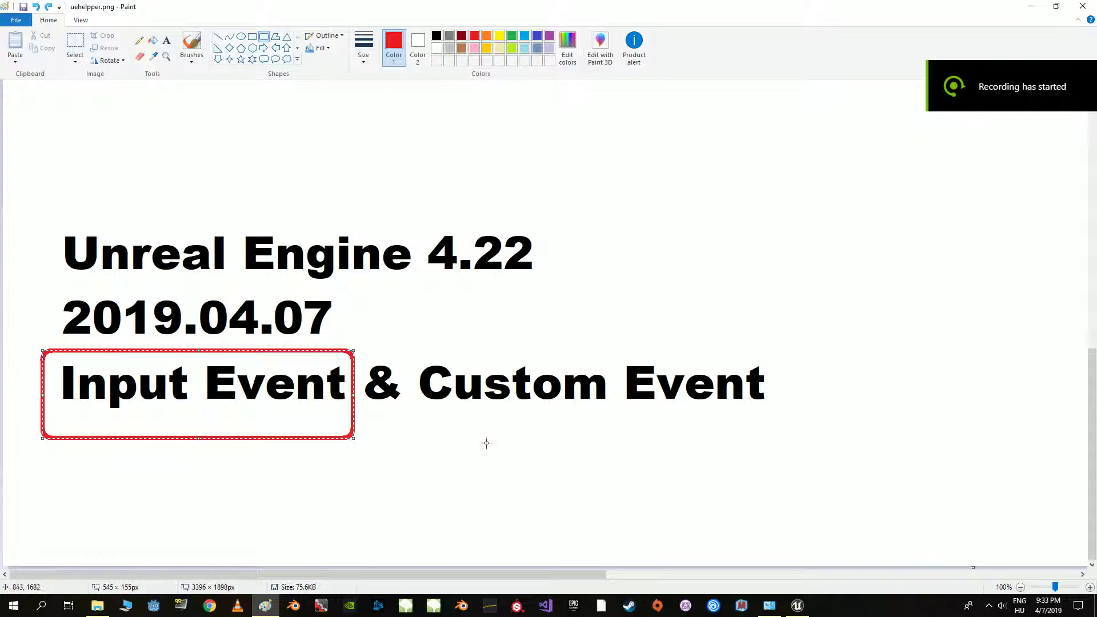
pyautogui.moveTo(415, 323); pyautogui.dragTo(782, 440)
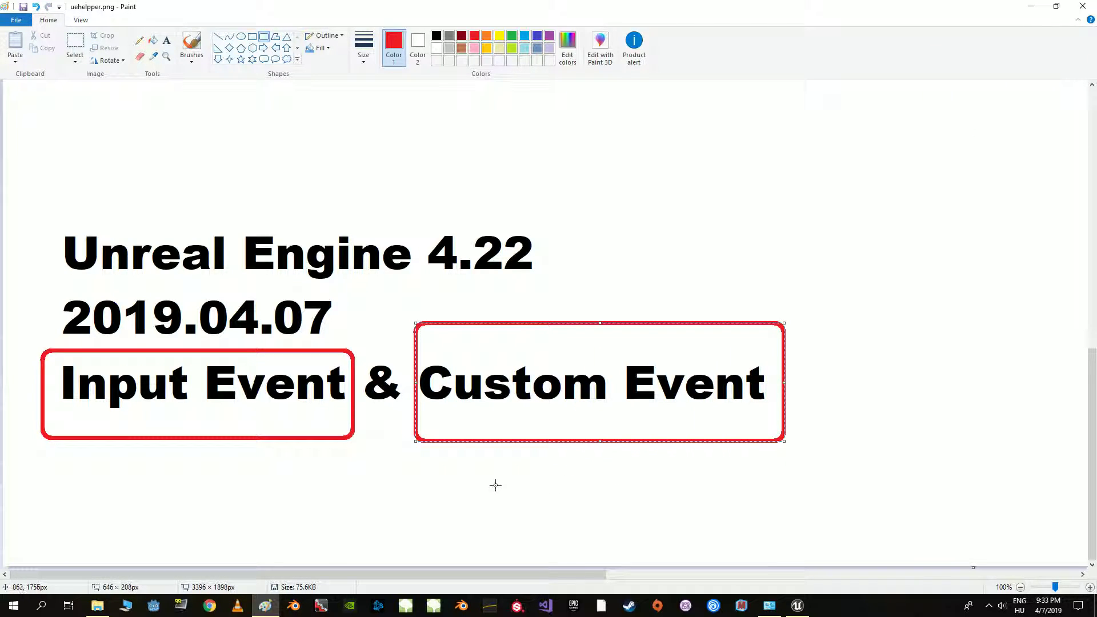
pyautogui.click(797, 605)
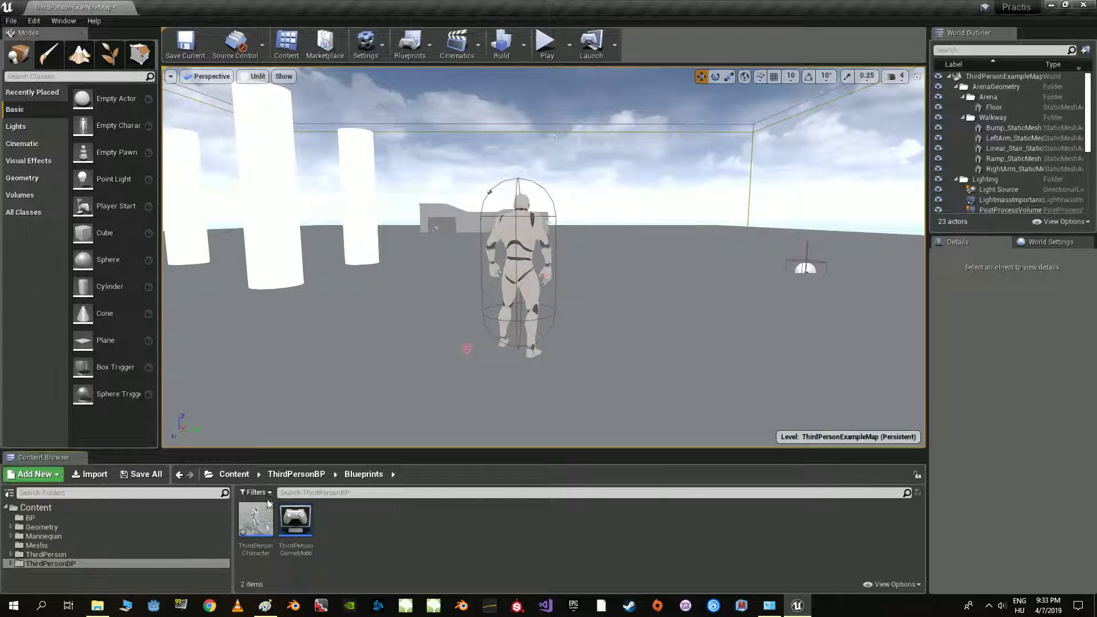
# Step: Open the ThirdPersonCharacter blueprint from ThirdPersonBP > Blueprints
pyautogui.moveTo(255, 519); pyautogui.dragTo(26, 566)
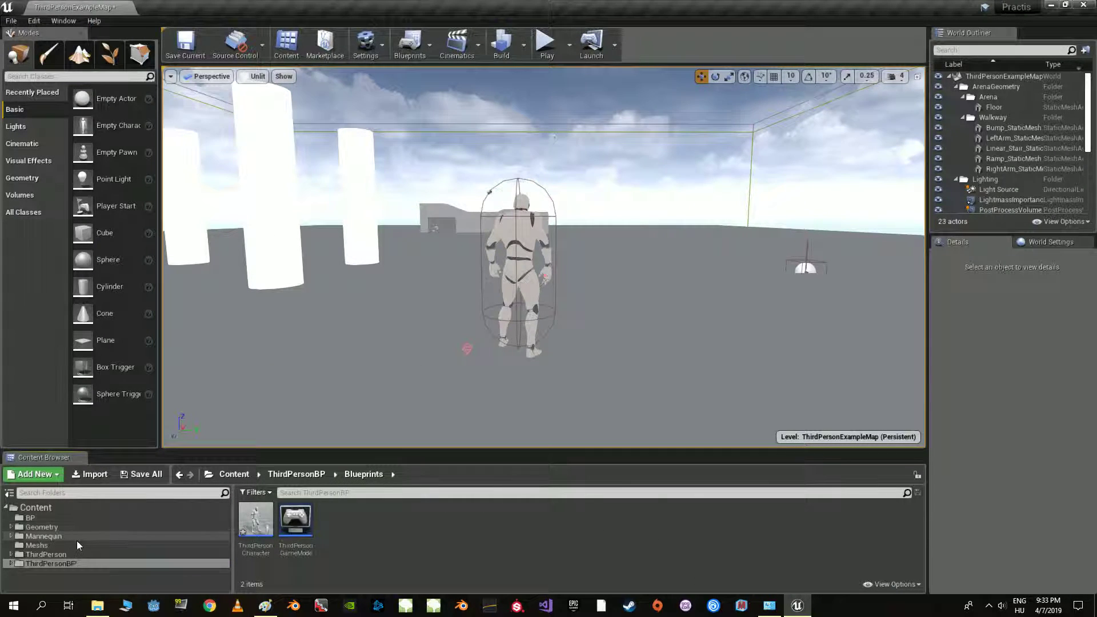
pyautogui.click(26, 564)
pyautogui.click(12, 563)
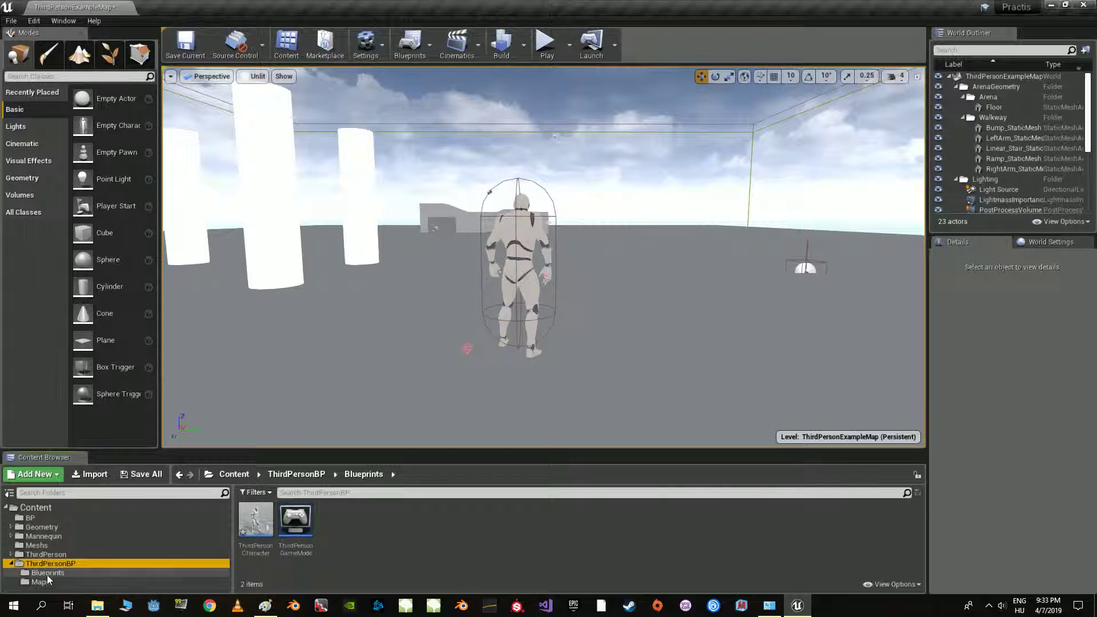
pyautogui.click(40, 574)
pyautogui.doubleClick(257, 517)
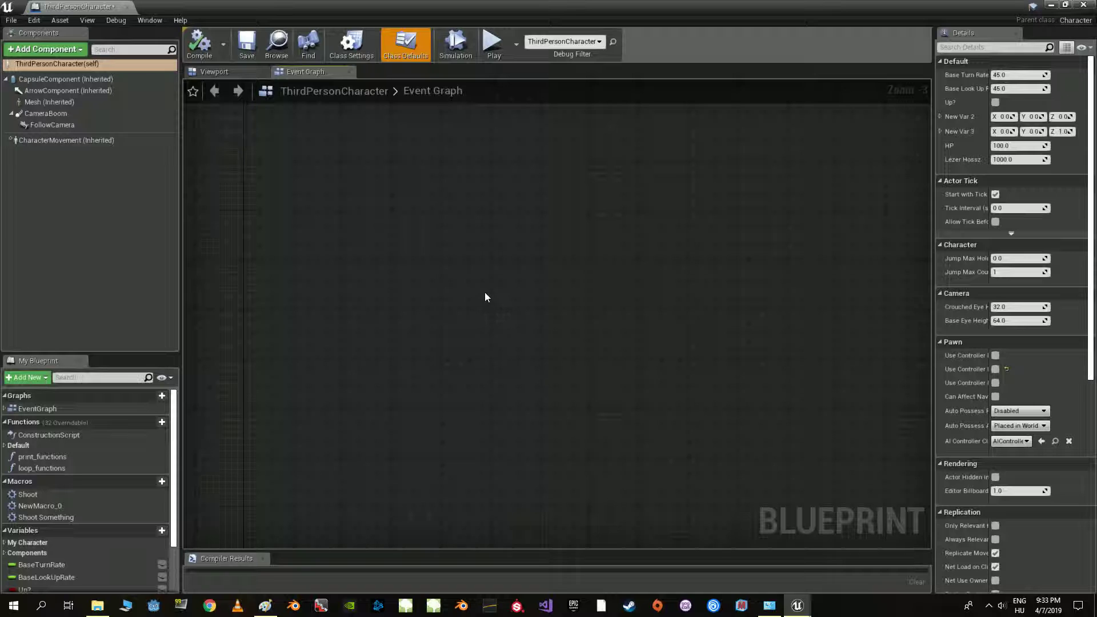
# Step: Add a comment titled 'first, the input event' to the Event Graph and return to the level
pyautogui.press('c')
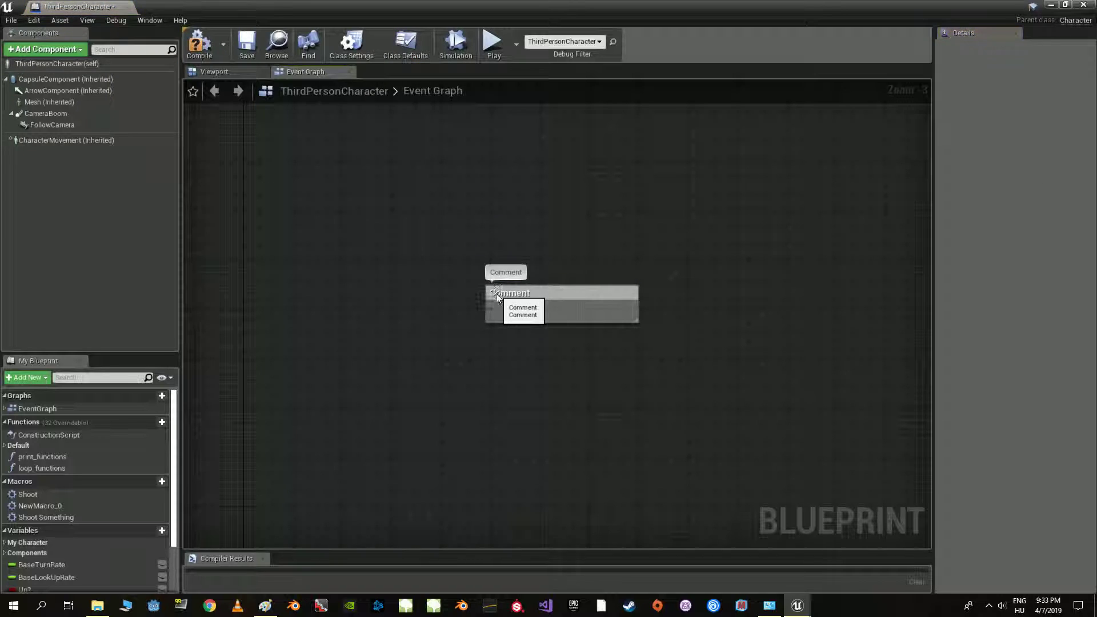
pyautogui.write('f')
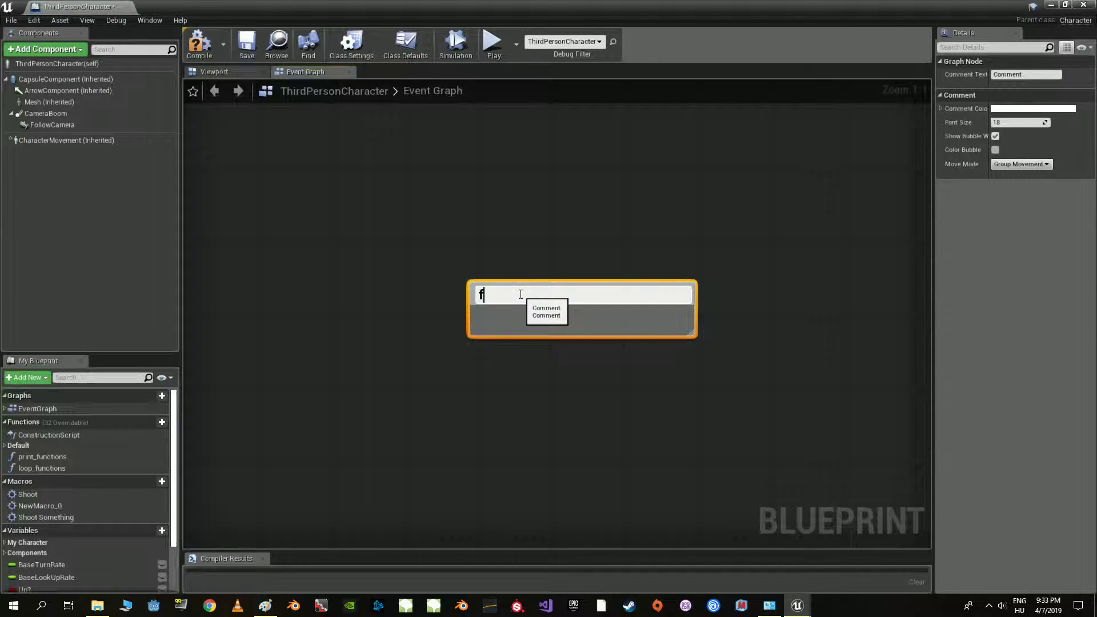
pyautogui.write('irst,')
pyautogui.write(' the inp')
pyautogui.write('ut event')
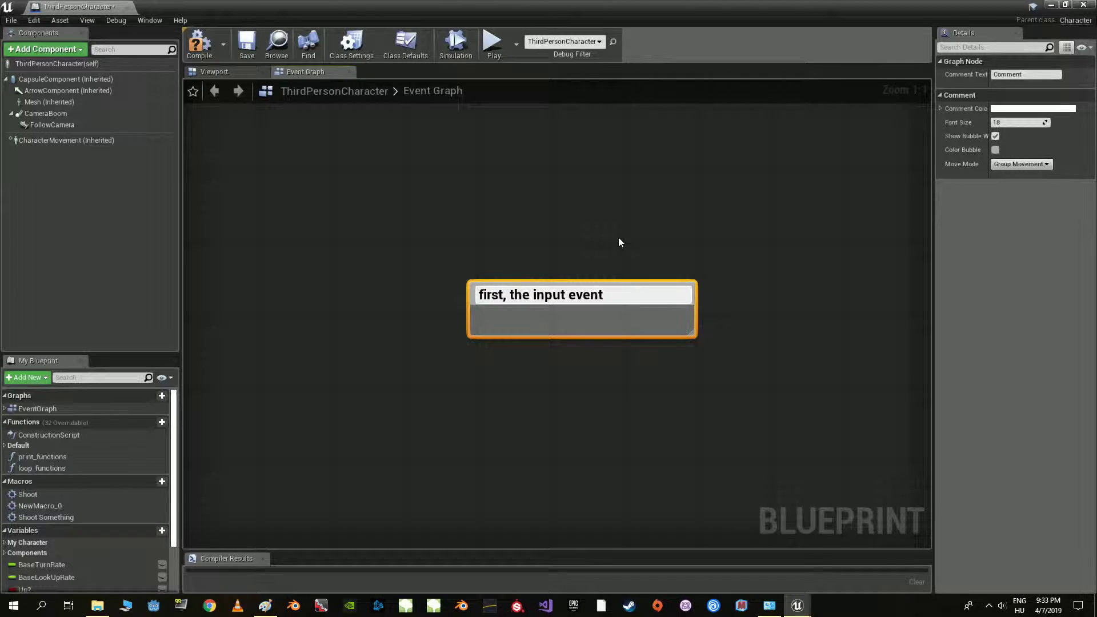
pyautogui.press('Return')
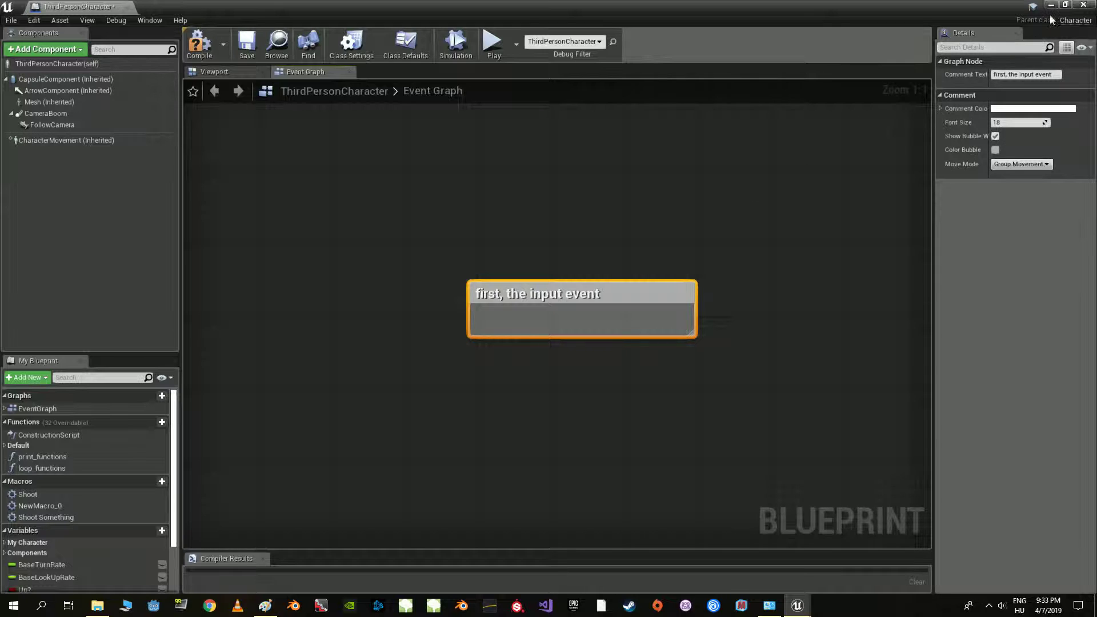
pyautogui.click(1051, 8)
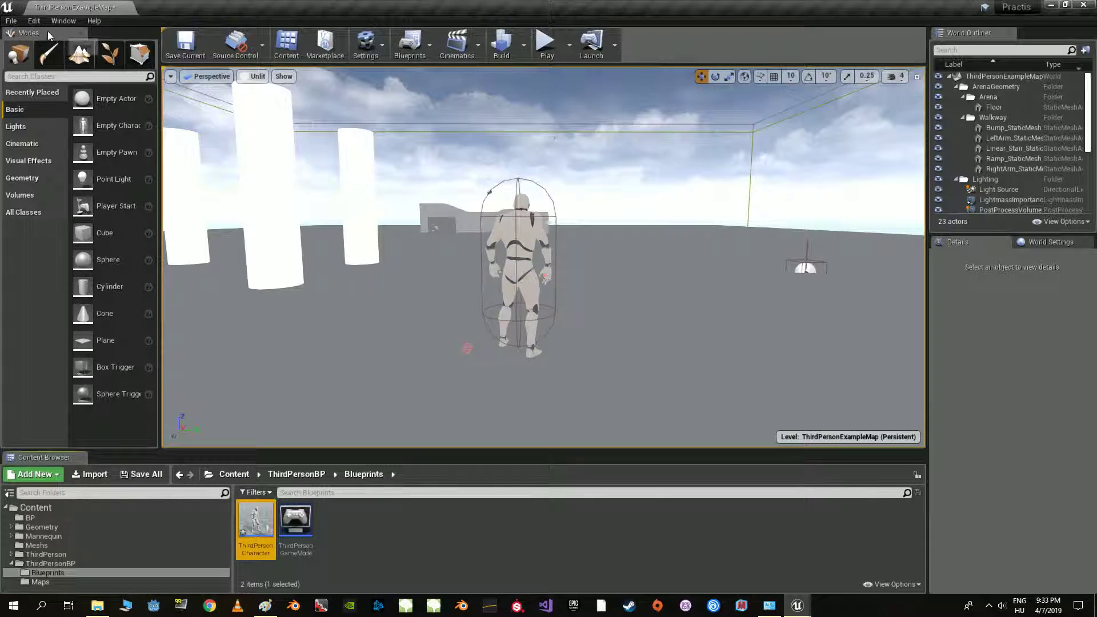
# Step: Open Edit > Project Settings and go to the Engine Input page with Action and Axis Mappings
pyautogui.click(33, 22)
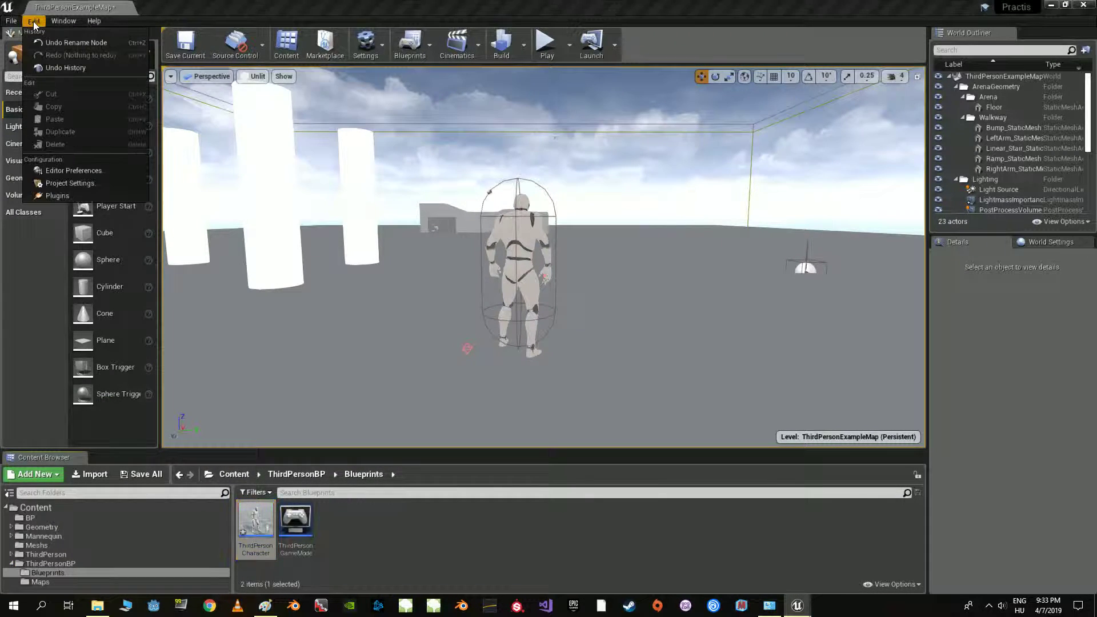
pyautogui.click(79, 183)
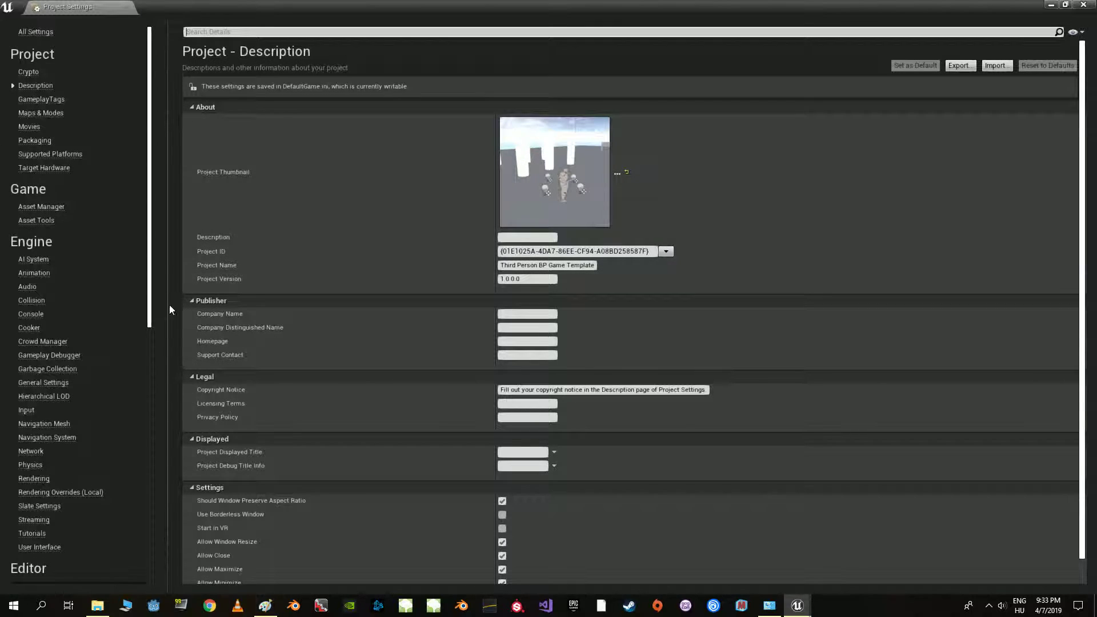
pyautogui.click(24, 415)
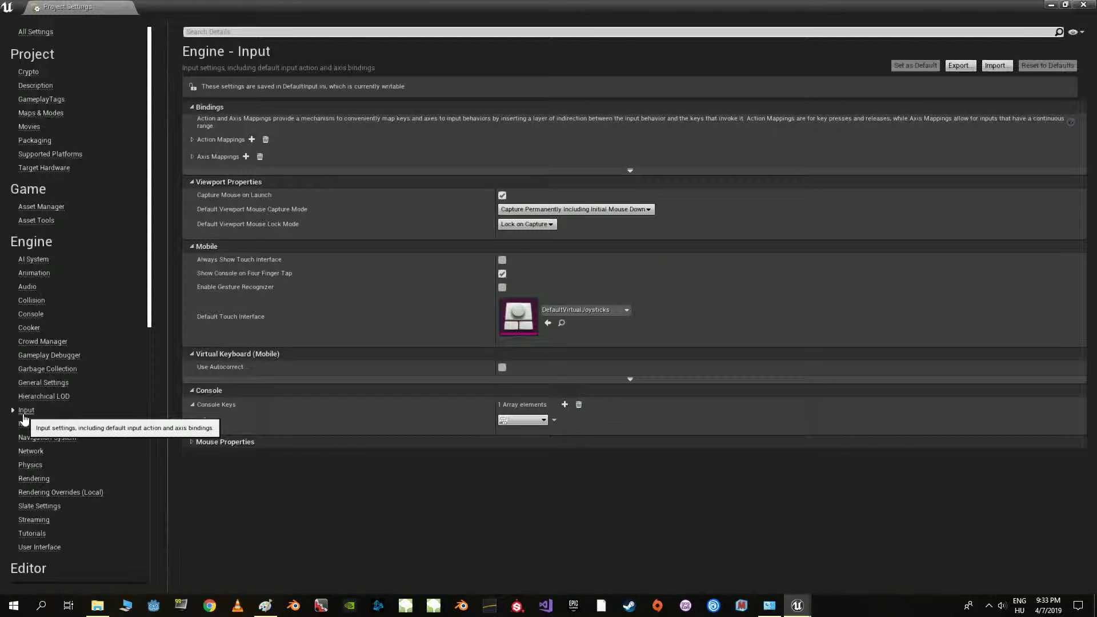
# Step: Add a new action mapping named Press-E-
pyautogui.click(193, 140)
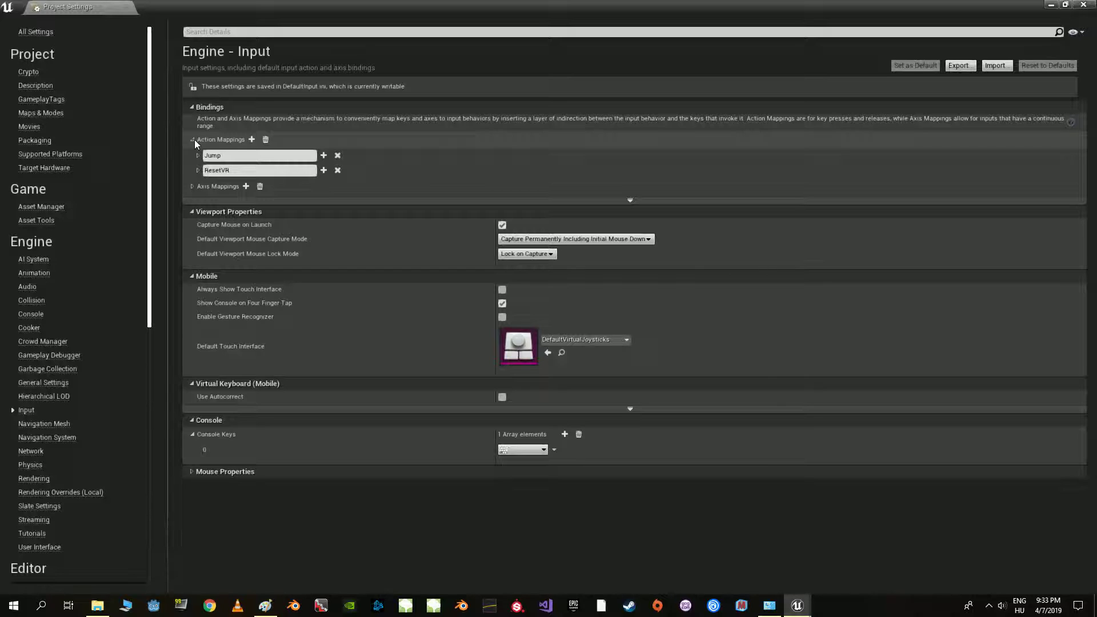
pyautogui.click(252, 139)
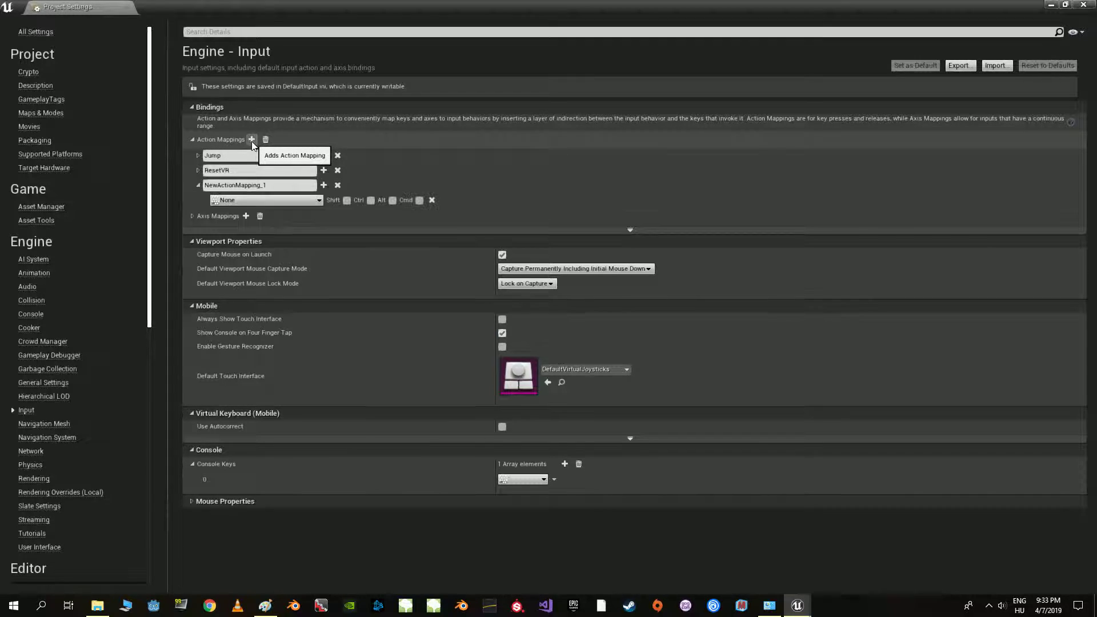
pyautogui.click(240, 185)
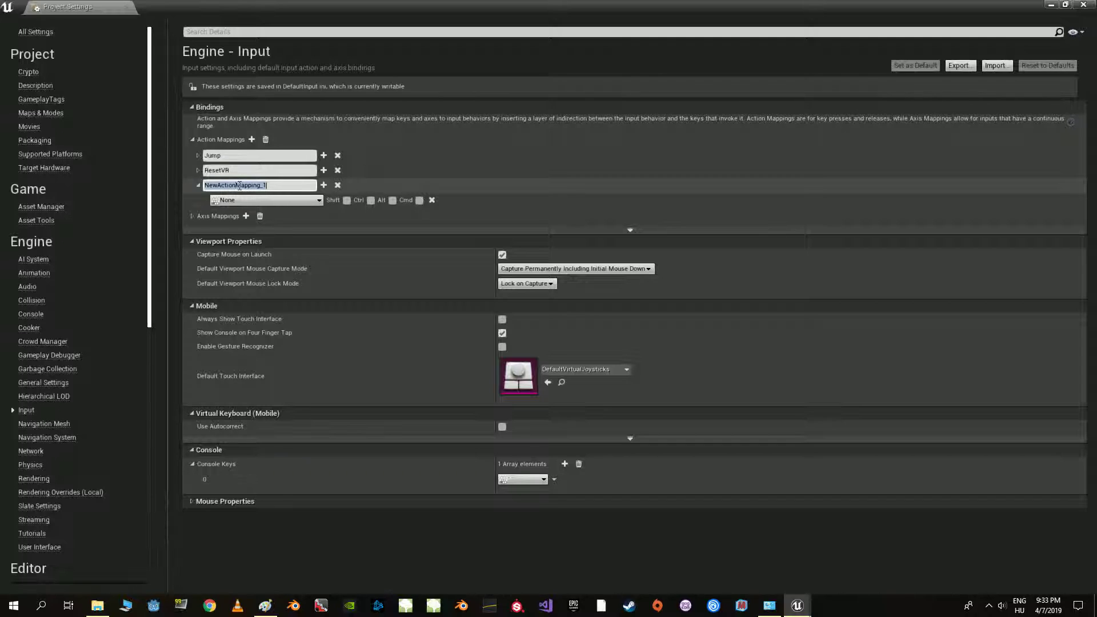
pyautogui.write('Press-E-')
# Step: Bind Press-E- to the Keyboard E key and close Project Settings
pyautogui.click(253, 201)
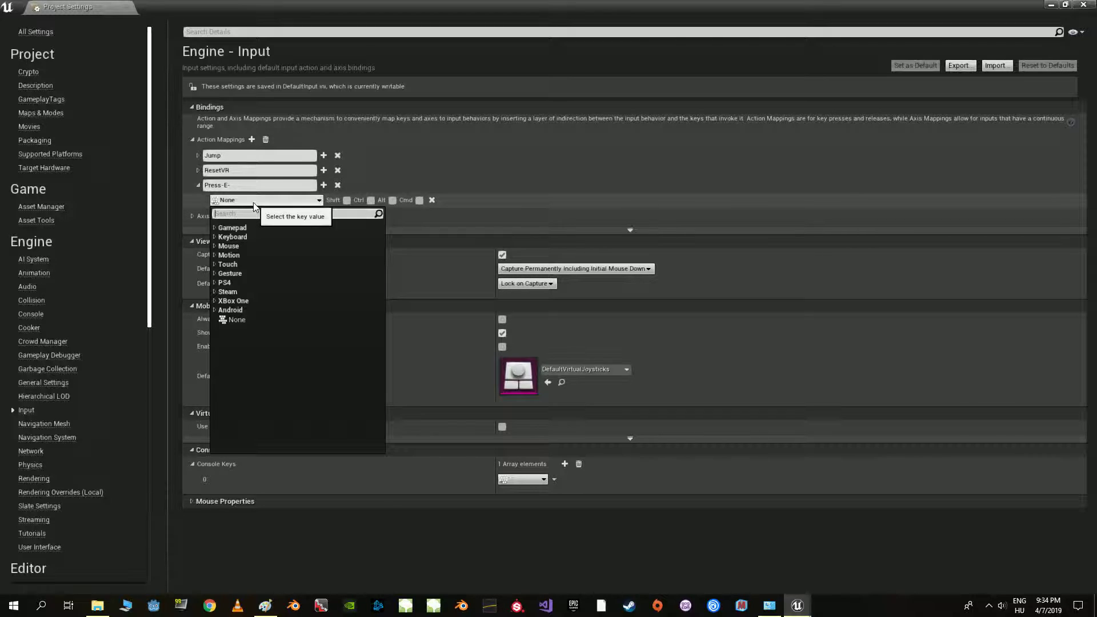
pyautogui.click(214, 237)
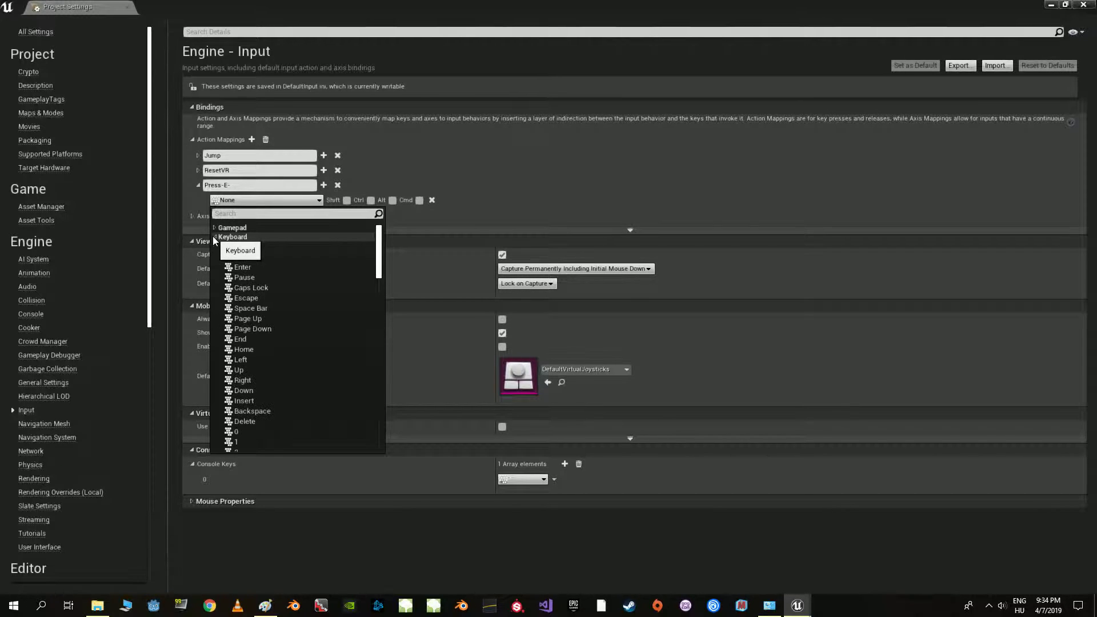
pyautogui.scroll(-3, 252, 341)
pyautogui.scroll(-3, 252, 341)
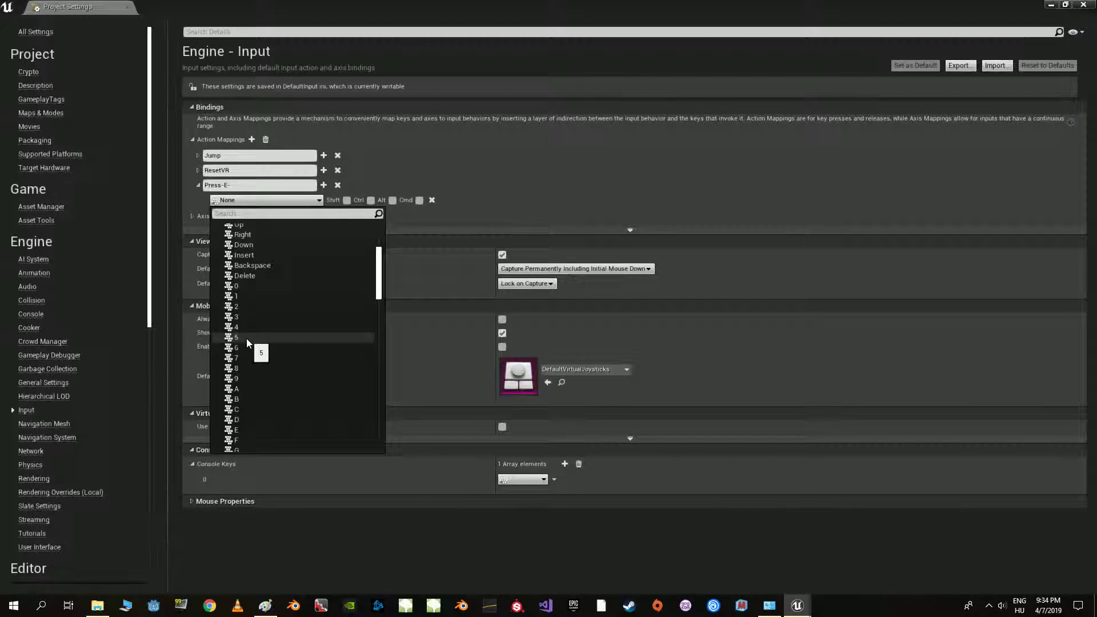
pyautogui.scroll(-3, 246, 337)
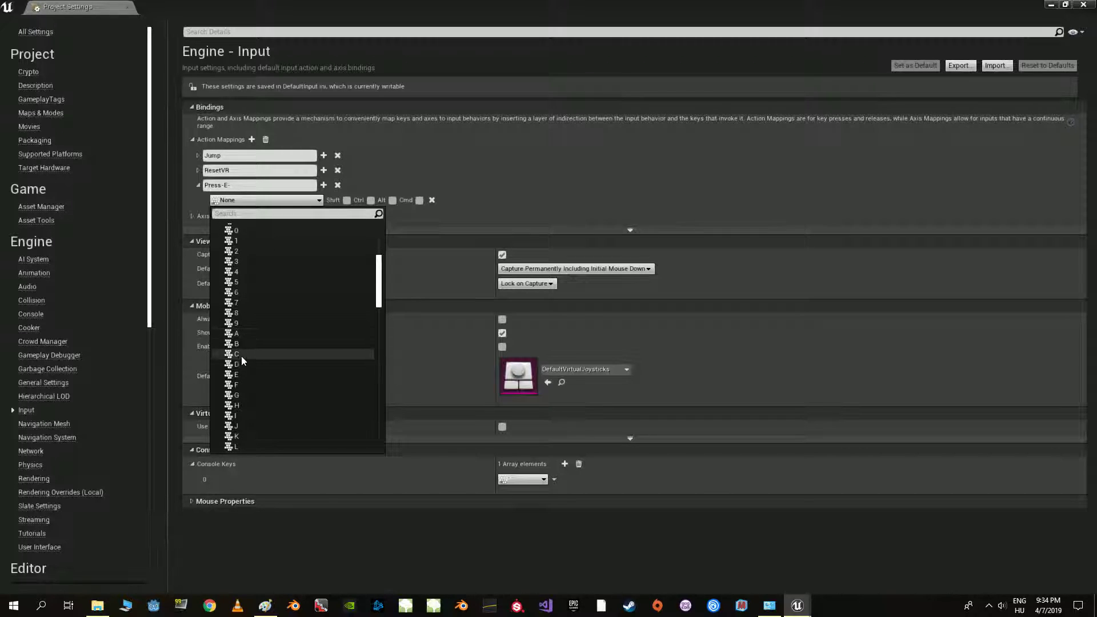
pyautogui.click(240, 375)
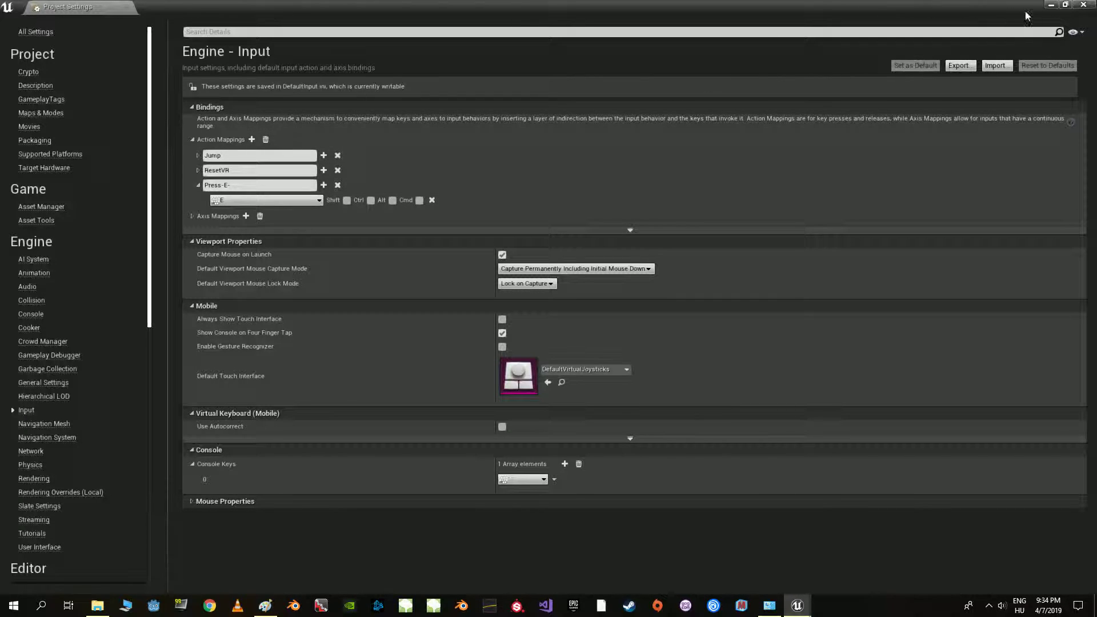
pyautogui.click(1085, 5)
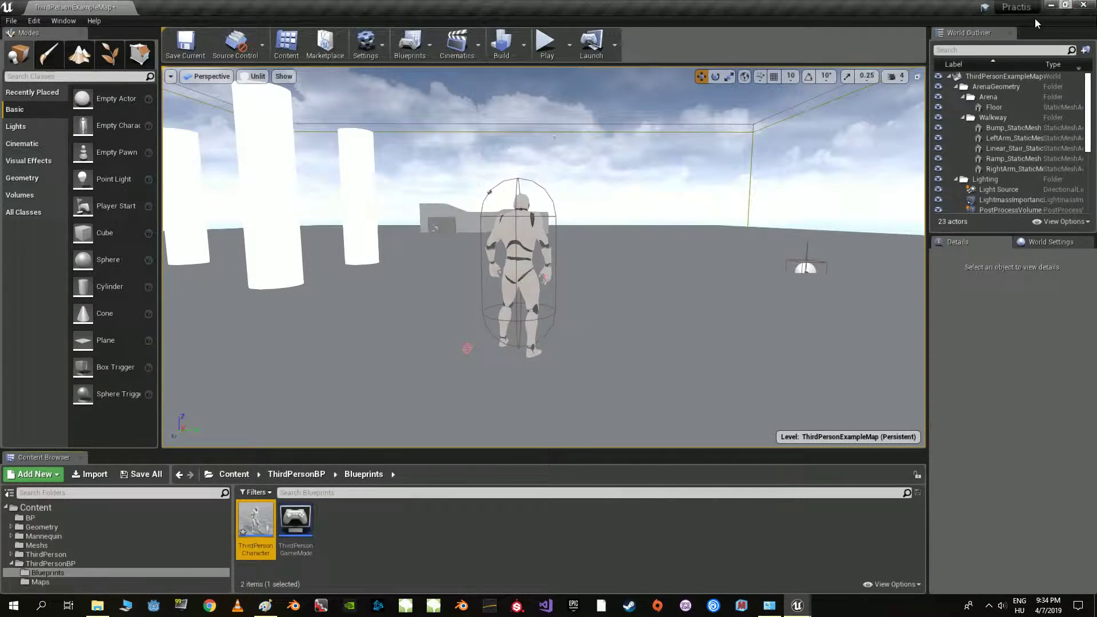
# Step: Reopen ThirdPersonCharacter and delete the 'first, the input event' comment
pyautogui.doubleClick(259, 513)
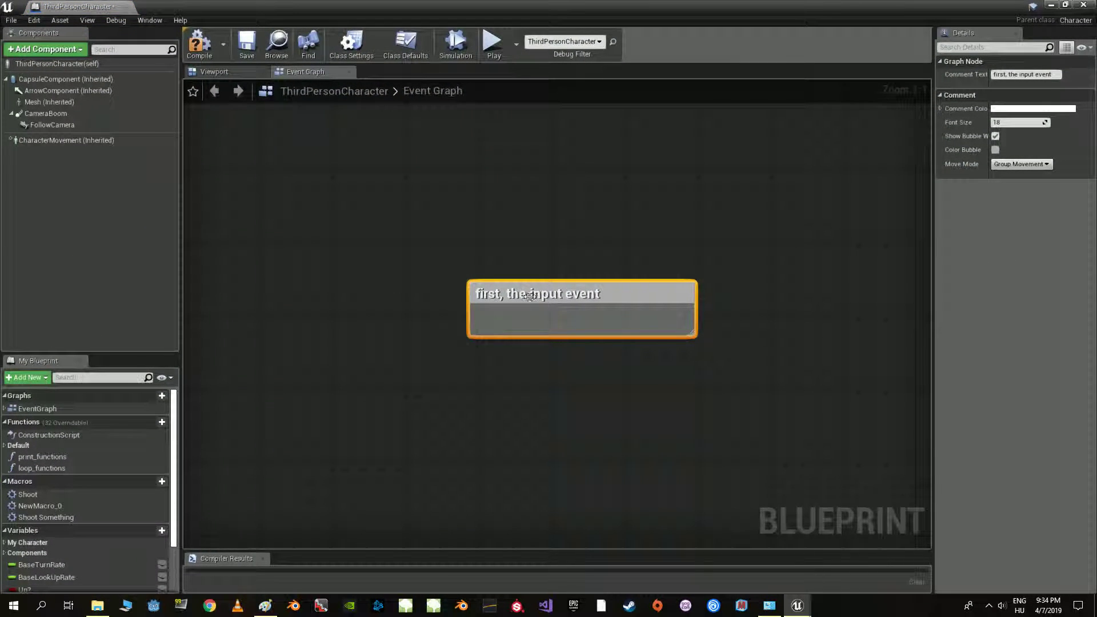
pyautogui.moveTo(542, 245); pyautogui.dragTo(558, 300)
pyautogui.press('Delete')
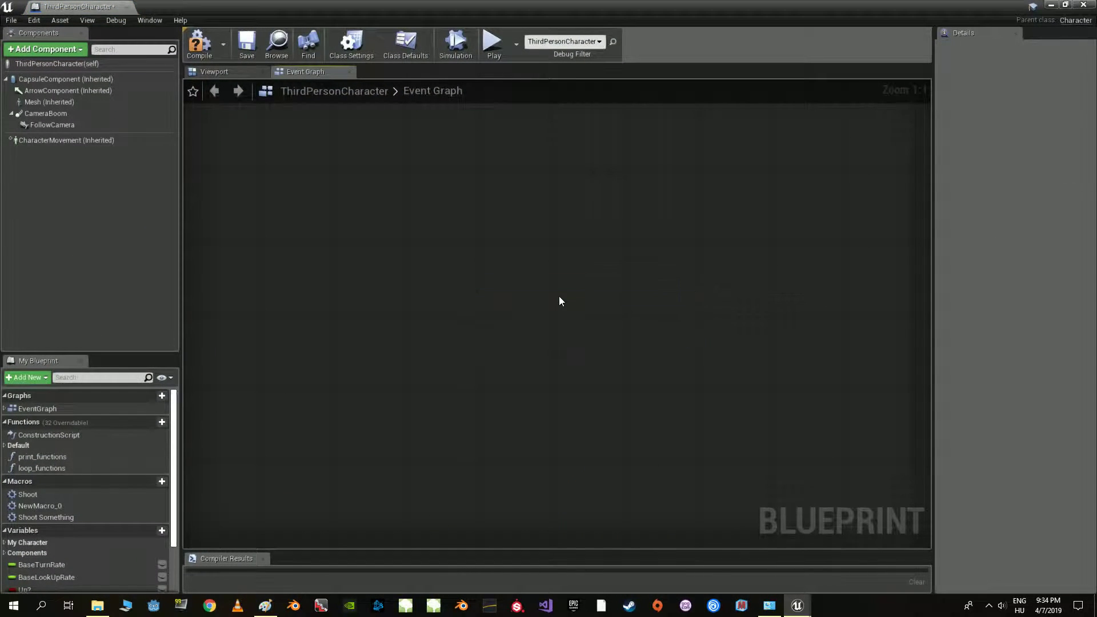
# Step: Place an InputAction Press-E- event node in the Event Graph
pyautogui.rightClick(459, 286)
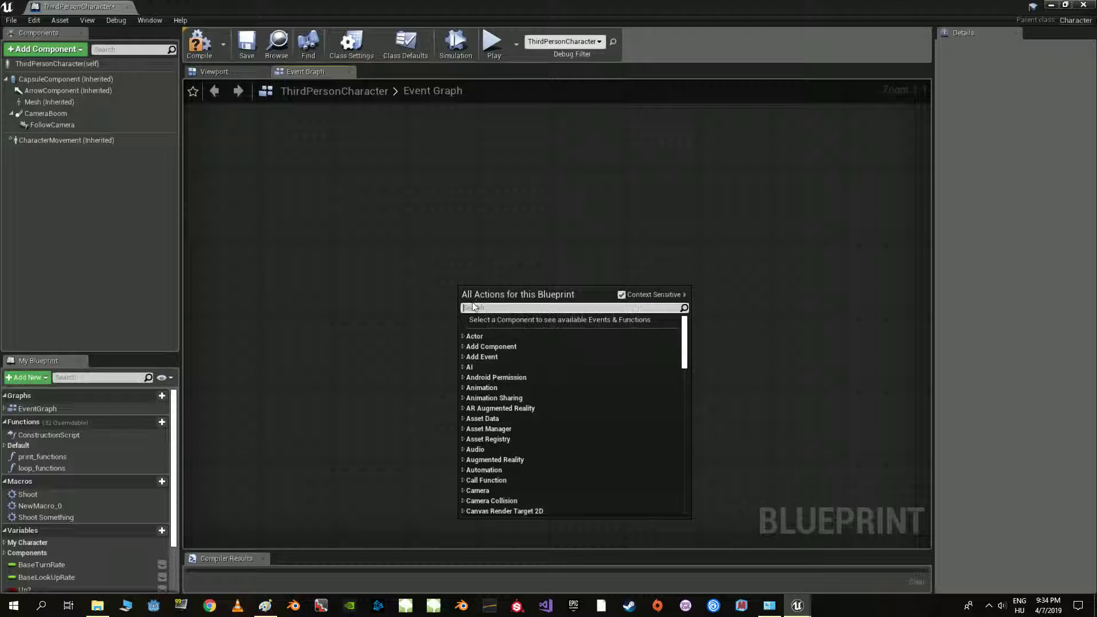
pyautogui.write('press')
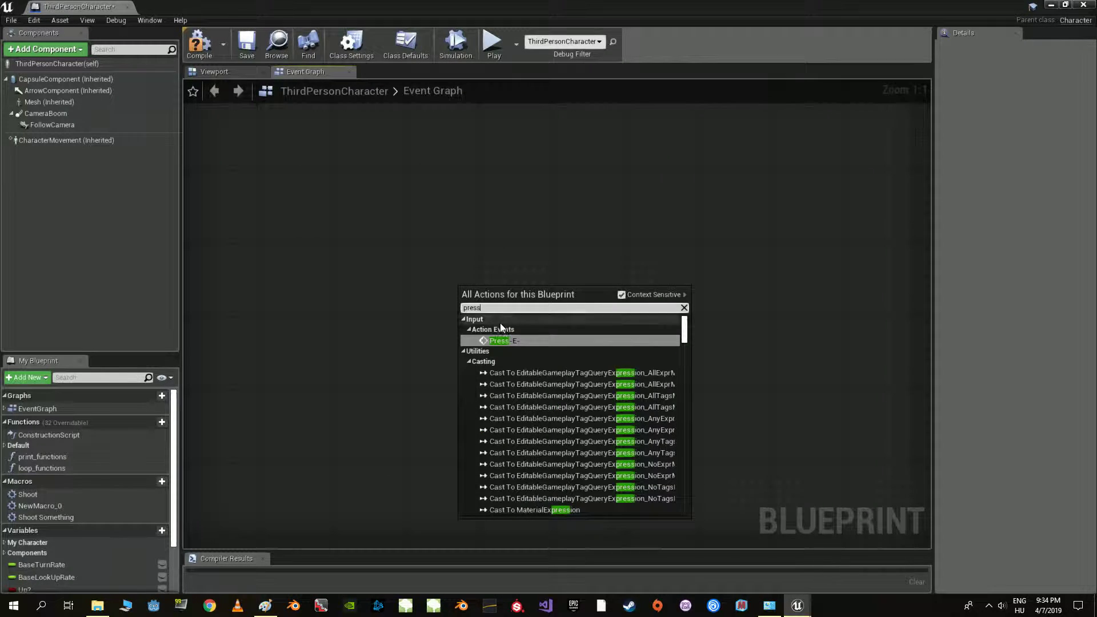
pyautogui.click(509, 341)
pyautogui.moveTo(509, 344); pyautogui.dragTo(409, 293)
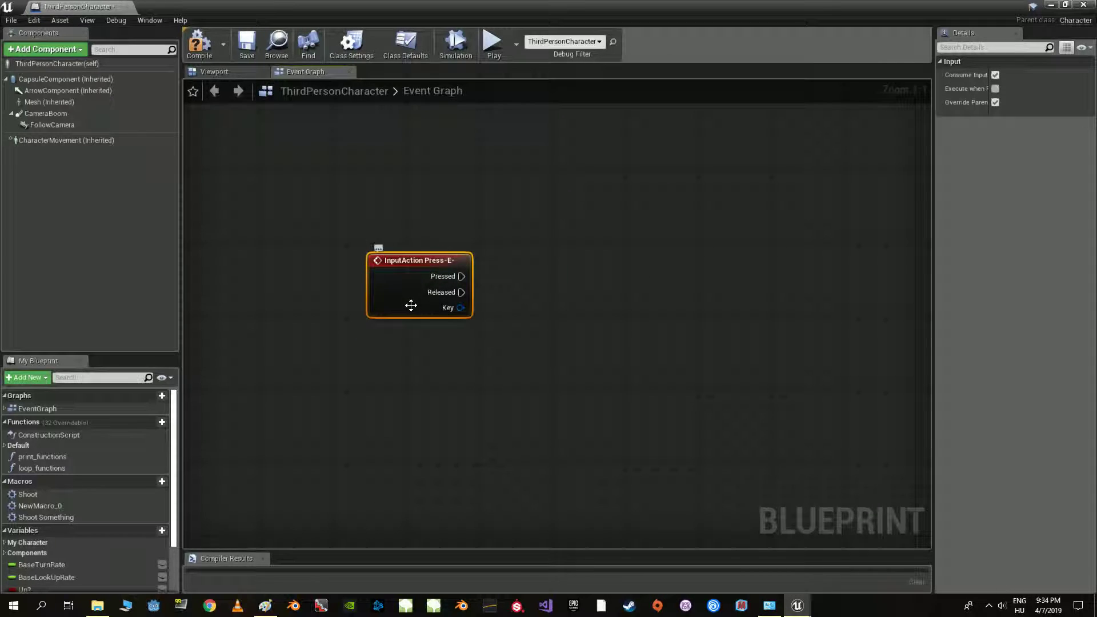
# Step: Wrap the Press-E- node in a comment titled 'this is the input event'
pyautogui.press('c')
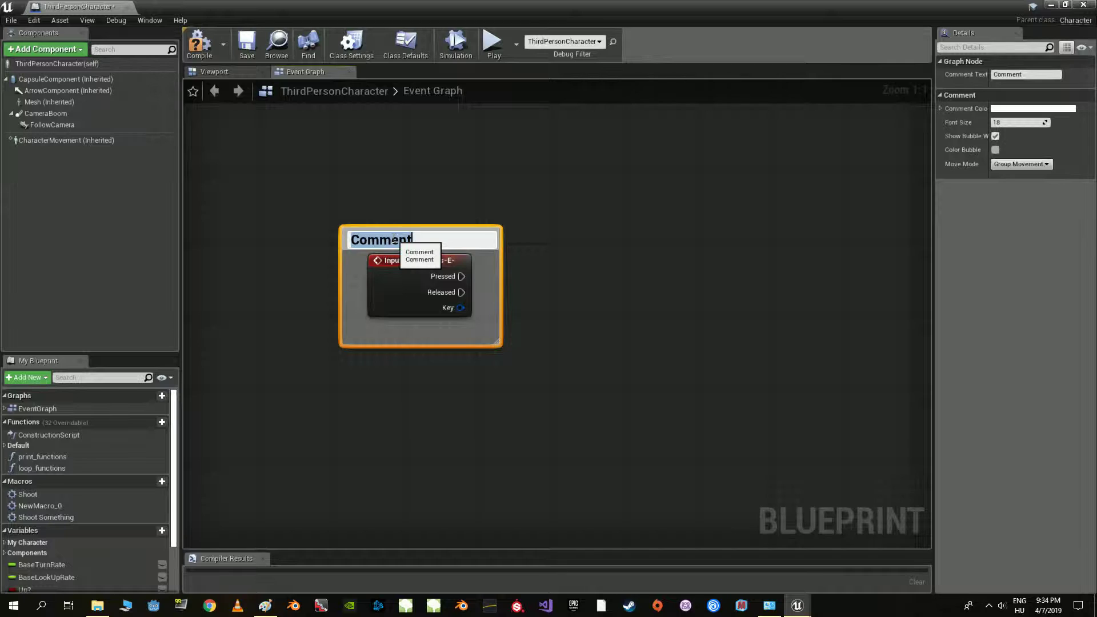
pyautogui.write('the i')
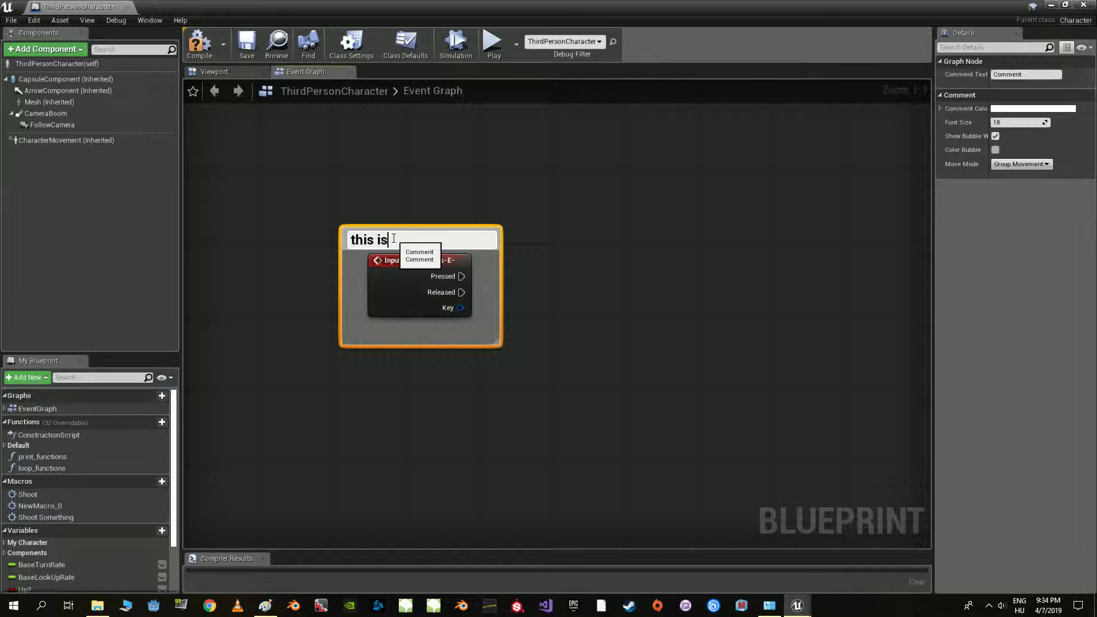
pyautogui.write('n')
pyautogui.write('put event')
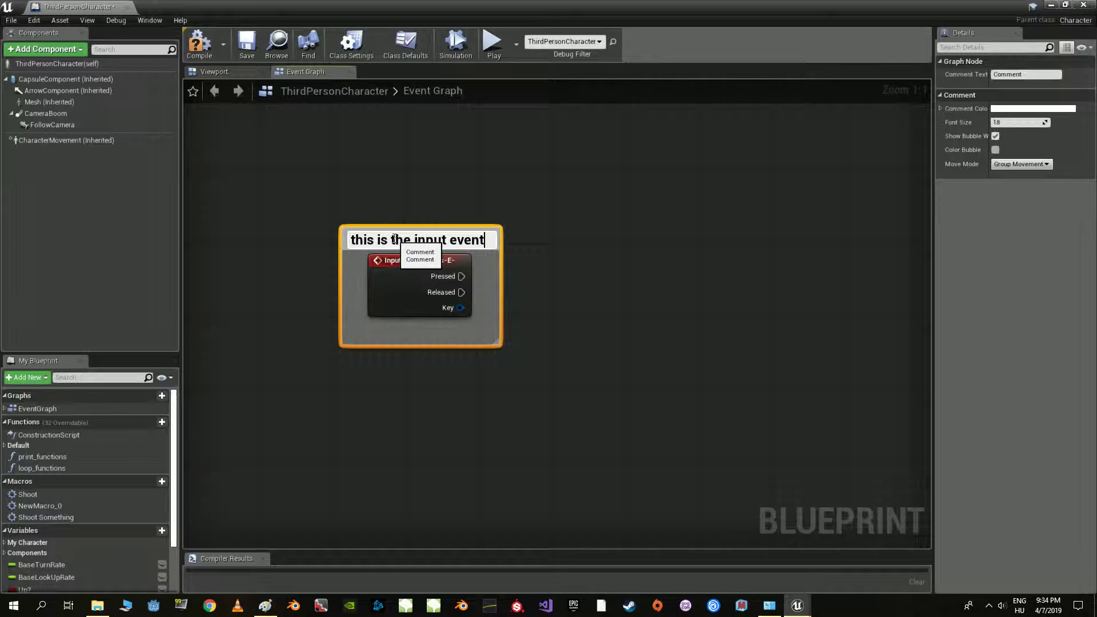
pyautogui.press('Return')
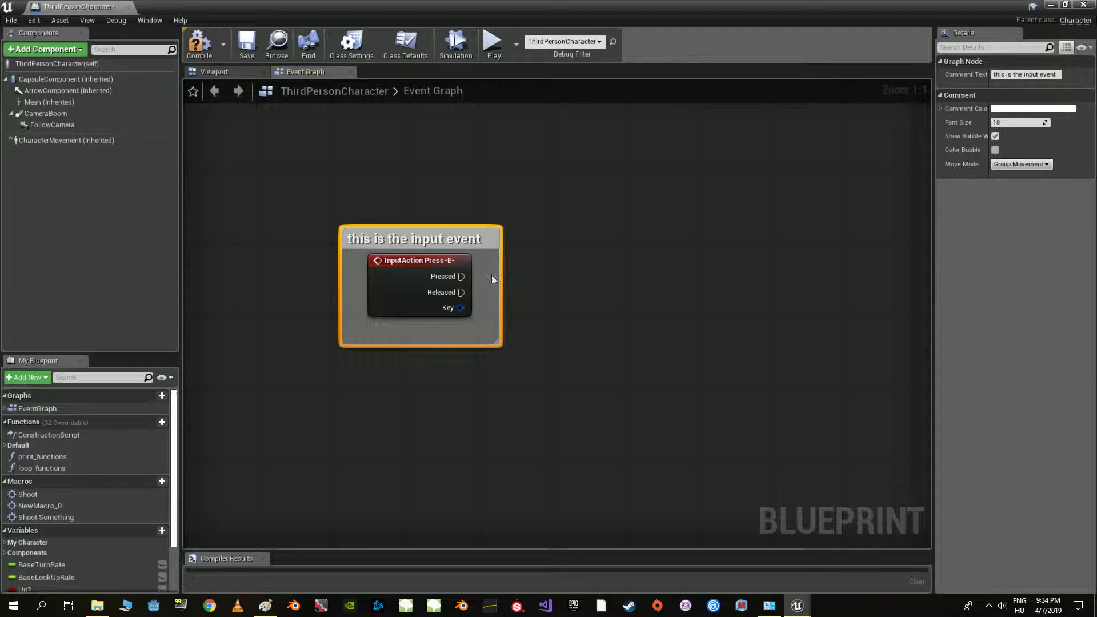
# Step: Wire a Jump node to the Press-E- Pressed output
pyautogui.moveTo(461, 276); pyautogui.dragTo(582, 279)
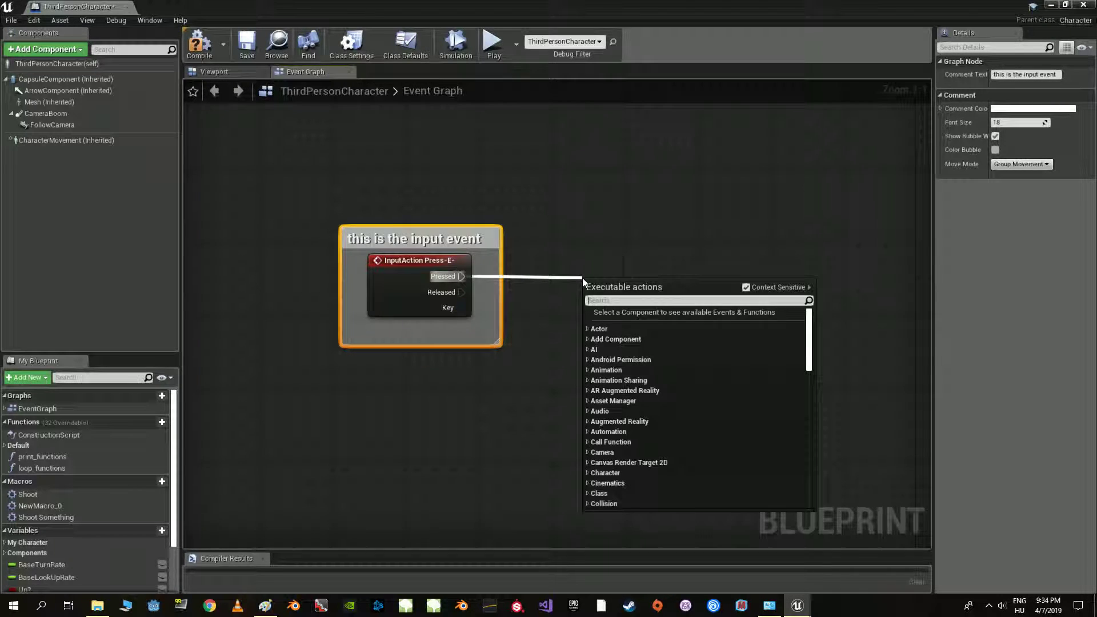
pyautogui.write('jump')
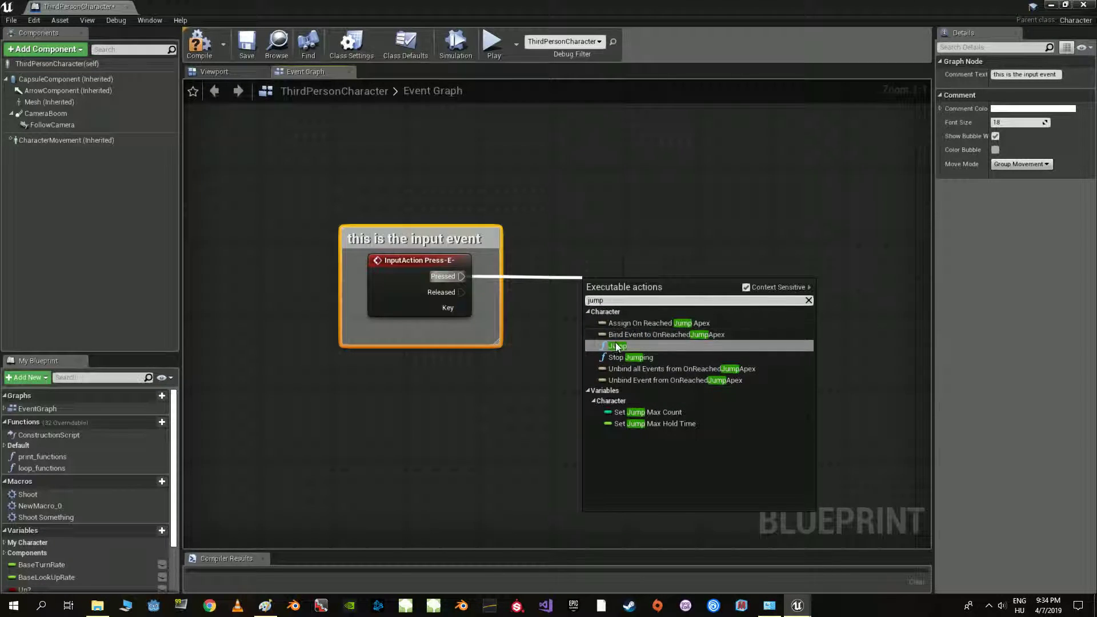
pyautogui.click(615, 345)
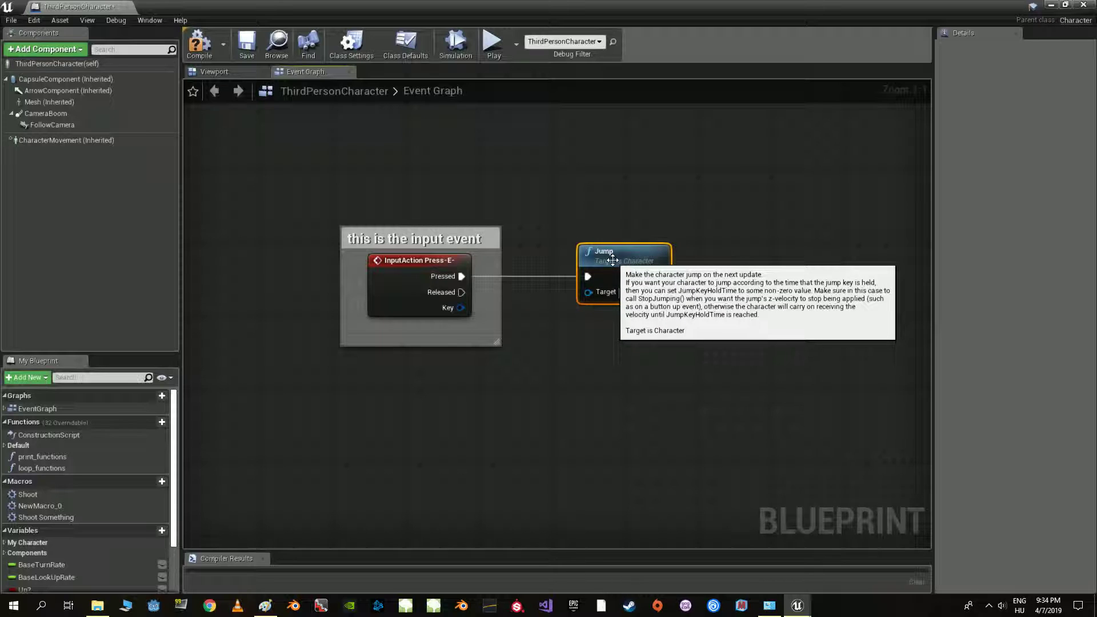
pyautogui.moveTo(612, 261); pyautogui.dragTo(612, 244)
# Step: Retitle the input event's comment to 'working?'
pyautogui.doubleClick(472, 239)
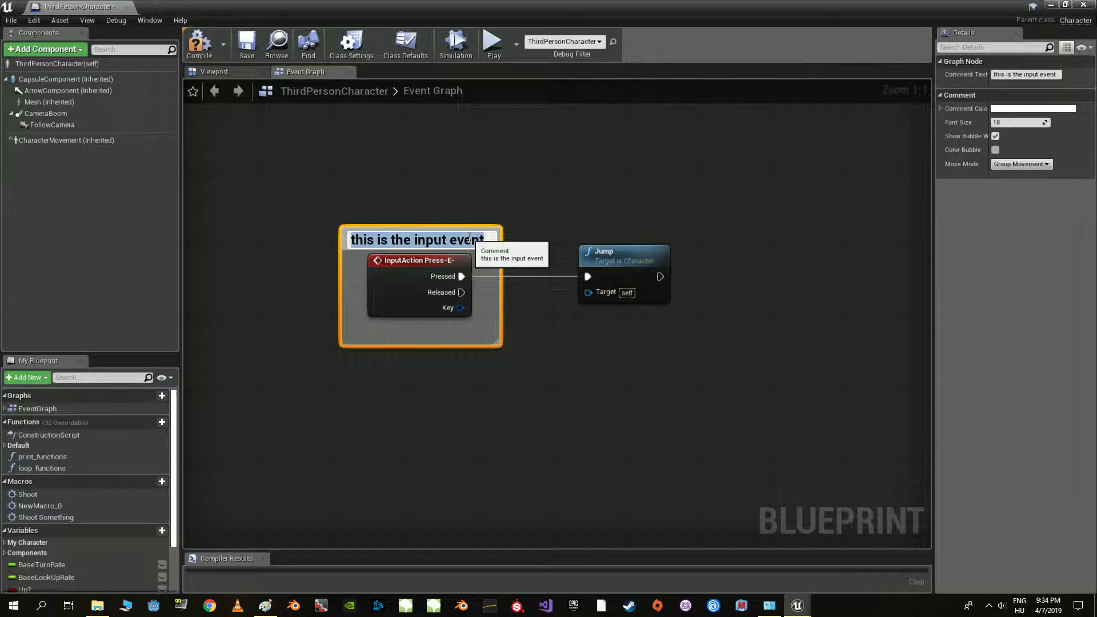
pyautogui.write('workin')
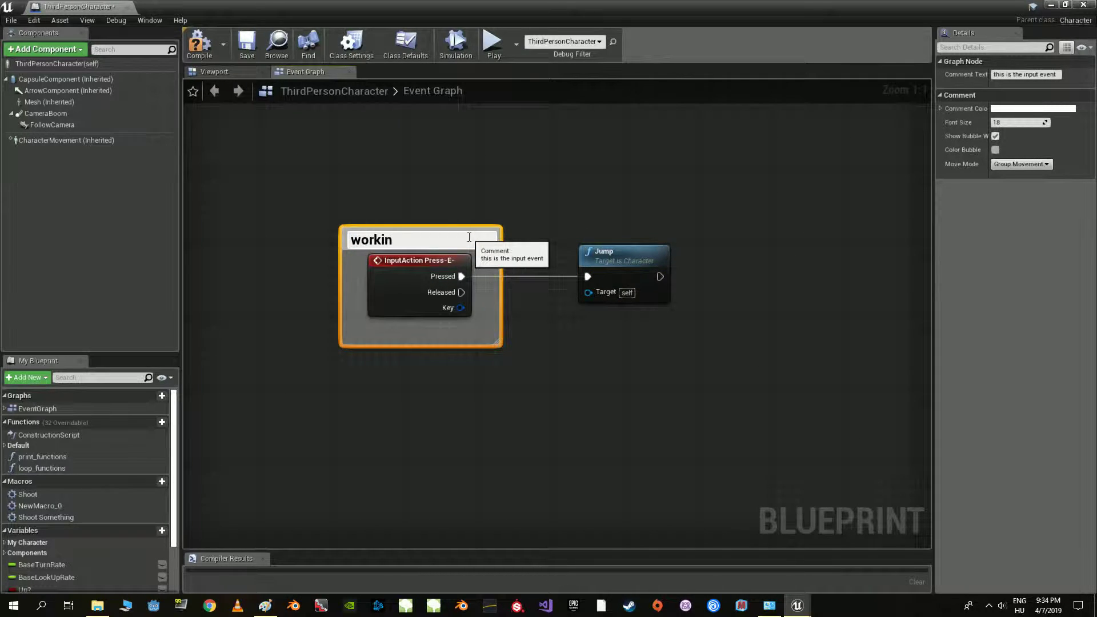
pyautogui.write('g?')
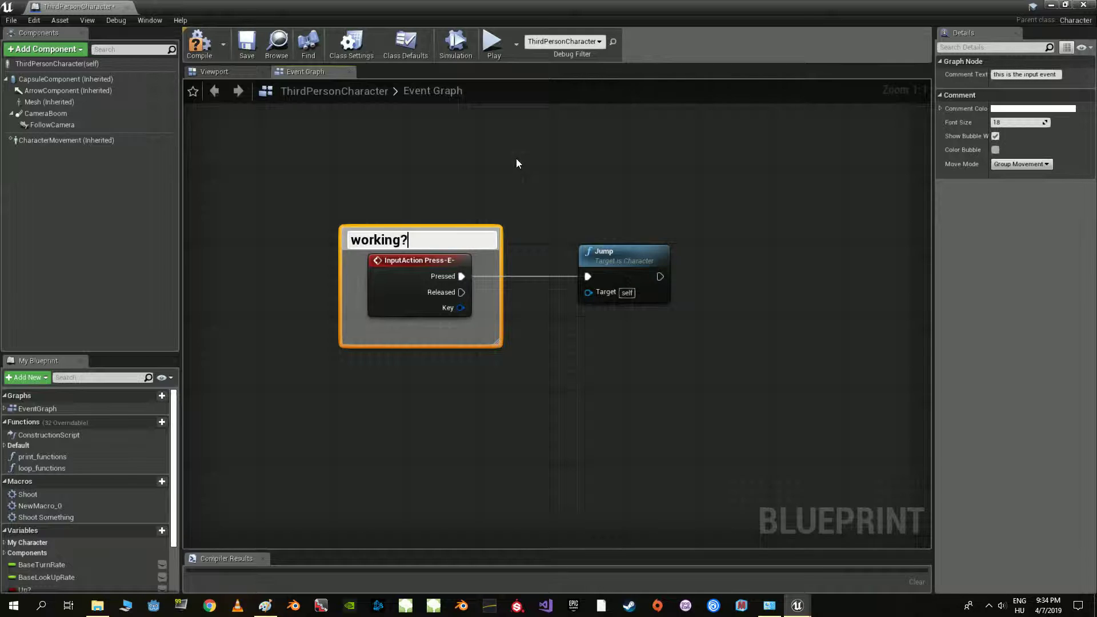
pyautogui.click(489, 185)
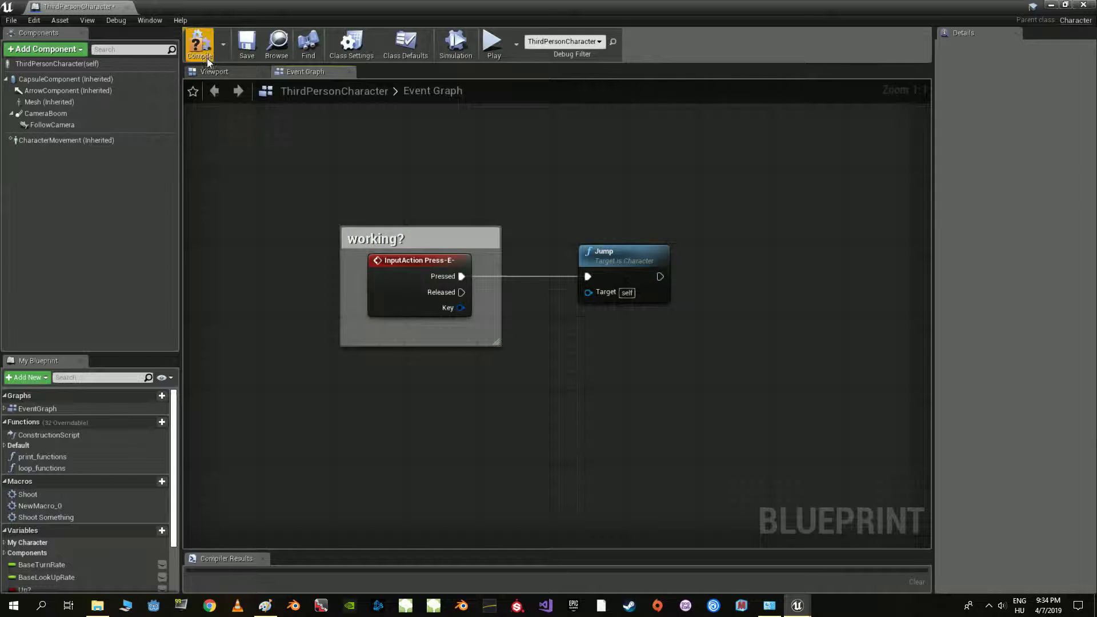
# Step: Compile the blueprint and start playing the level to test the jump
pyautogui.click(200, 43)
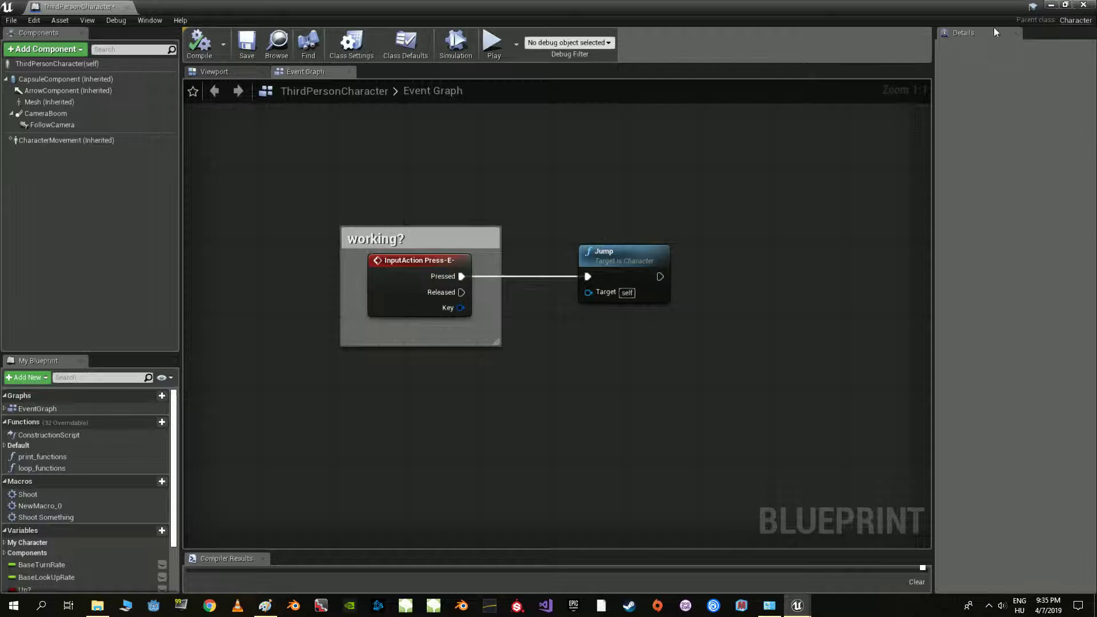
pyautogui.click(1049, 6)
pyautogui.click(545, 43)
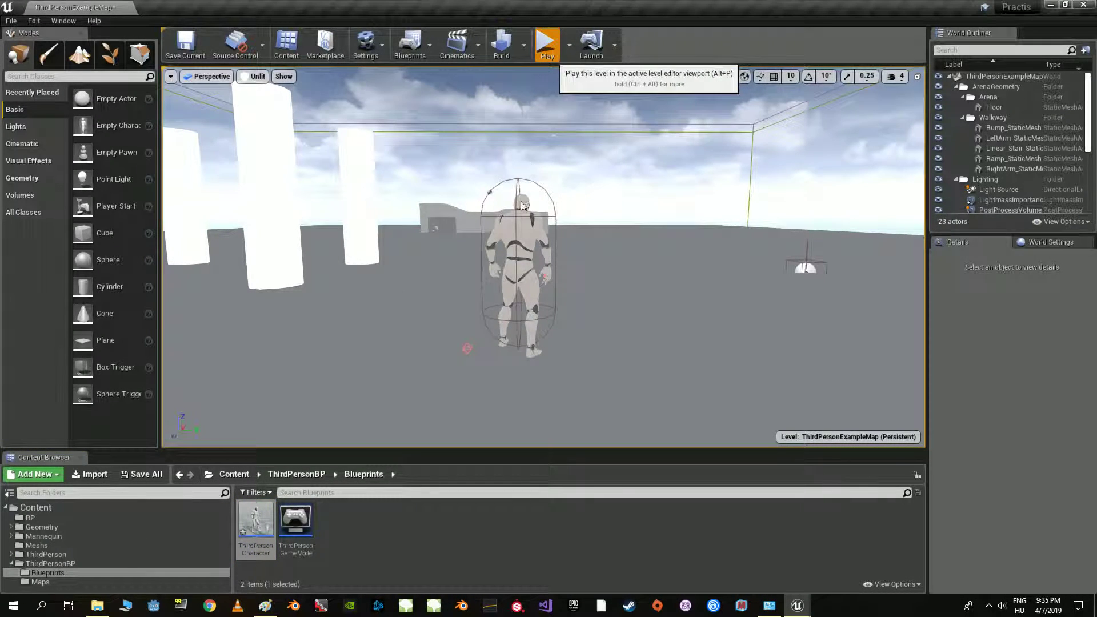
# Step: Make the character jump three times, then stop the play session
pyautogui.press('space')
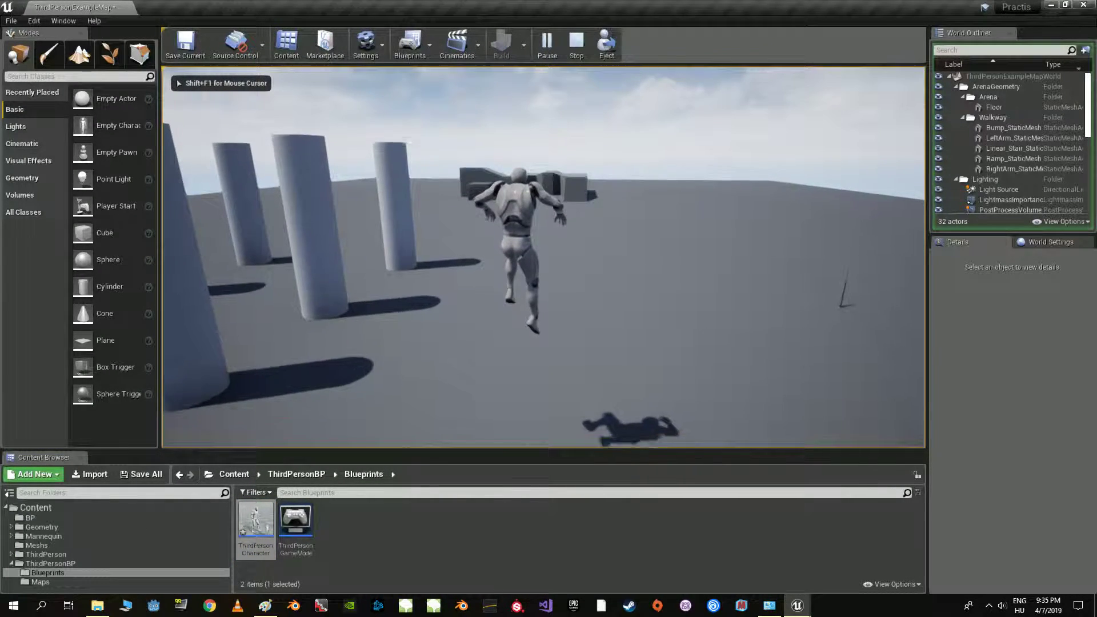
pyautogui.press('space')
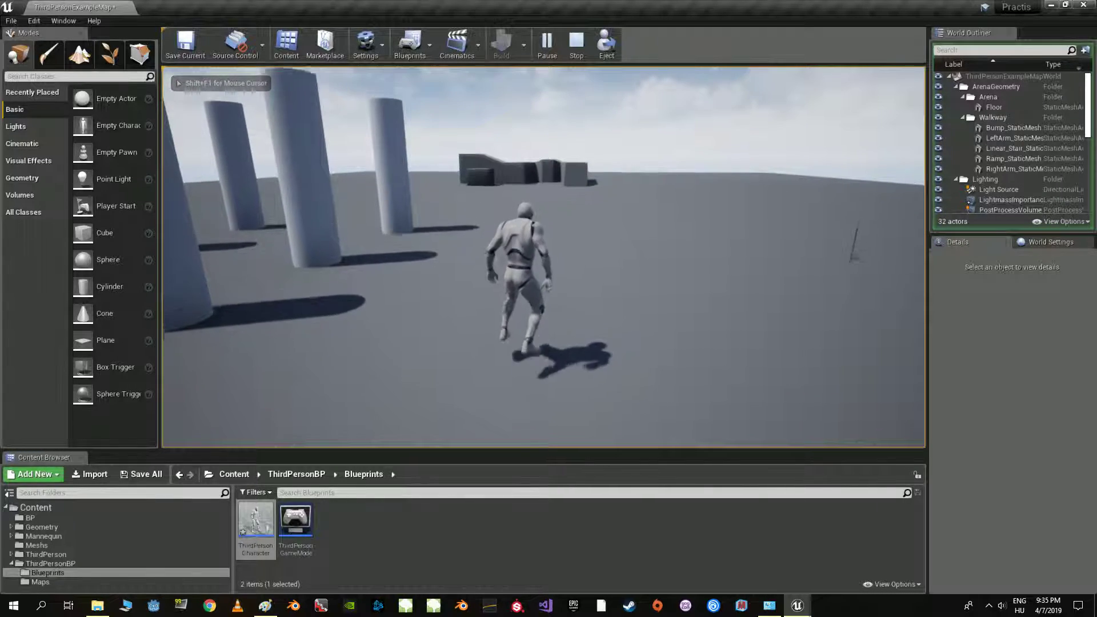
pyautogui.press('space')
pyautogui.press('Escape')
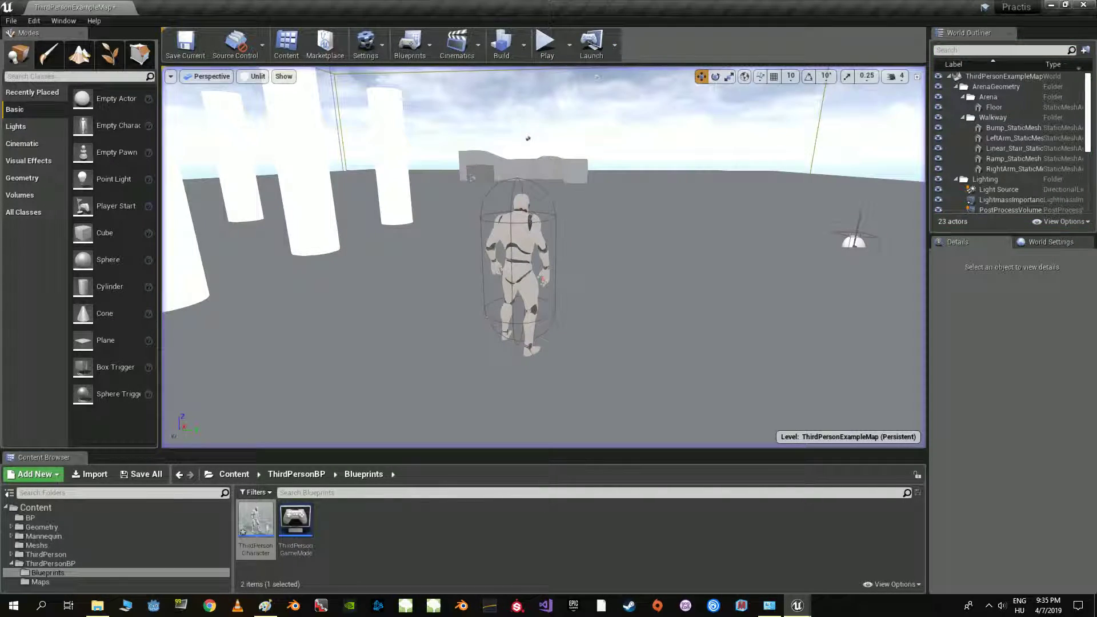
# Step: Return to the ThirdPersonCharacter blueprint editor and begin editing the 'working?' comment
pyautogui.click(798, 605)
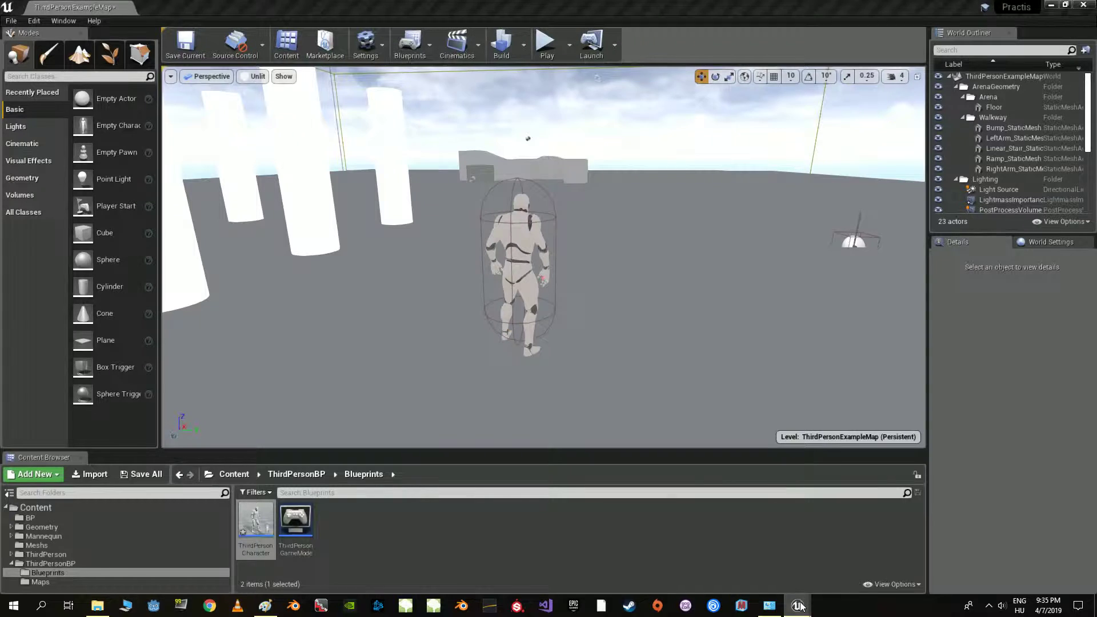
pyautogui.click(853, 571)
pyautogui.doubleClick(417, 240)
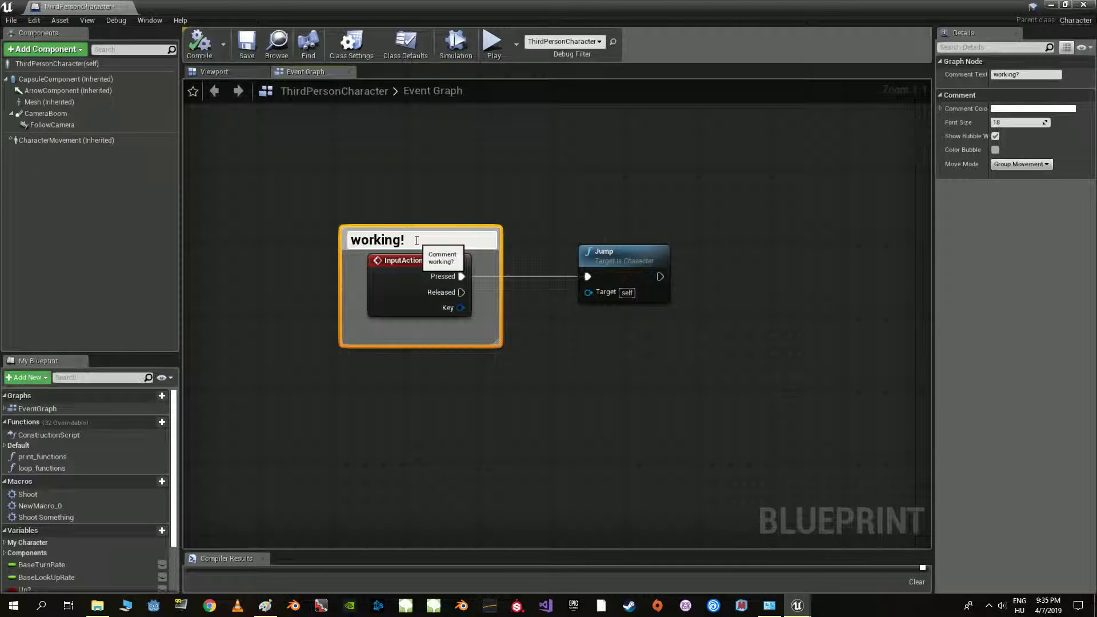
# Step: Retitle the comment 'working!' and delete the Jump node with its wire
pyautogui.press('Return')
pyautogui.click(461, 177)
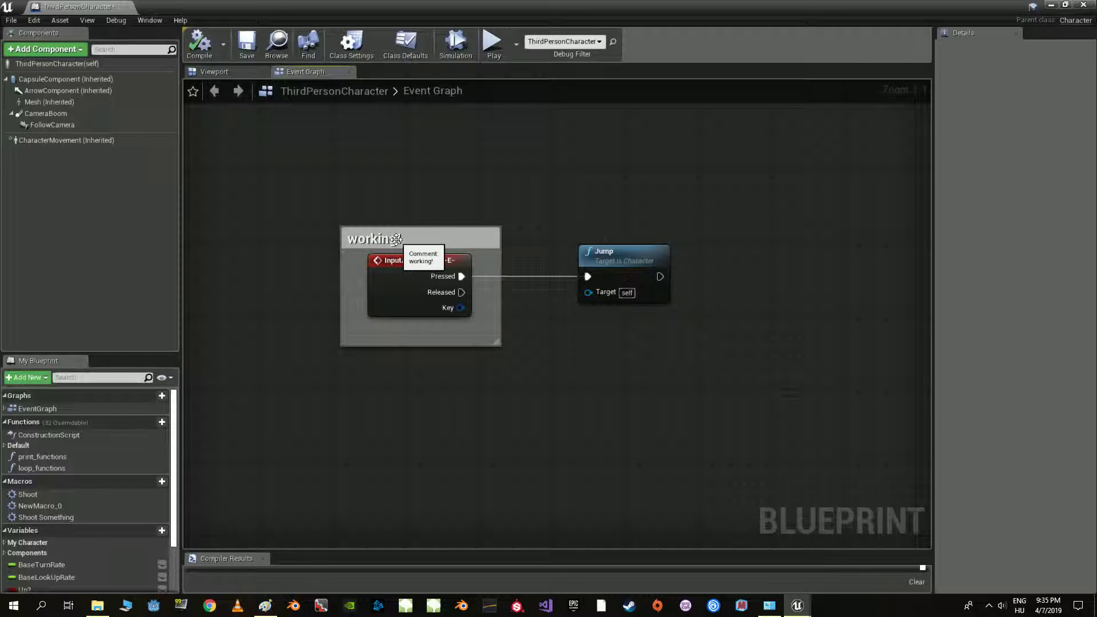
pyautogui.click(603, 258)
pyautogui.press('Delete')
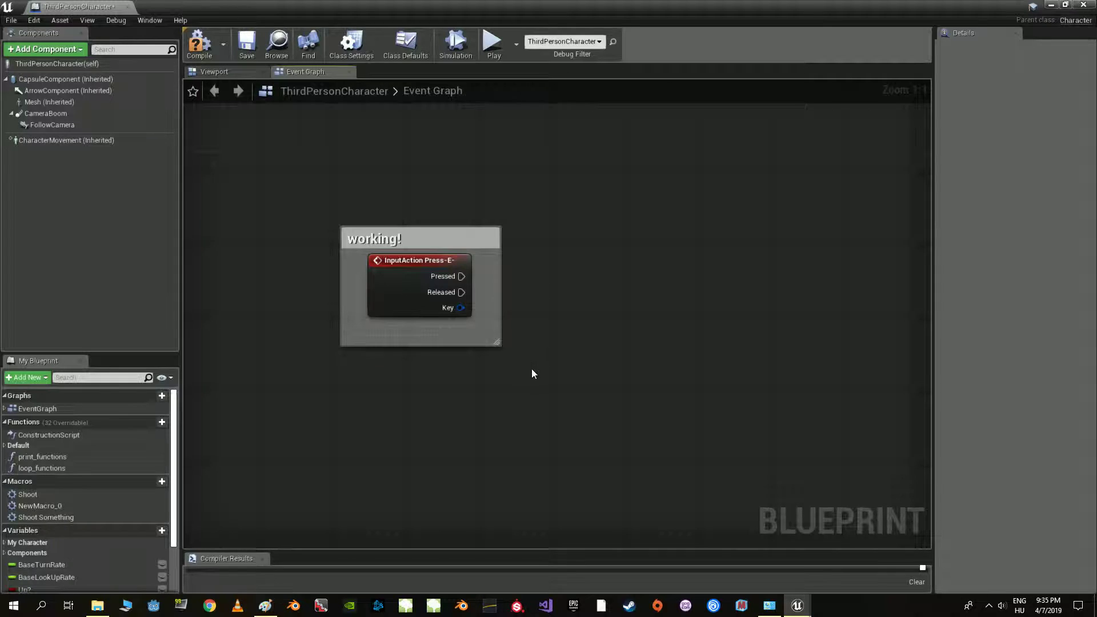
# Step: Add a test comment 'now look the custom event!' in empty space, then delete it
pyautogui.moveTo(531, 374); pyautogui.dragTo(495, 290, button='right')
pyautogui.press('c')
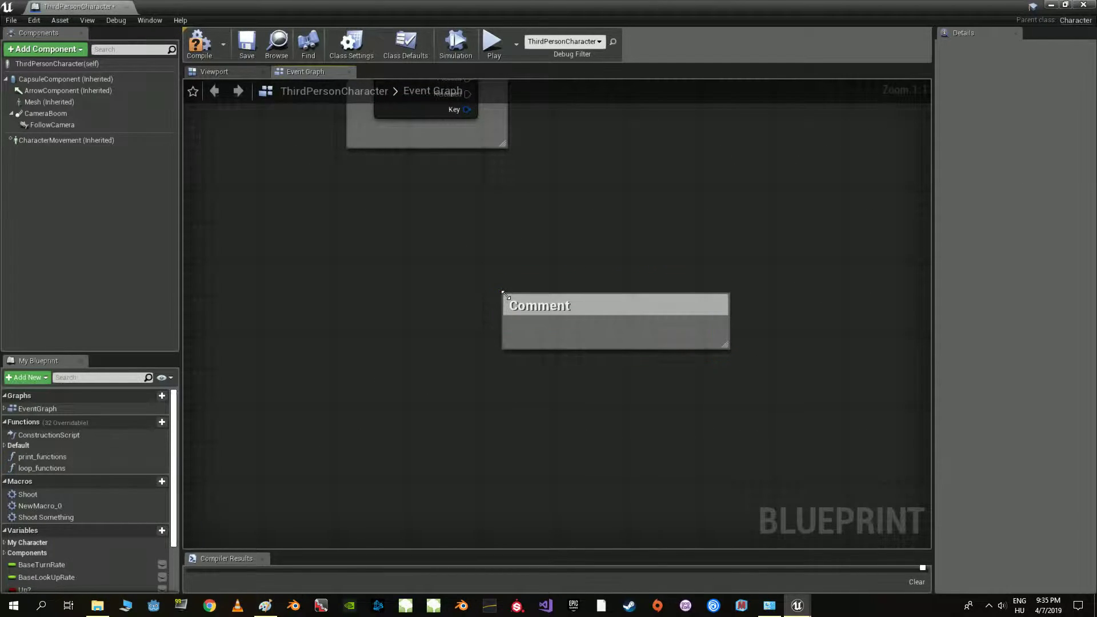
pyautogui.write('now look the custom ev')
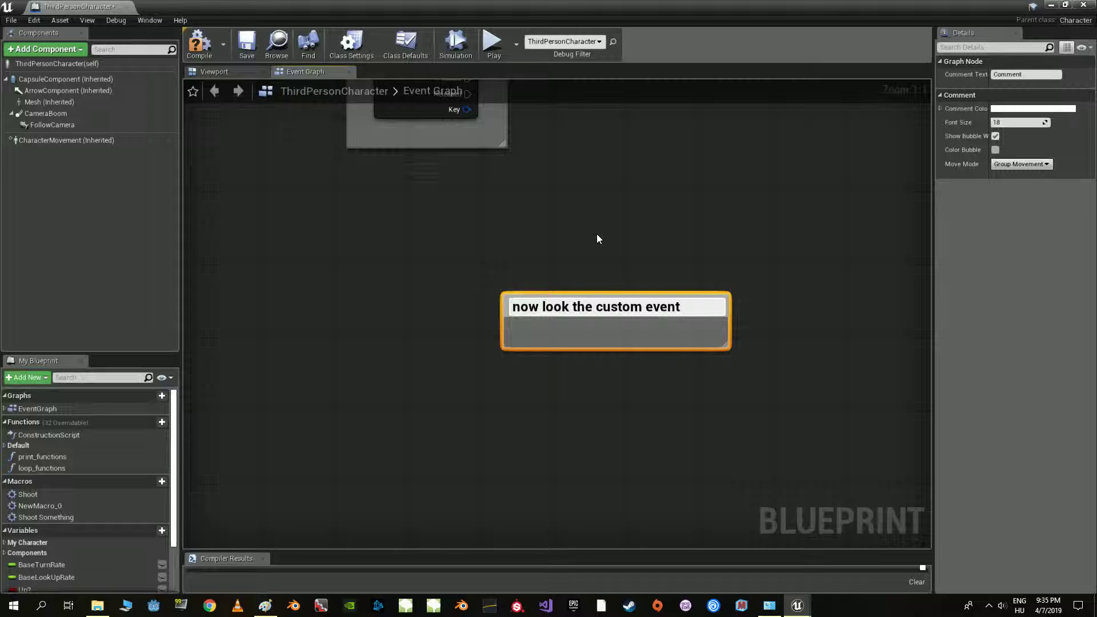
pyautogui.write('!')
pyautogui.press('Return')
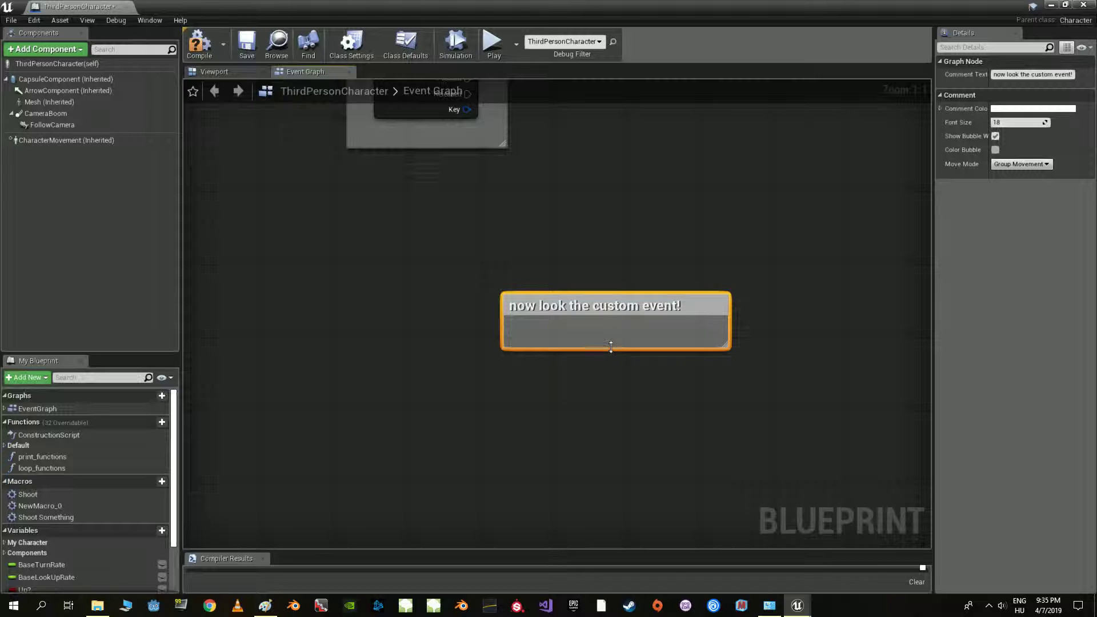
pyautogui.press('Delete')
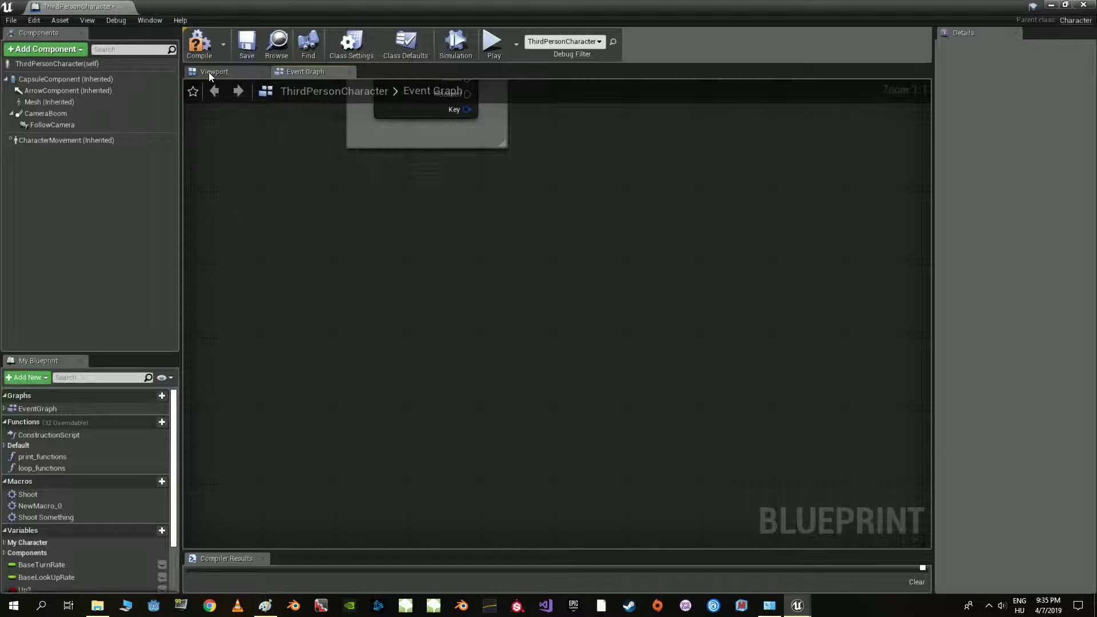
# Step: Add a PointLight under the Mesh in the viewport and raise it to chest height
pyautogui.click(210, 74)
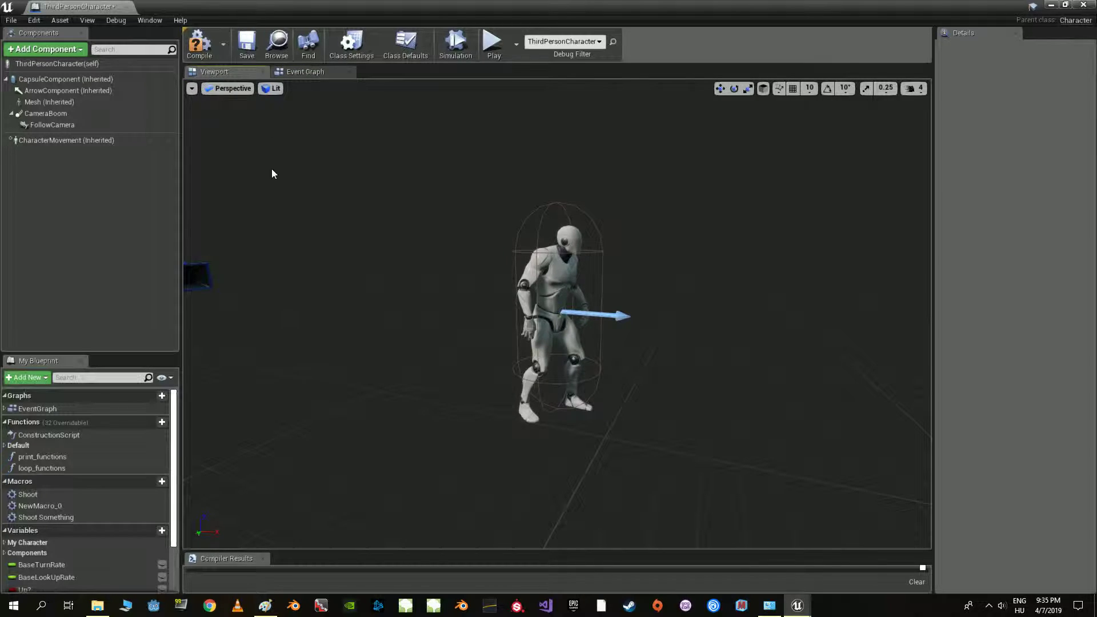
pyautogui.click(47, 102)
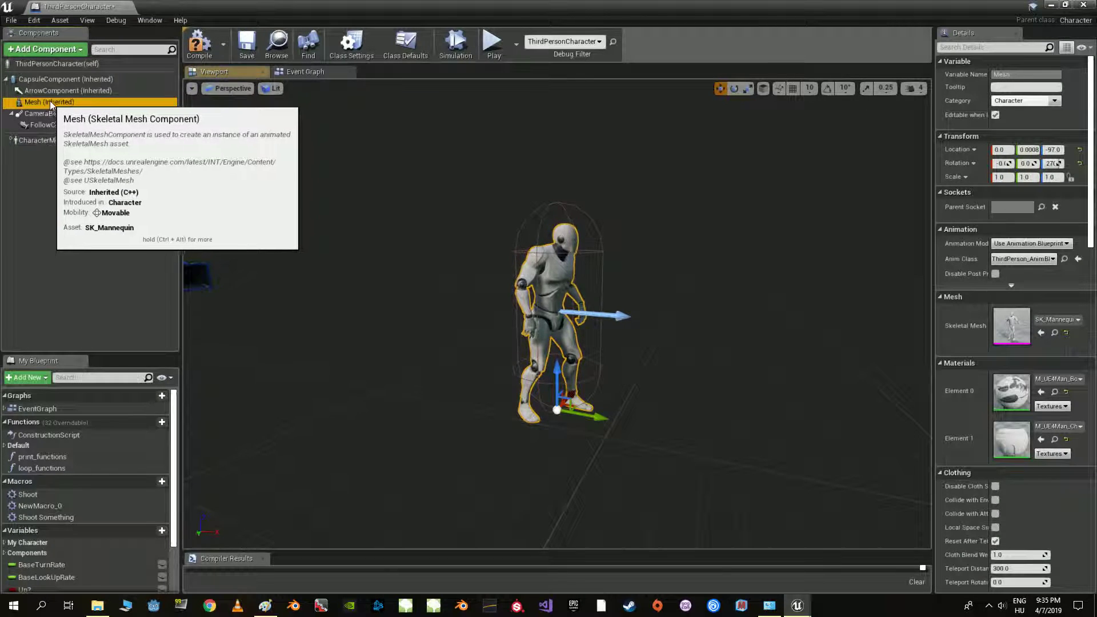
pyautogui.click(53, 50)
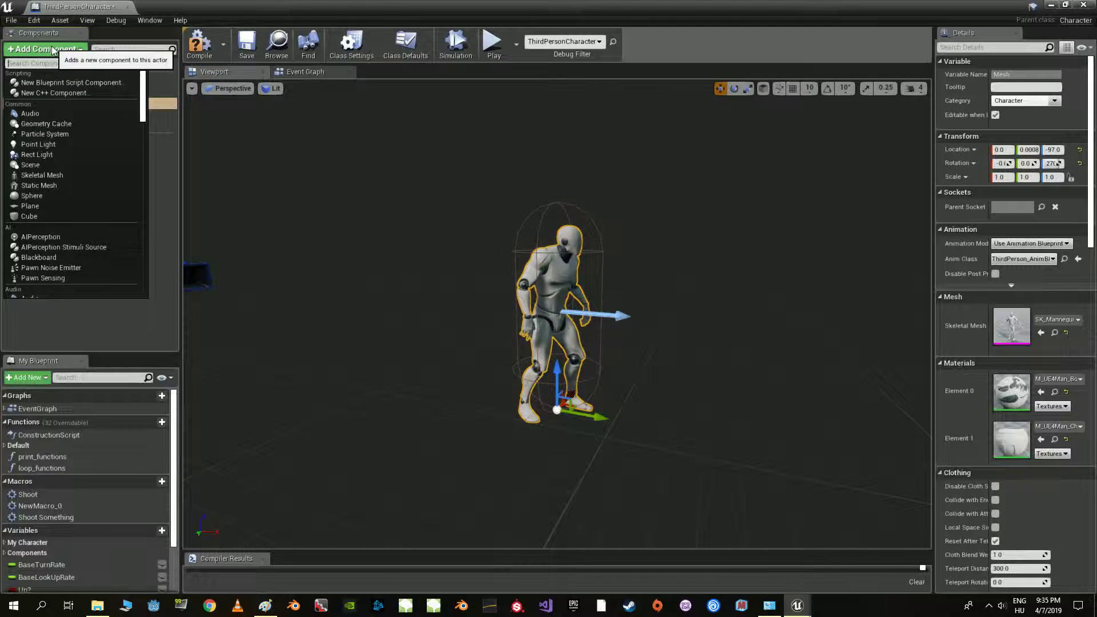
pyautogui.click(43, 142)
pyautogui.press('Return')
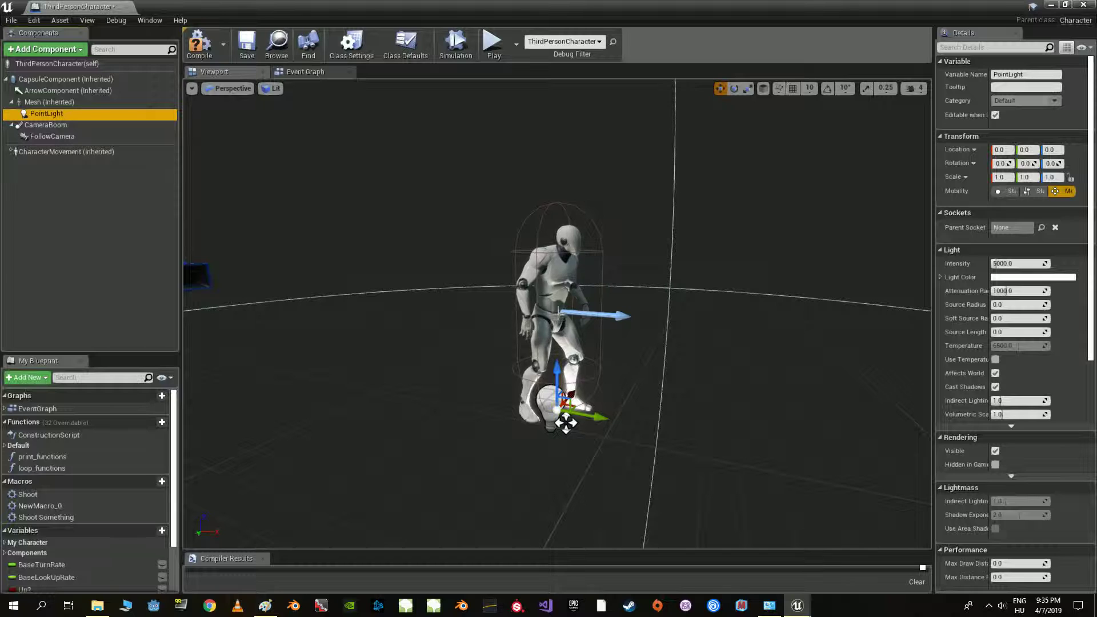
pyautogui.moveTo(562, 358)
pyautogui.mouseDown()
pyautogui.moveTo(587, 307)
pyautogui.moveTo(741, 297)
pyautogui.mouseUp()
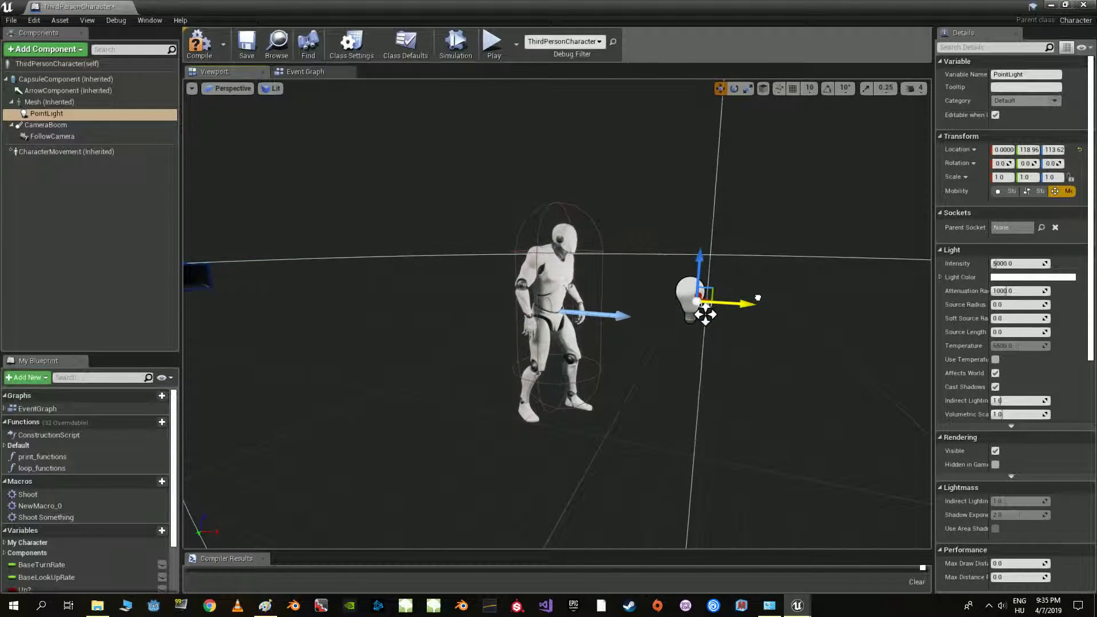
# Step: Add PointLight1 under the Mesh and raise it to chest height
pyautogui.click(50, 103)
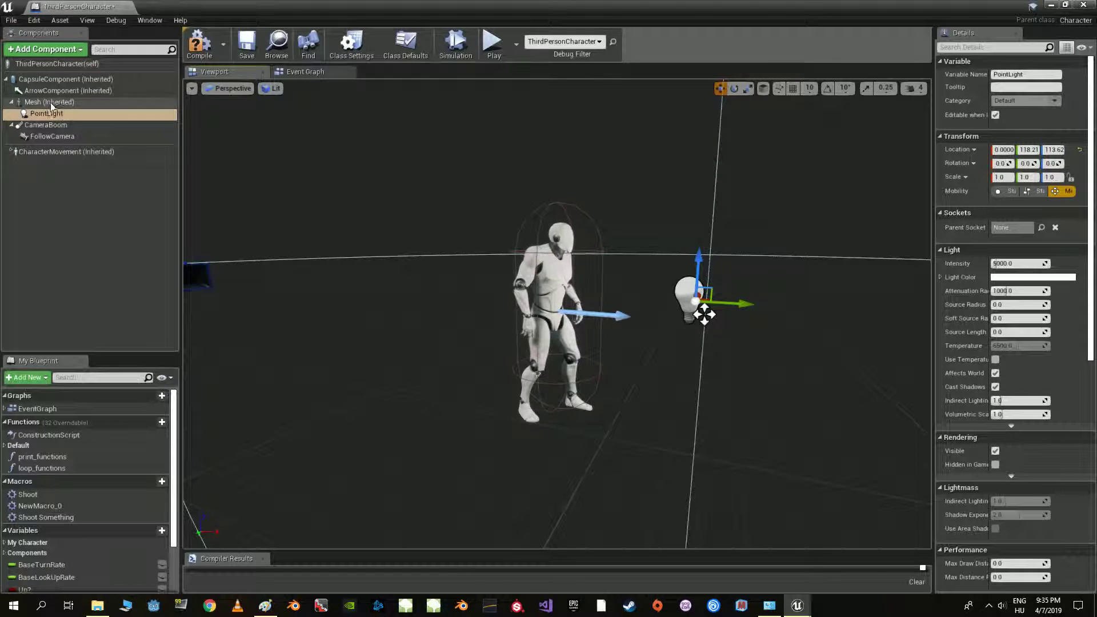
pyautogui.click(57, 48)
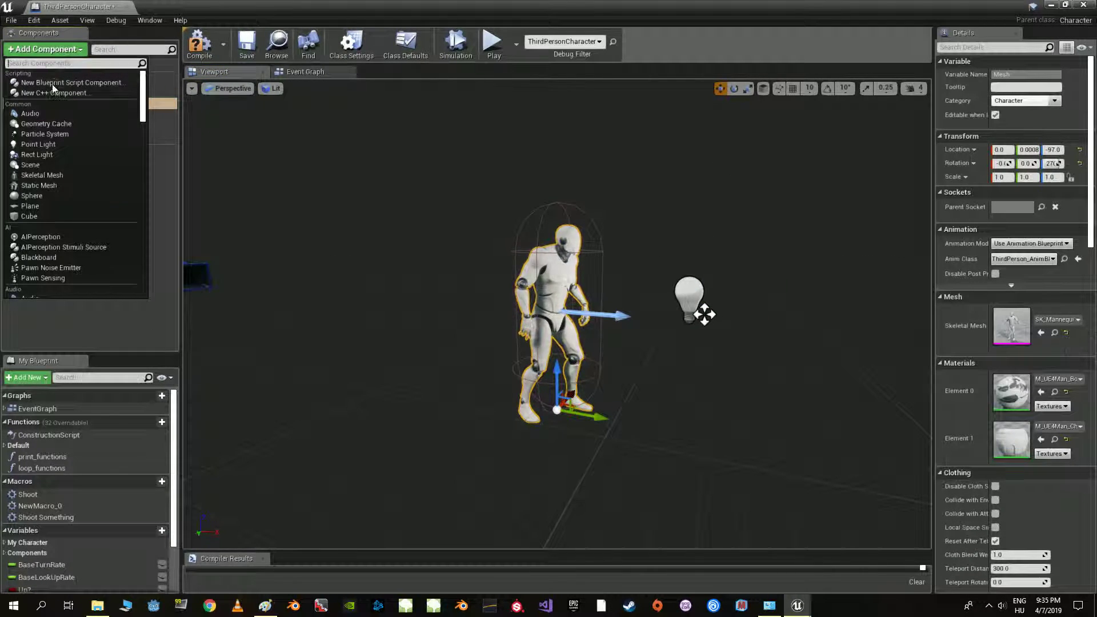
pyautogui.click(46, 146)
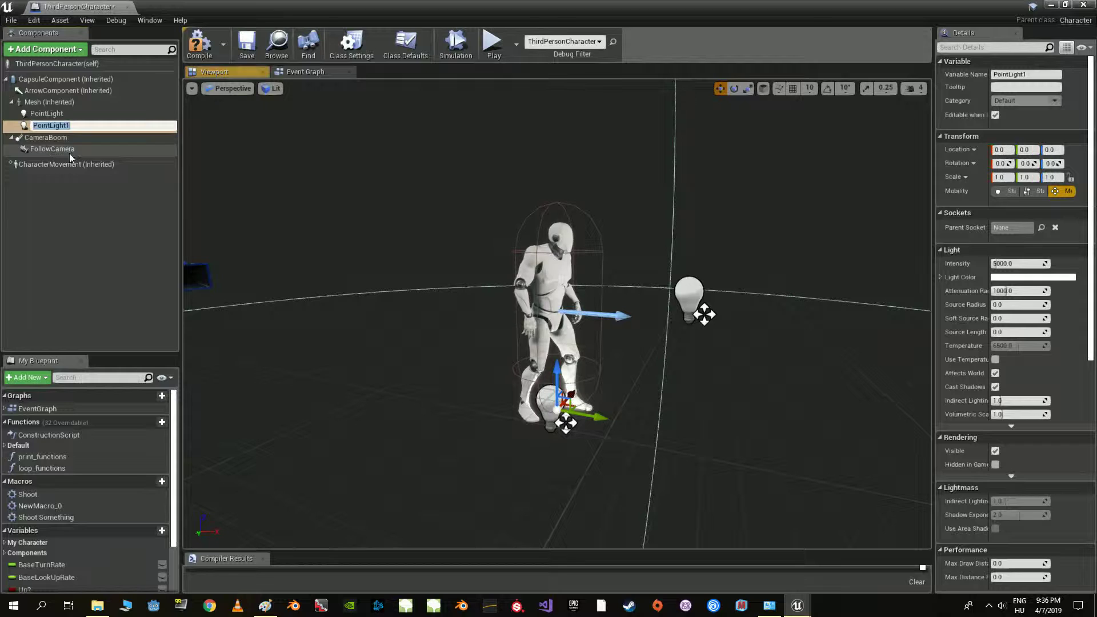
pyautogui.press('Return')
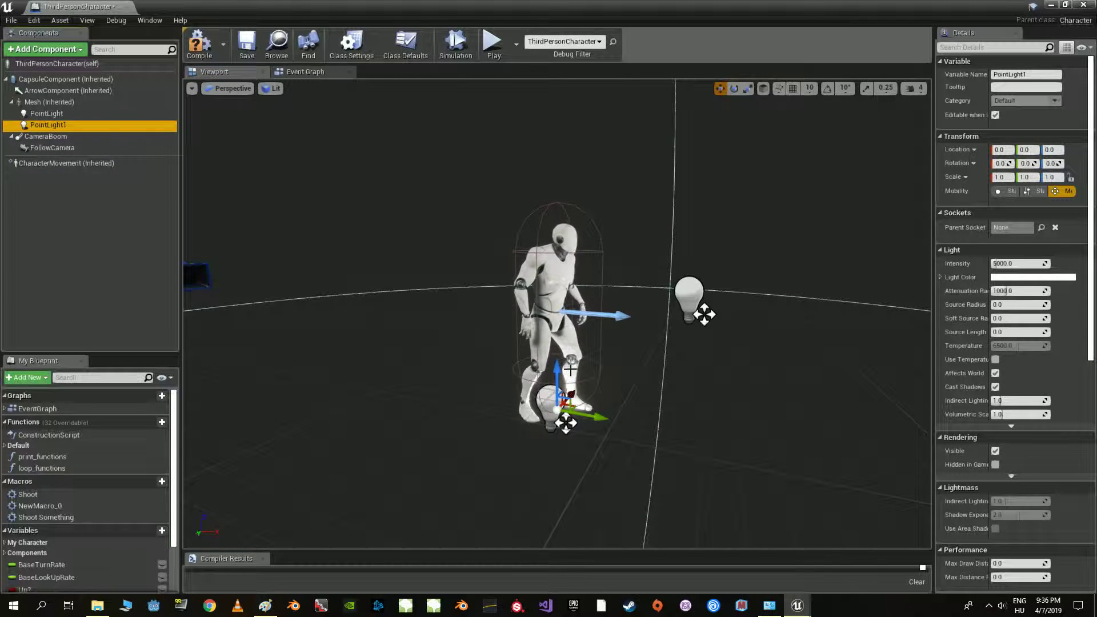
pyautogui.moveTo(563, 373)
pyautogui.mouseDown()
pyautogui.moveTo(603, 292)
pyautogui.moveTo(272, 266)
pyautogui.mouseUp()
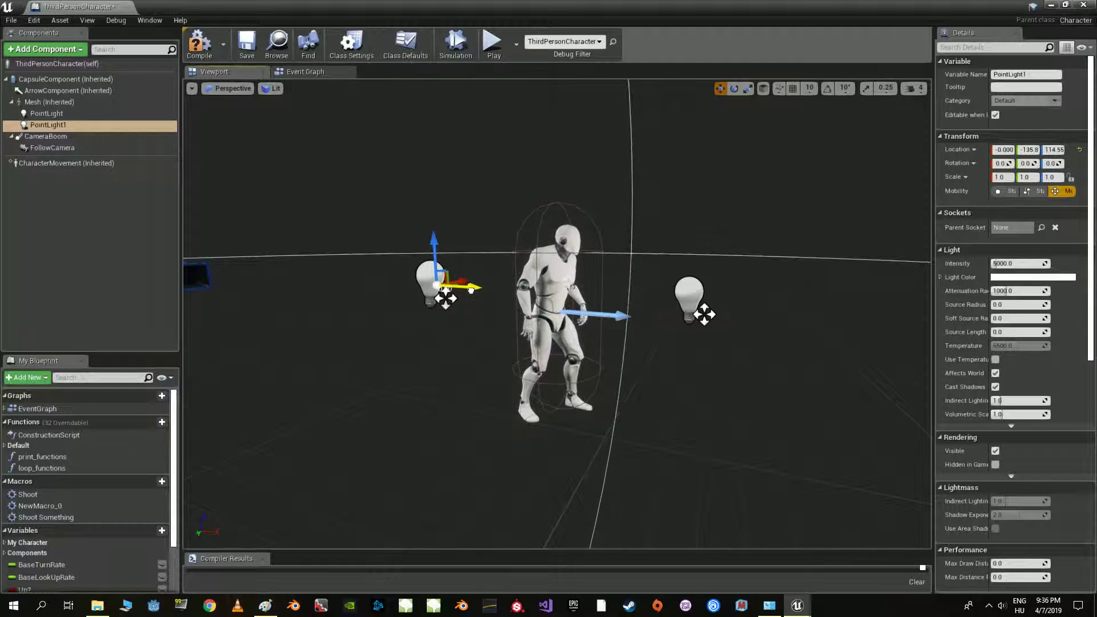
# Step: Add PointLight2 under the Mesh, placed at chest height on the character's left
pyautogui.click(49, 102)
pyautogui.click(45, 49)
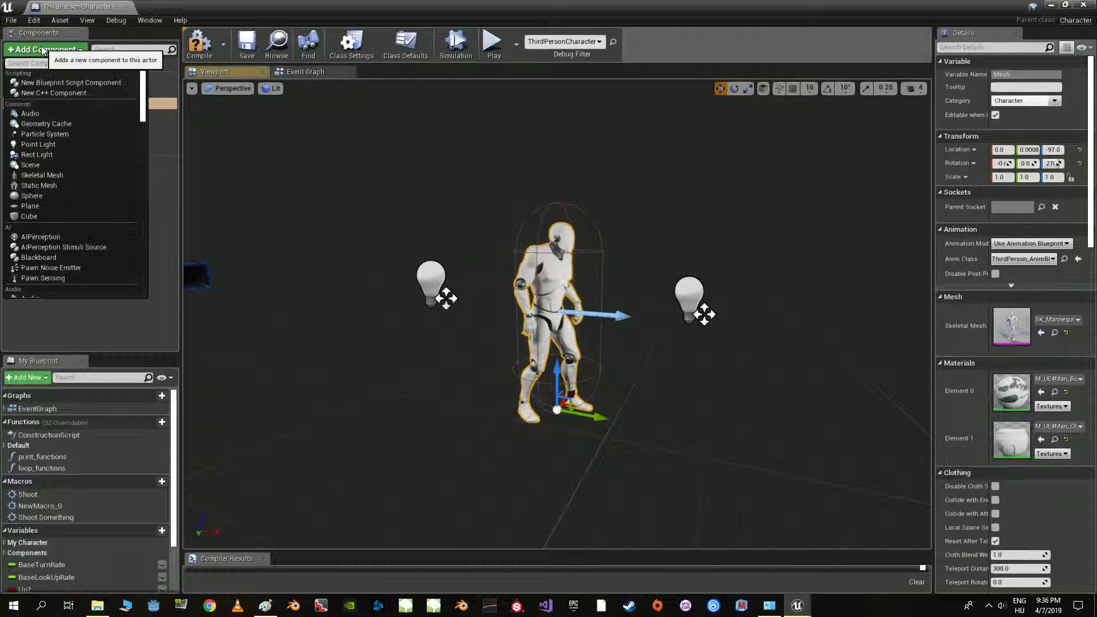
pyautogui.click(40, 144)
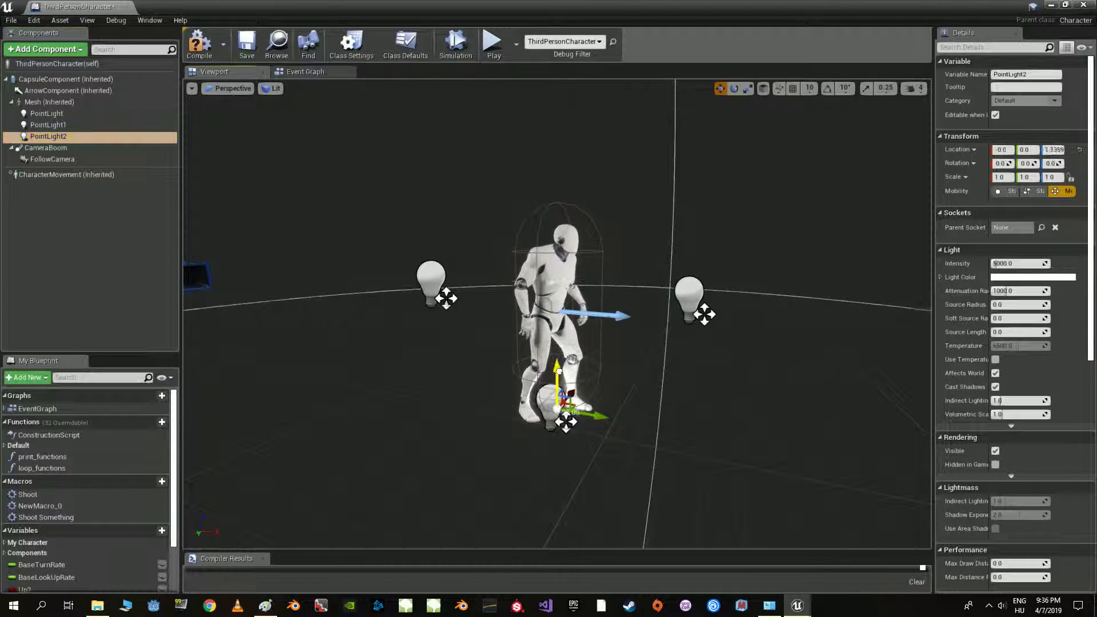
pyautogui.moveTo(557, 374); pyautogui.dragTo(546, 251)
pyautogui.moveTo(628, 399); pyautogui.dragTo(514, 399)
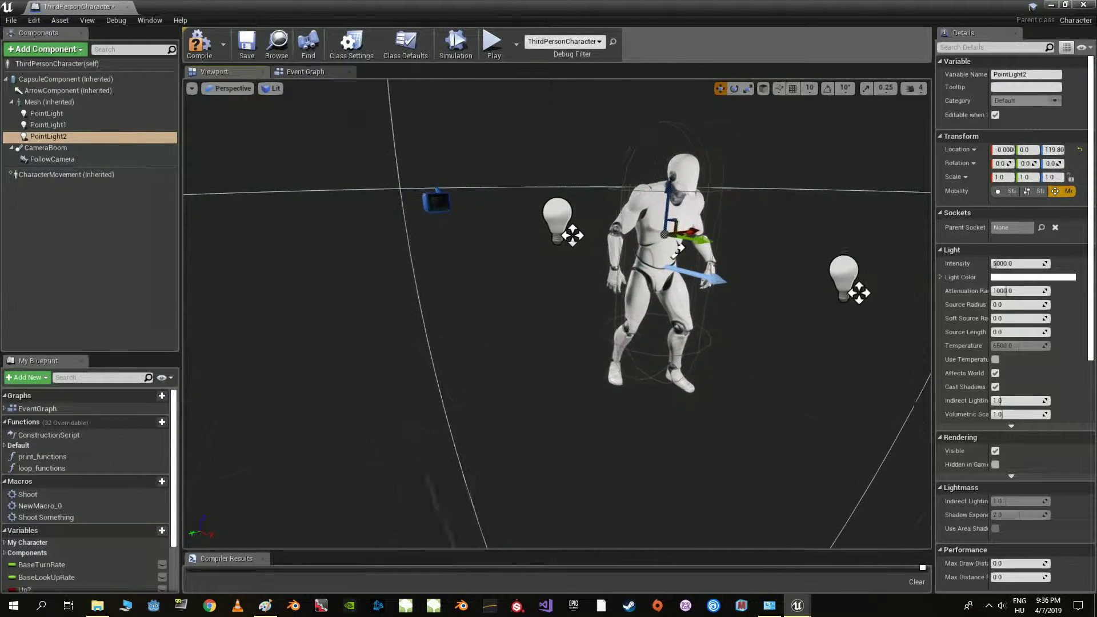
pyautogui.moveTo(569, 289); pyautogui.dragTo(467, 303)
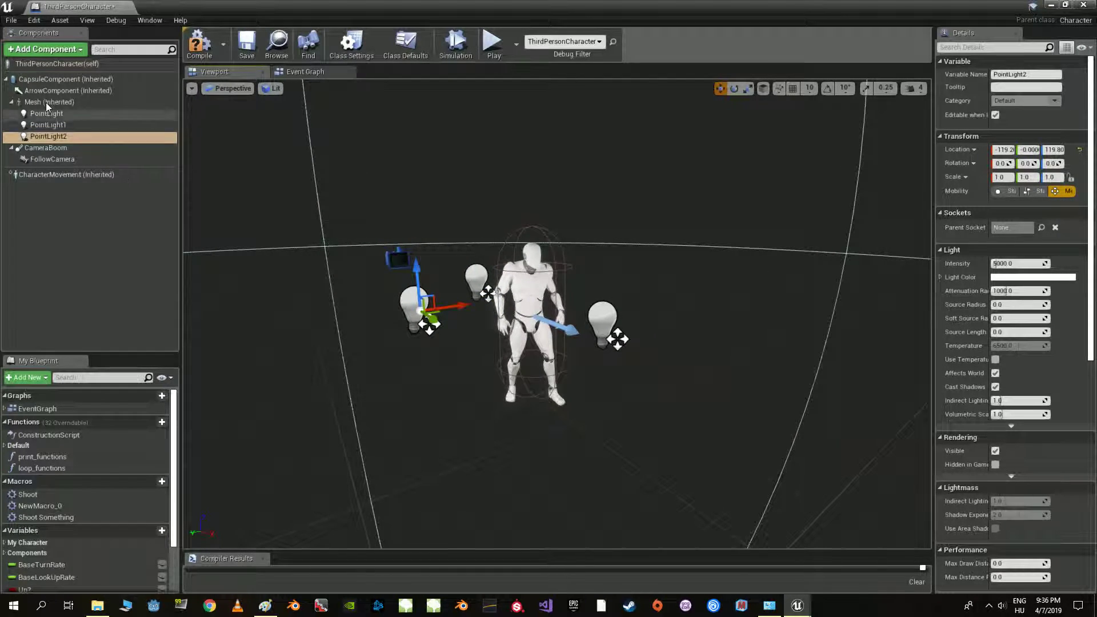
# Step: Add PointLight3 under the Mesh, placed at chest height on the character's right
pyautogui.click(43, 99)
pyautogui.click(38, 52)
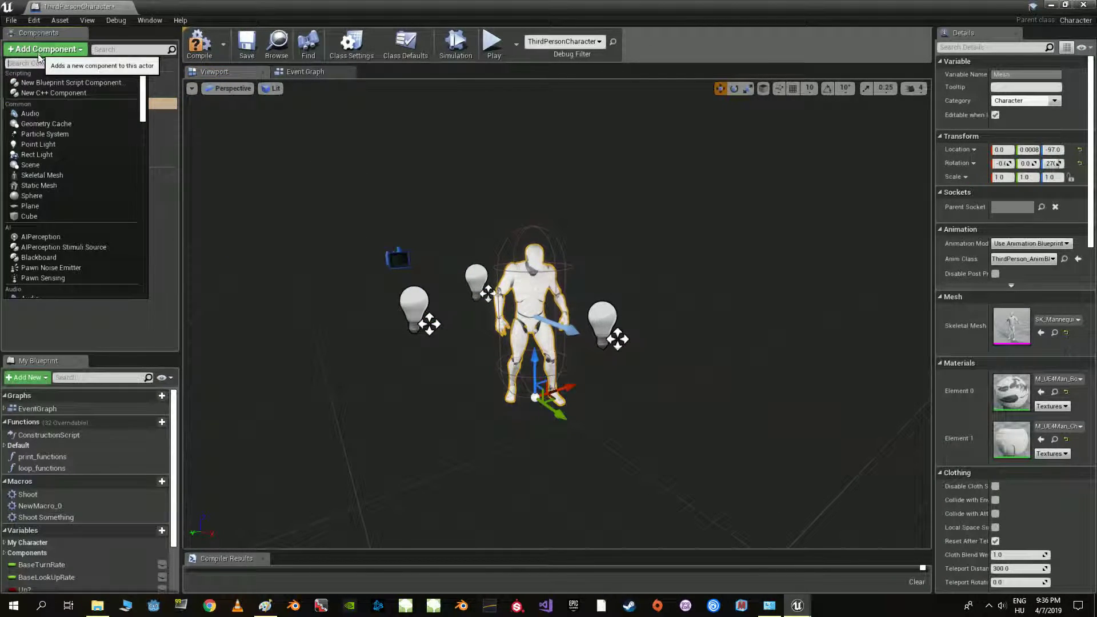
pyautogui.click(39, 143)
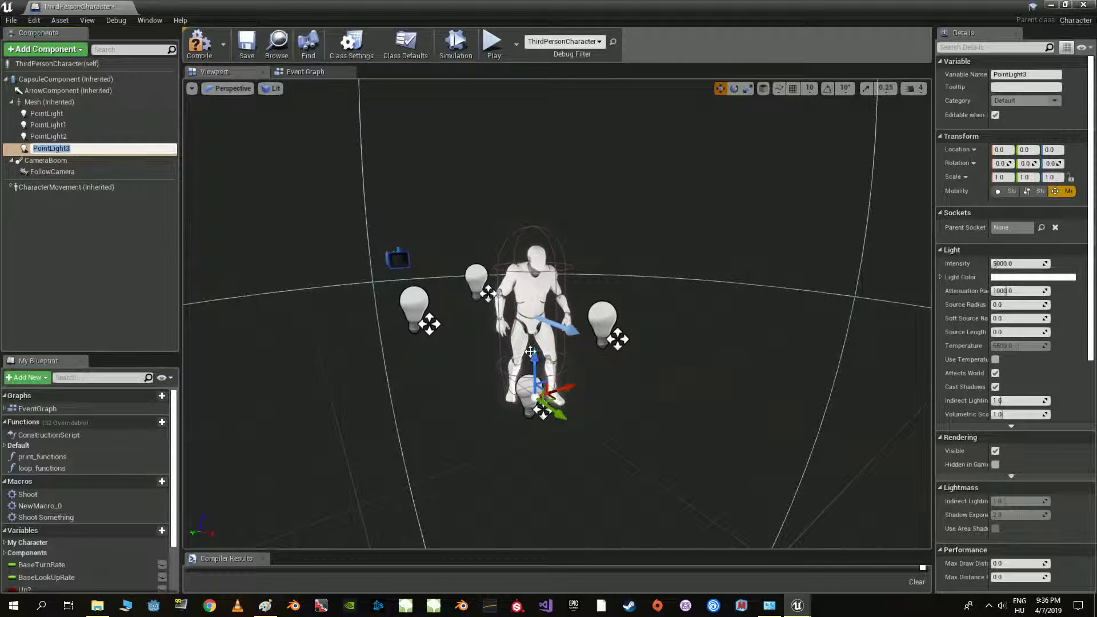
pyautogui.moveTo(531, 351); pyautogui.dragTo(533, 267)
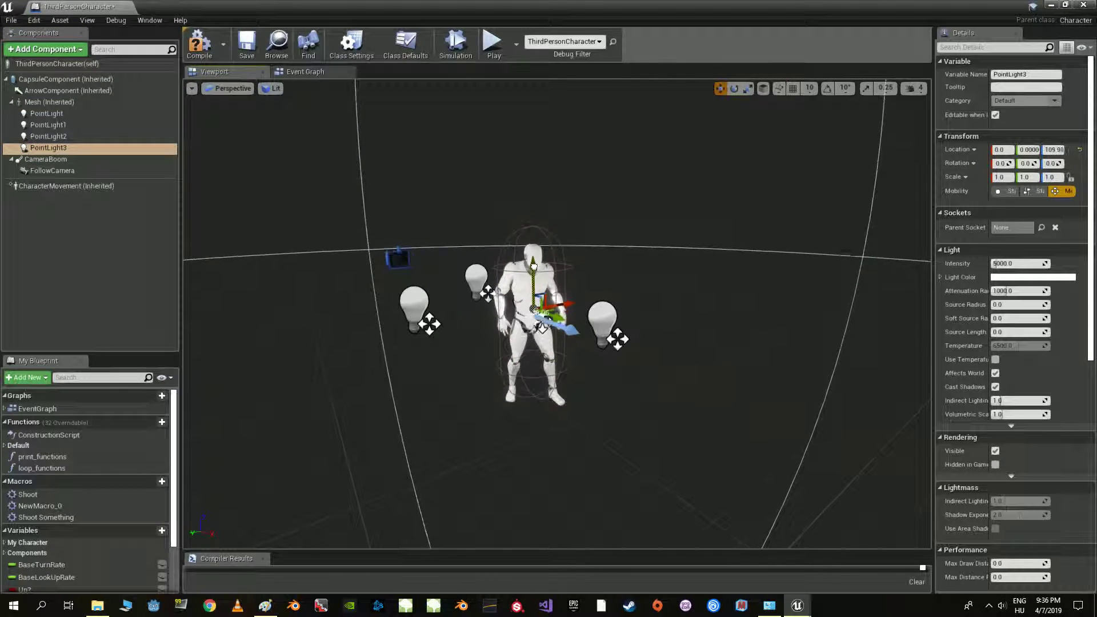
pyautogui.moveTo(565, 304); pyautogui.dragTo(644, 276)
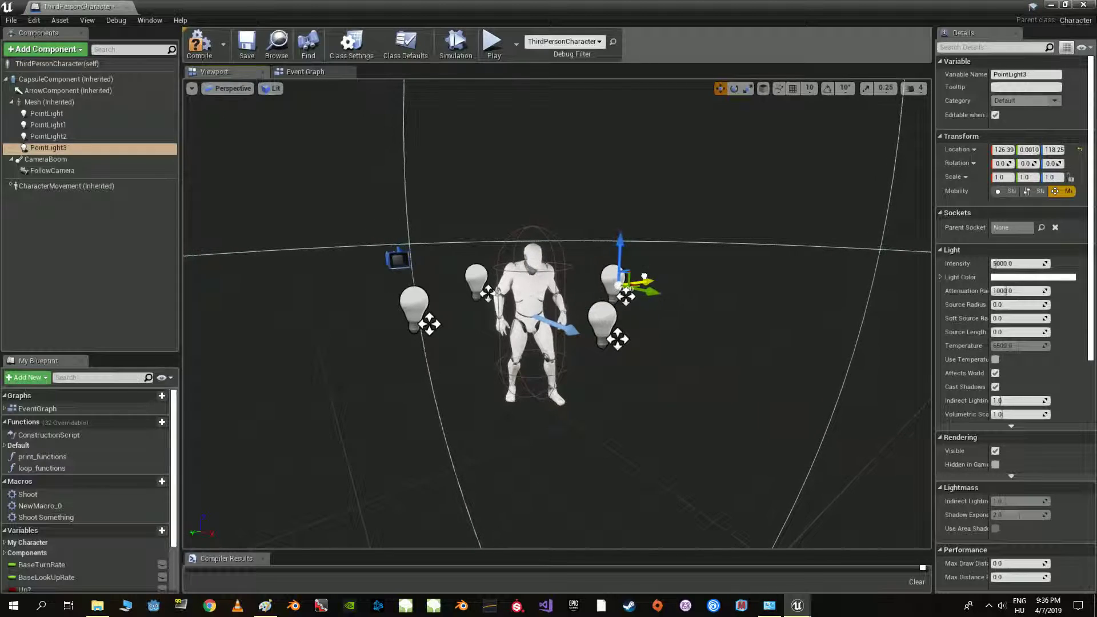
# Step: Set PointLight3's light colour to green and PointLight's to yellow
pyautogui.click(1009, 278)
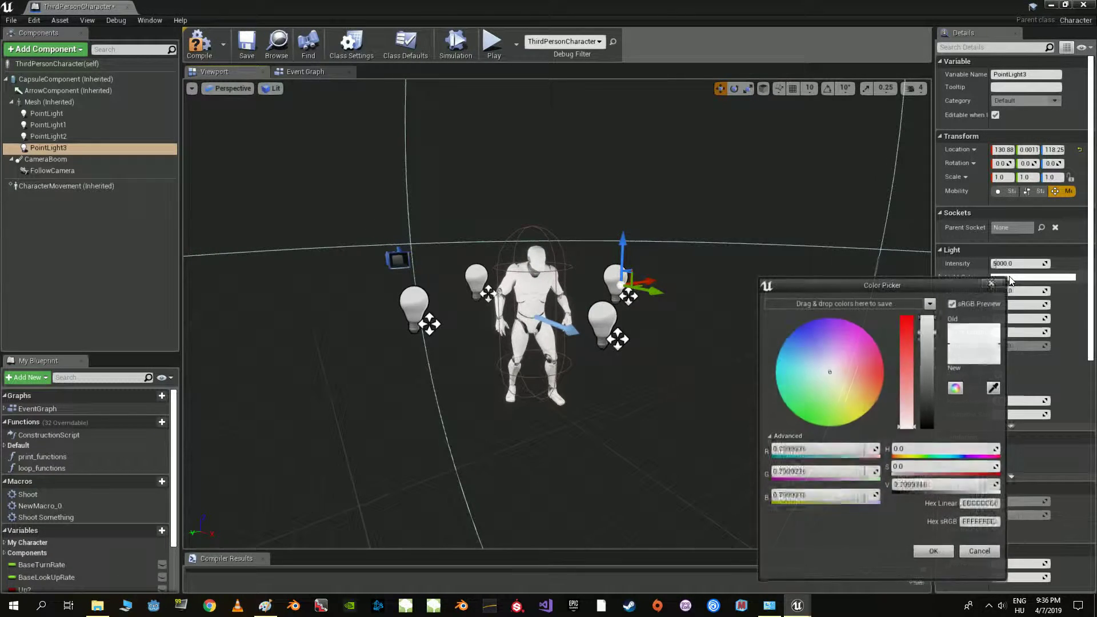
pyautogui.click(809, 409)
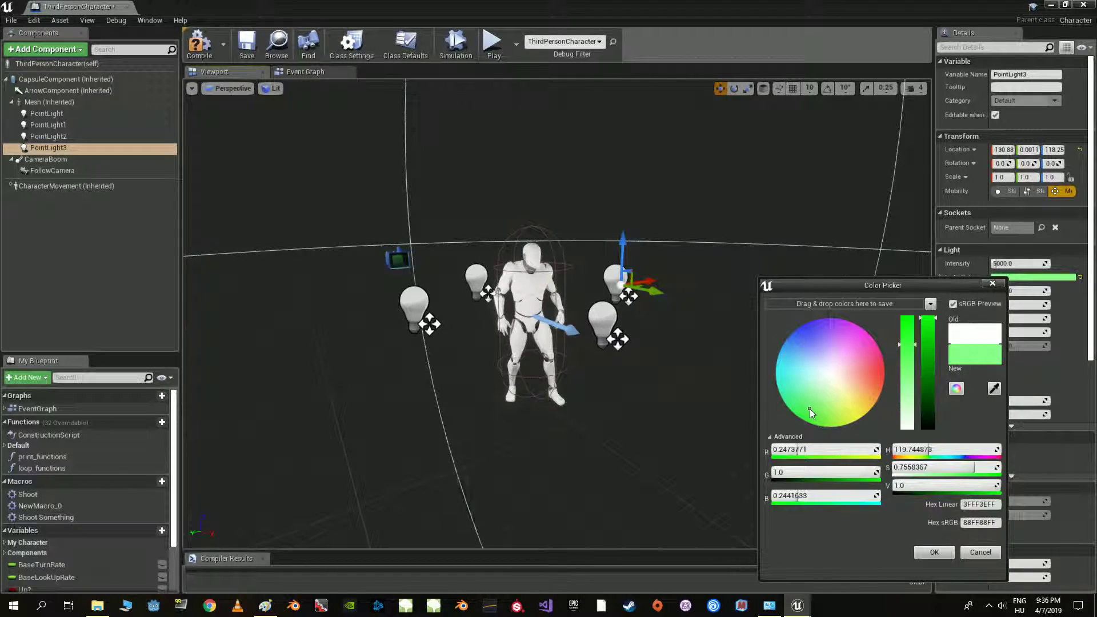
pyautogui.click(925, 550)
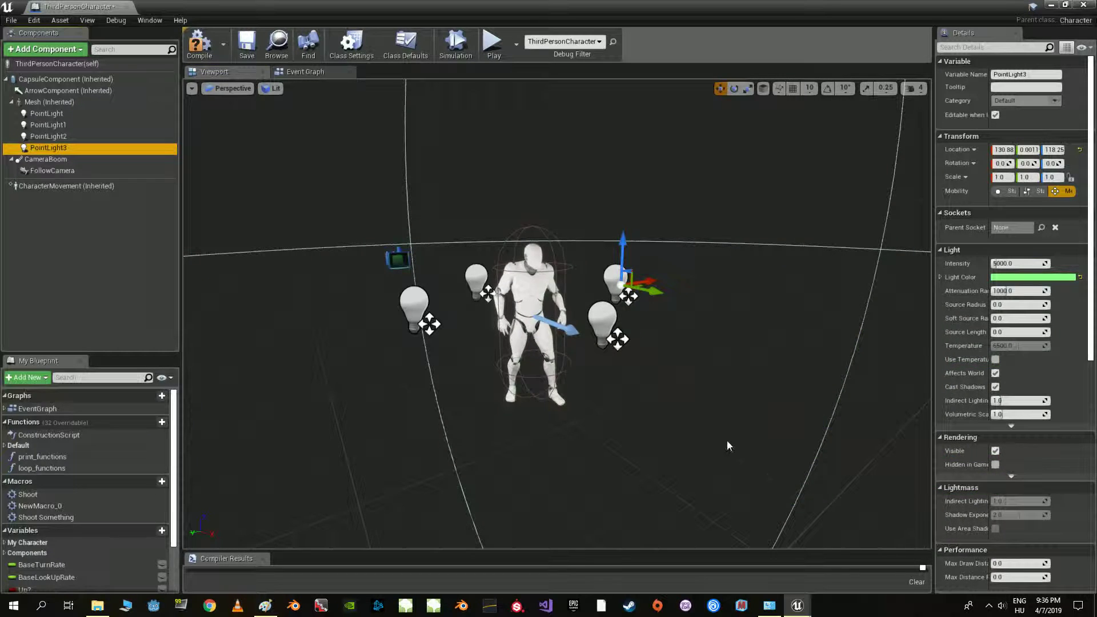
pyautogui.click(604, 315)
pyautogui.click(999, 279)
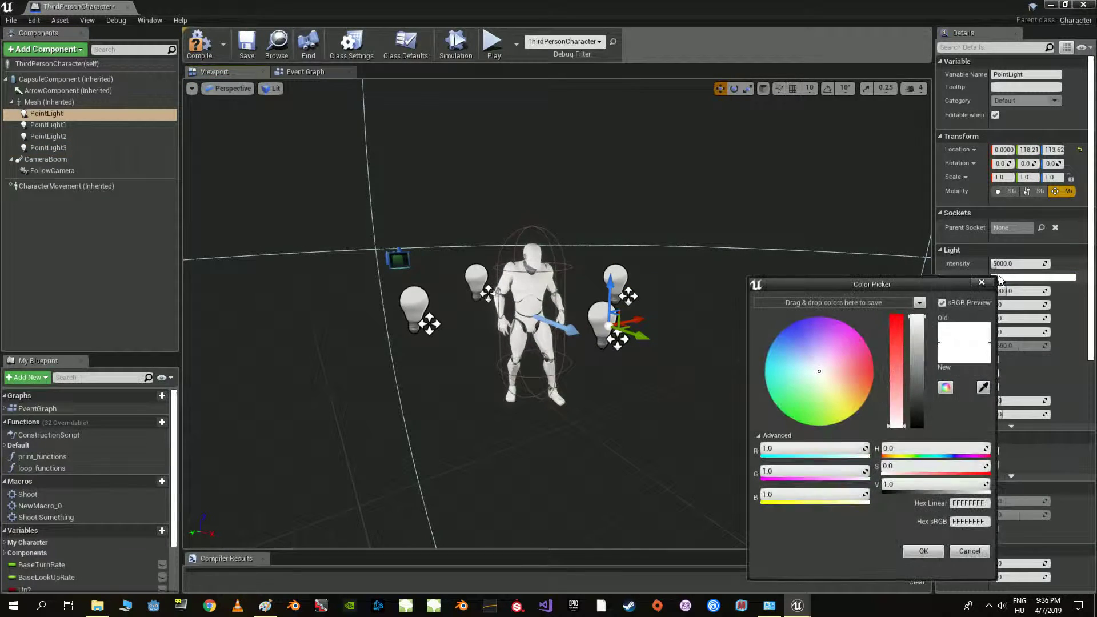
pyautogui.click(848, 404)
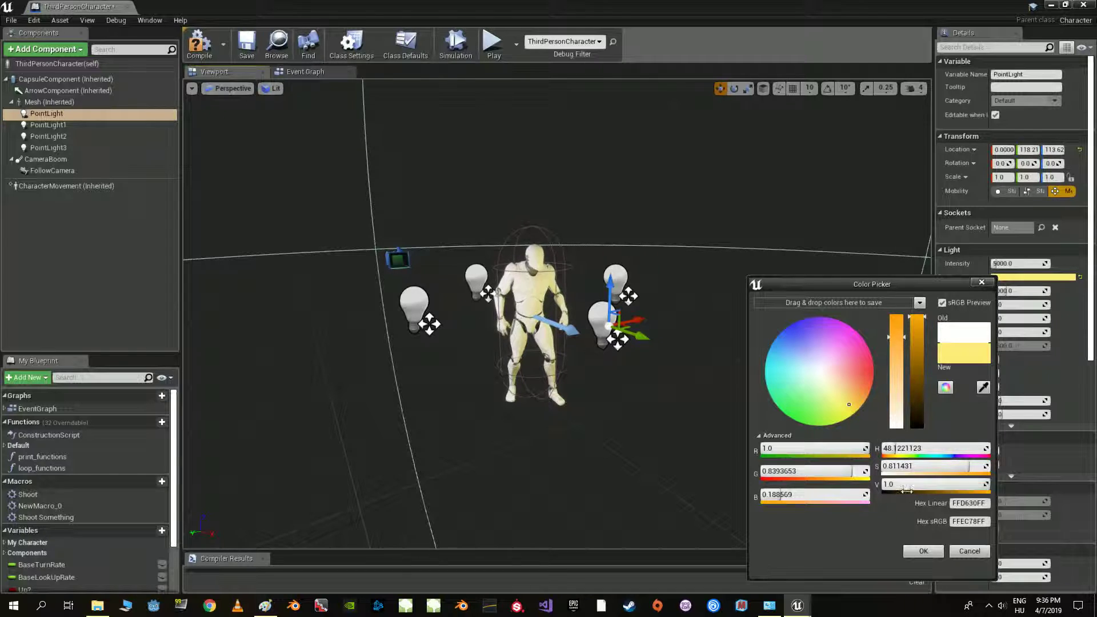
pyautogui.click(917, 549)
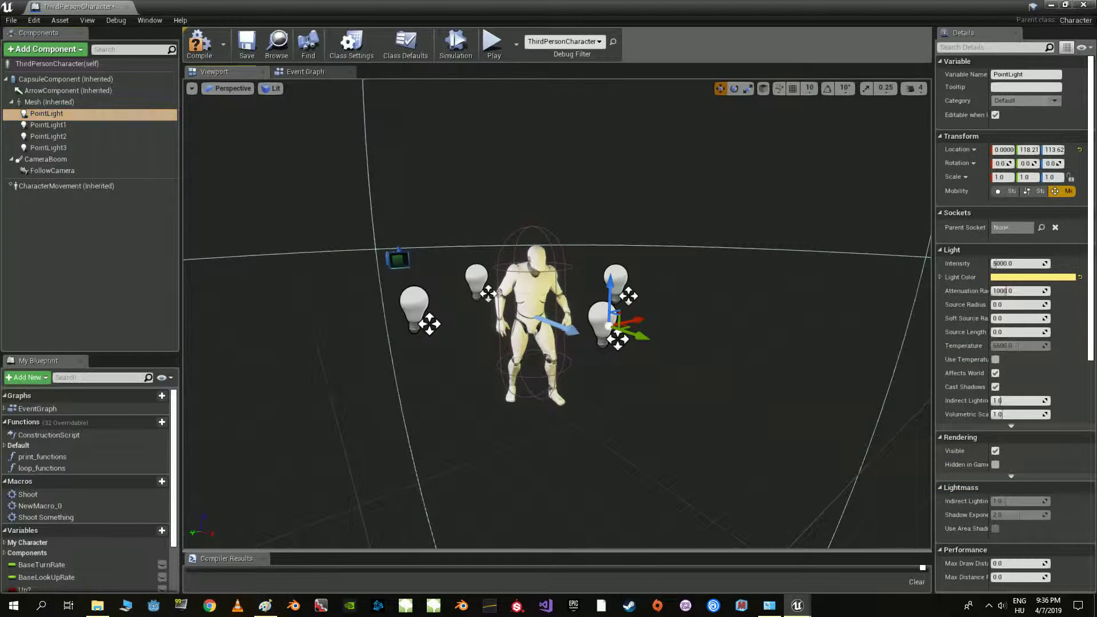
# Step: Set PointLight2's light colour to red and PointLight1's to blue
pyautogui.click(414, 306)
pyautogui.click(998, 278)
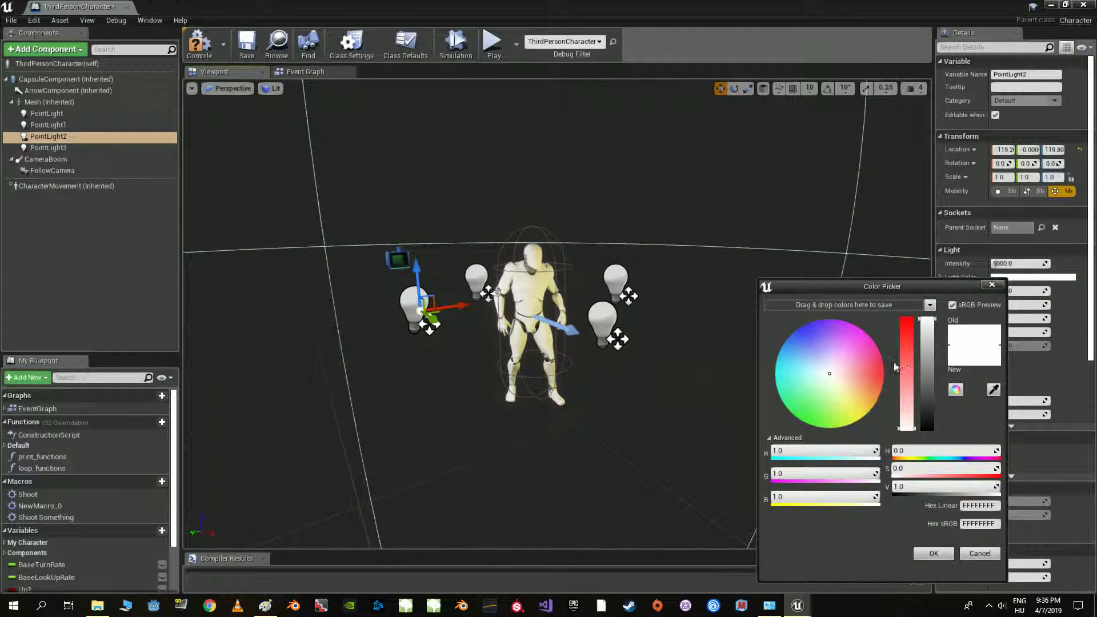
pyautogui.click(875, 375)
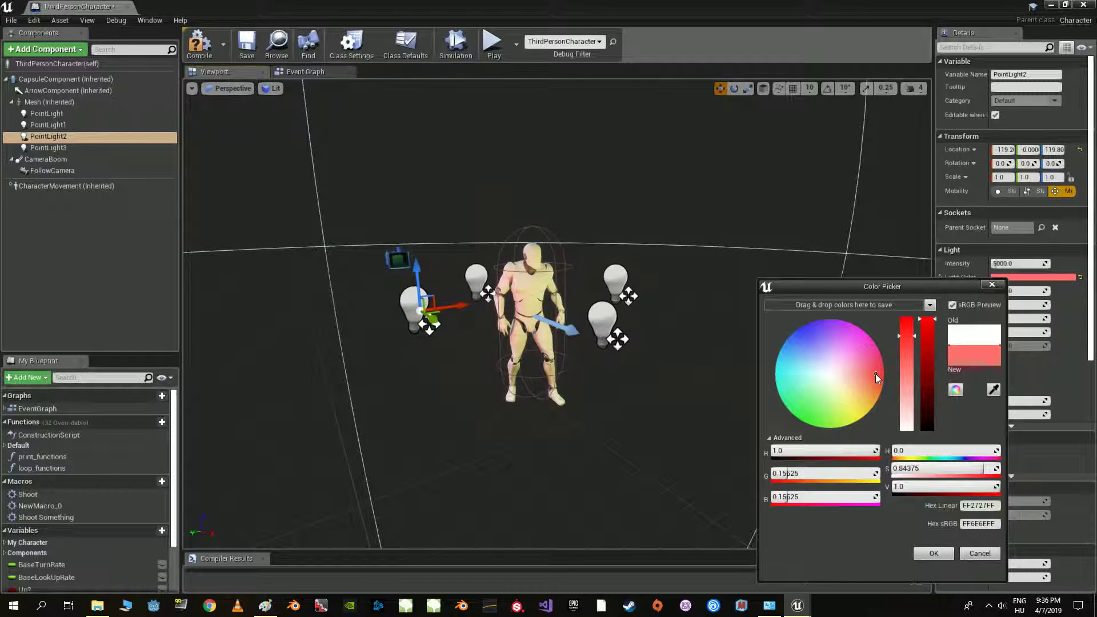
pyautogui.click(934, 558)
pyautogui.press('Up')
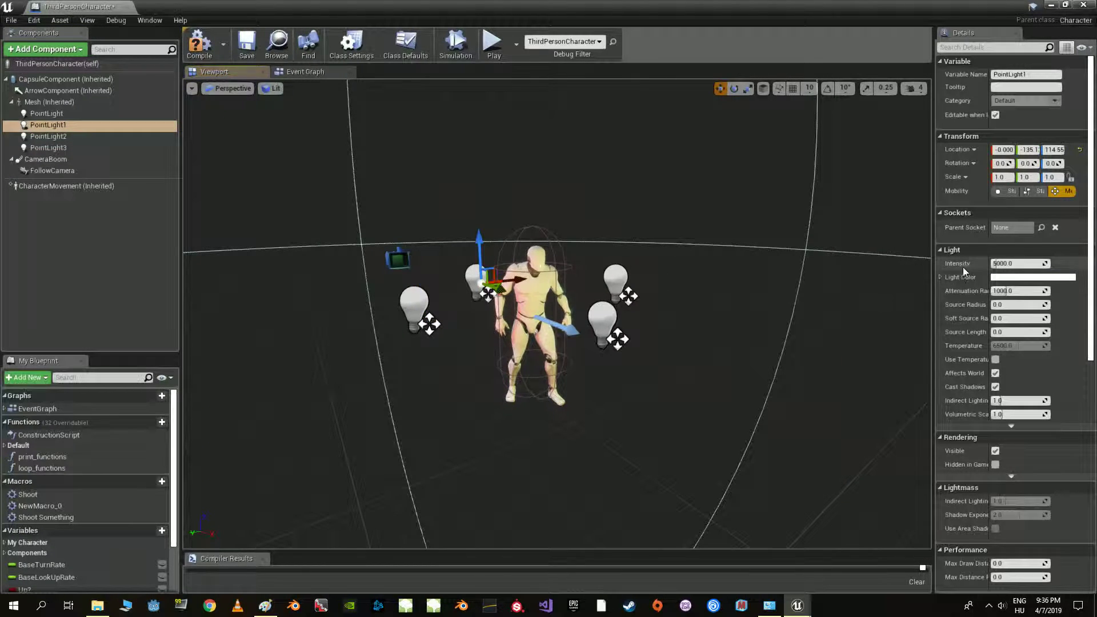
pyautogui.click(1008, 278)
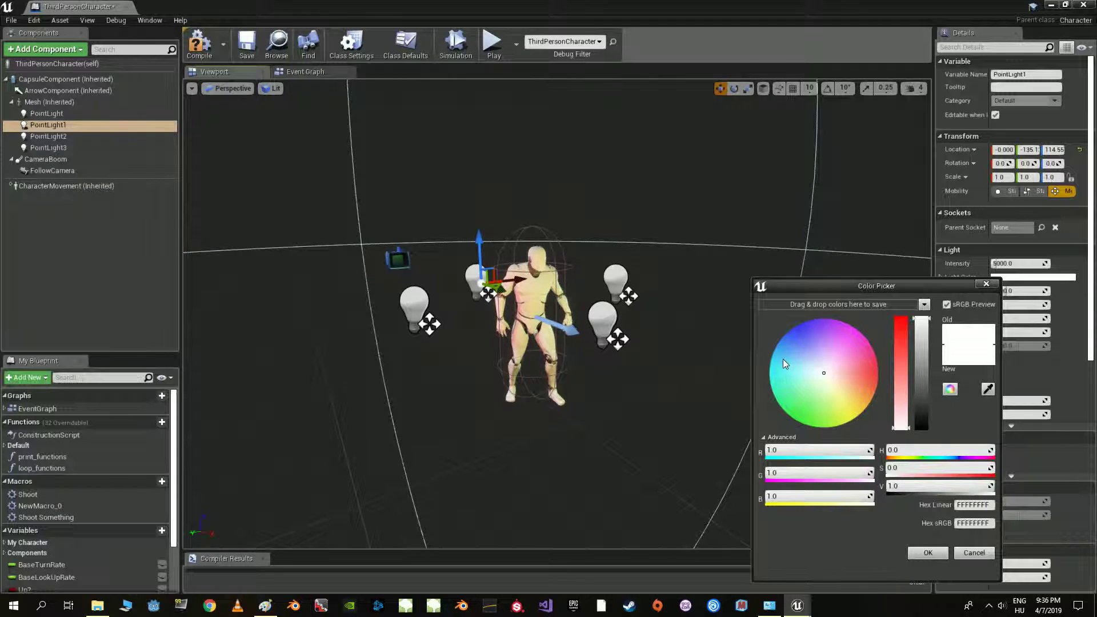
pyautogui.click(782, 358)
pyautogui.click(914, 551)
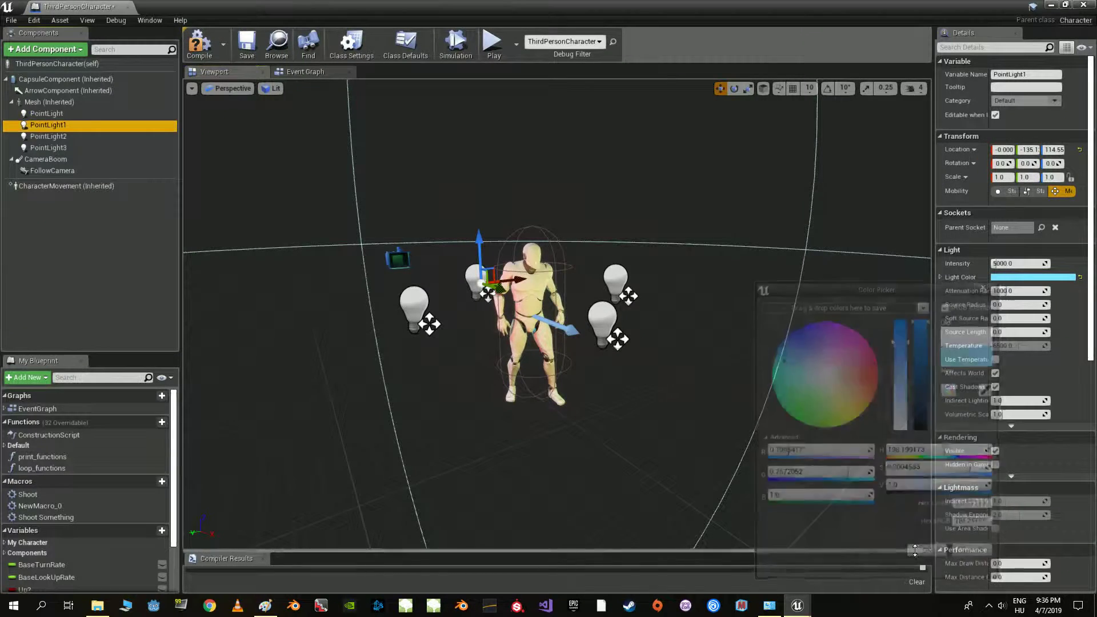
# Step: Compile the blueprint with the coloured lights and select PointLight
pyautogui.click(203, 55)
pyautogui.moveTo(543, 319)
pyautogui.keyDown('alt'); pyautogui.mouseDown()
pyautogui.moveTo(434, 320)
pyautogui.moveTo(468, 274)
pyautogui.mouseUp(); pyautogui.keyUp('alt')
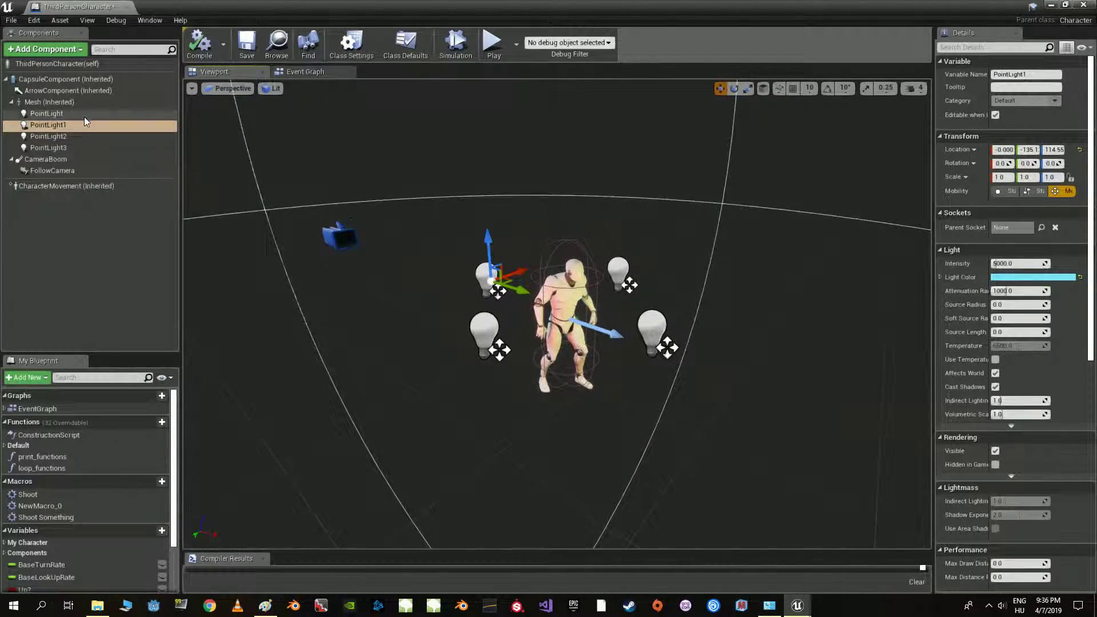
pyautogui.click(63, 114)
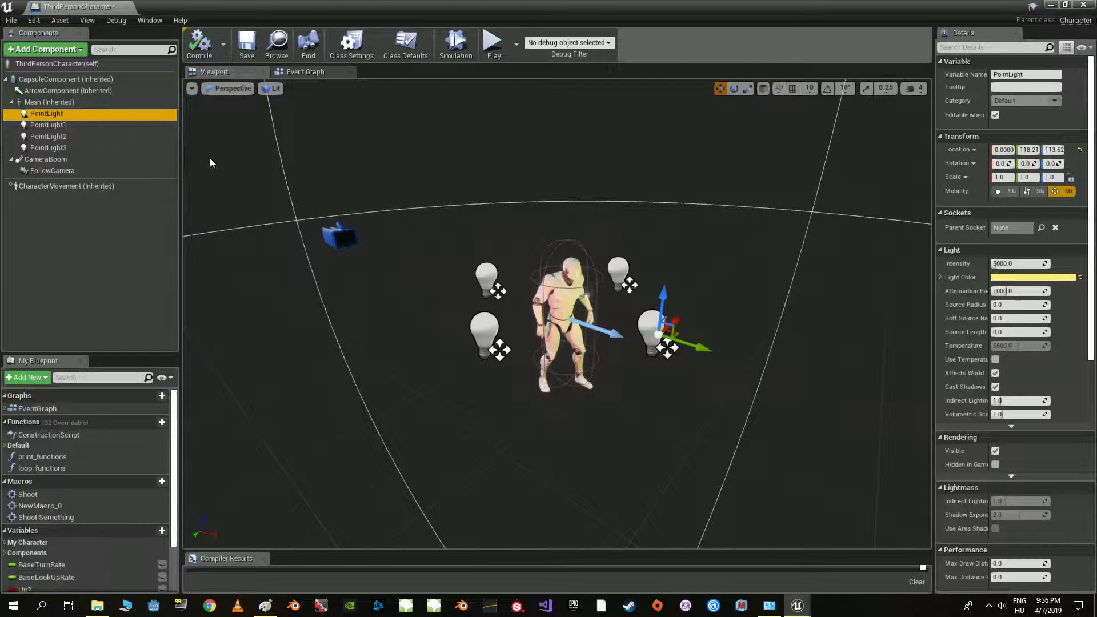
# Step: Add a Custom Event node named 'flip lights' to the Event Graph and move it up-left
pyautogui.click(306, 73)
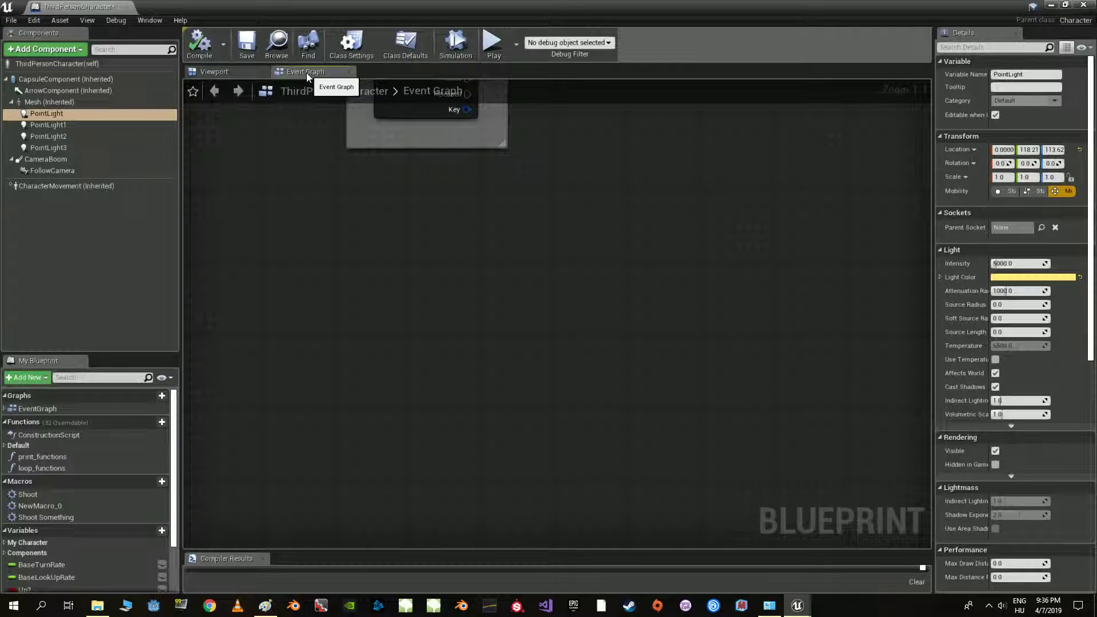
pyautogui.moveTo(502, 253); pyautogui.dragTo(503, 202, button='right')
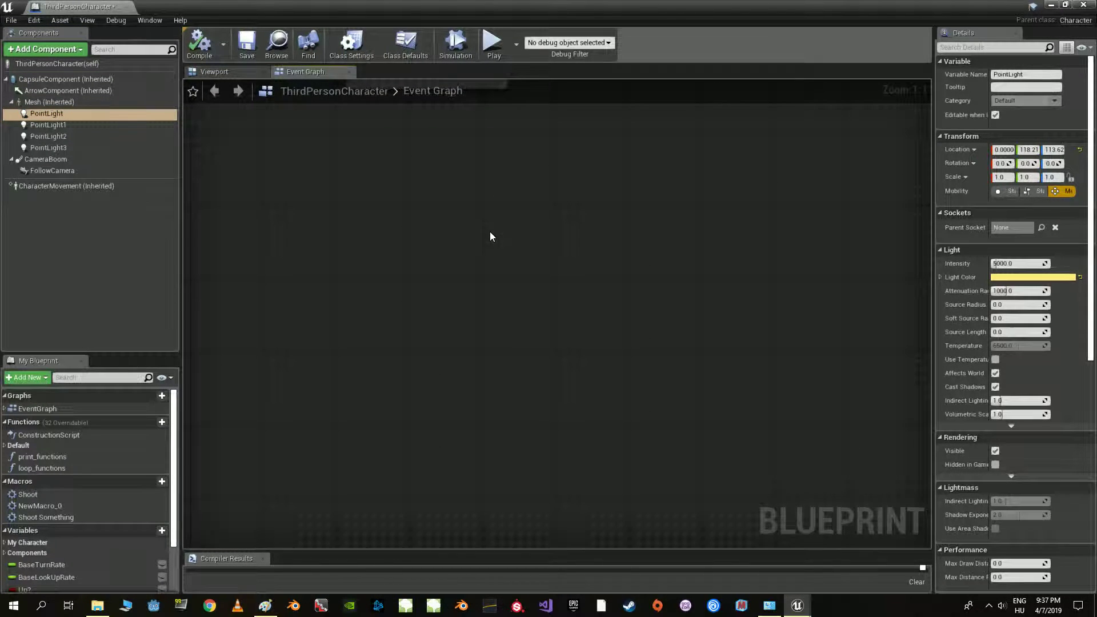
pyautogui.rightClick(466, 271)
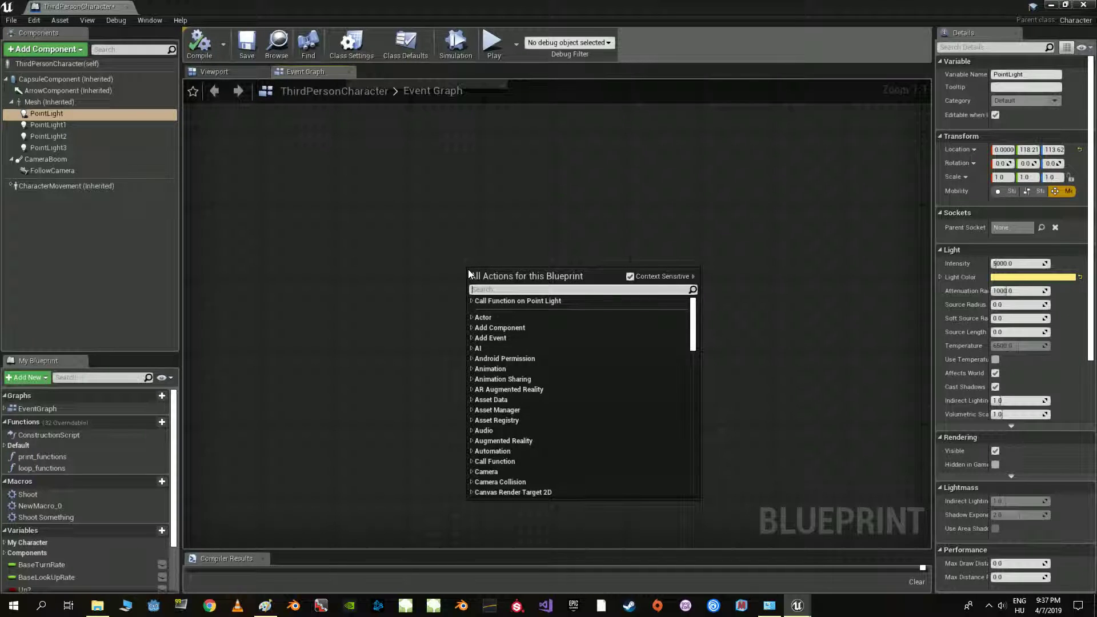
pyautogui.write('custom')
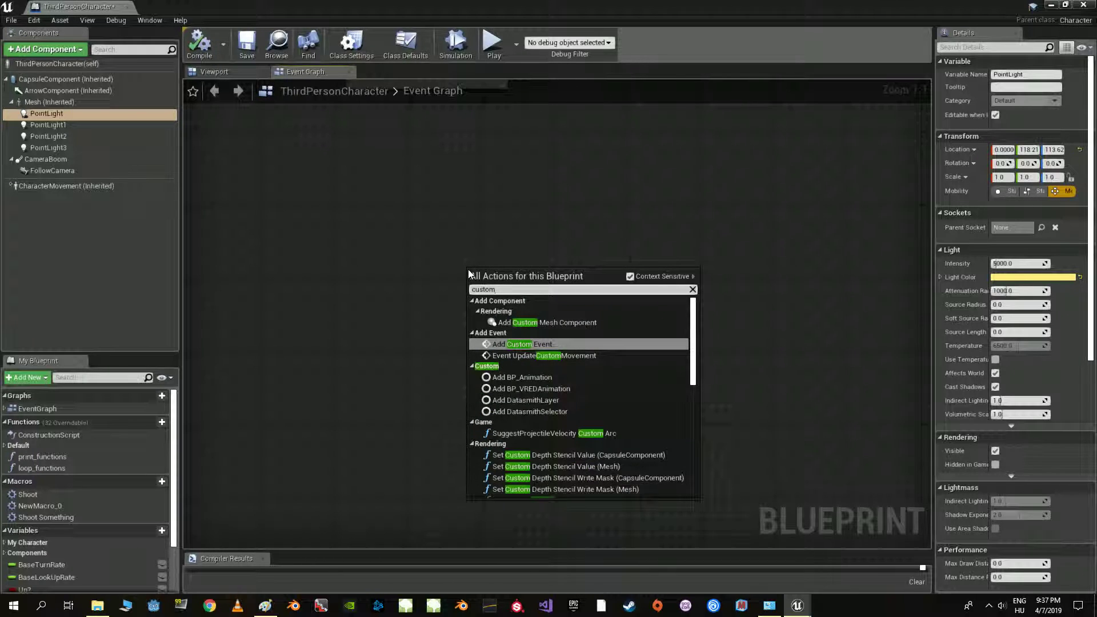
pyautogui.write(' event')
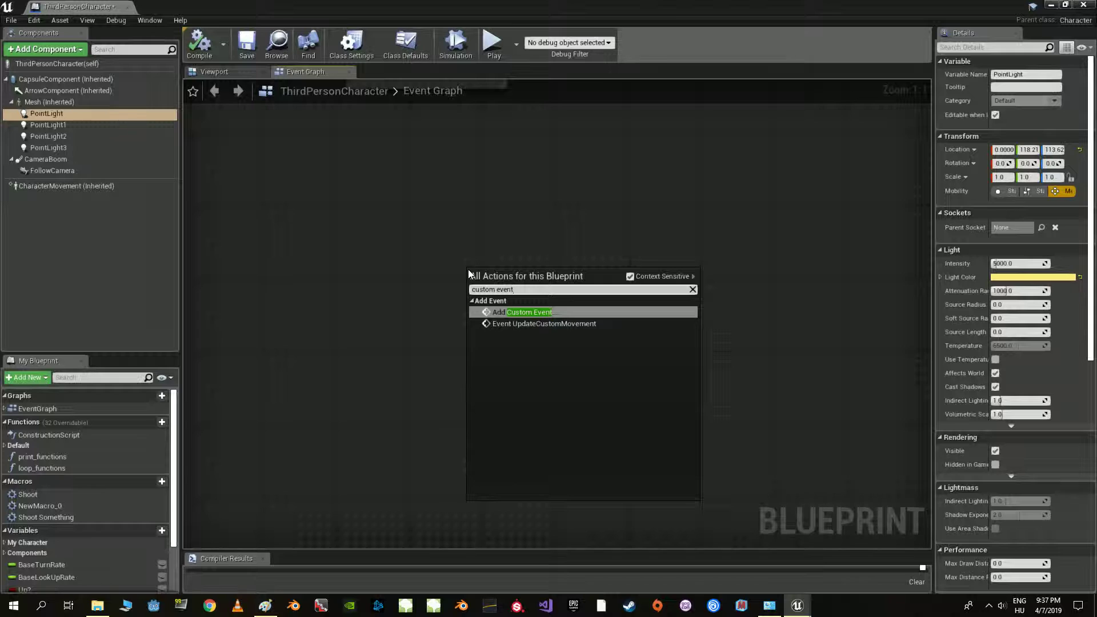
pyautogui.click(501, 313)
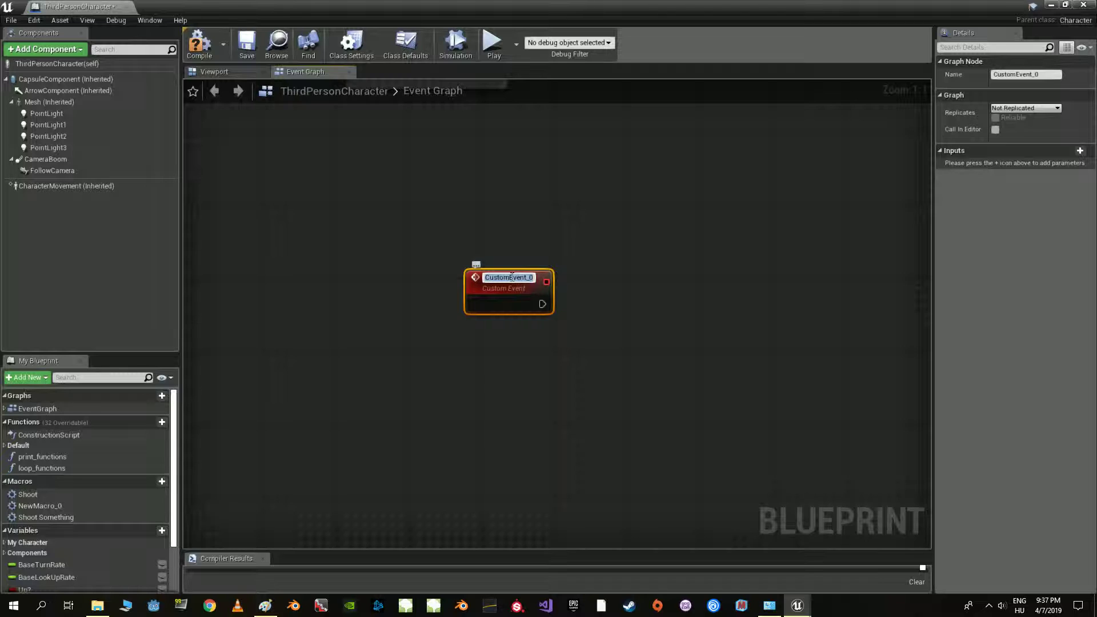
pyautogui.write('flip lights')
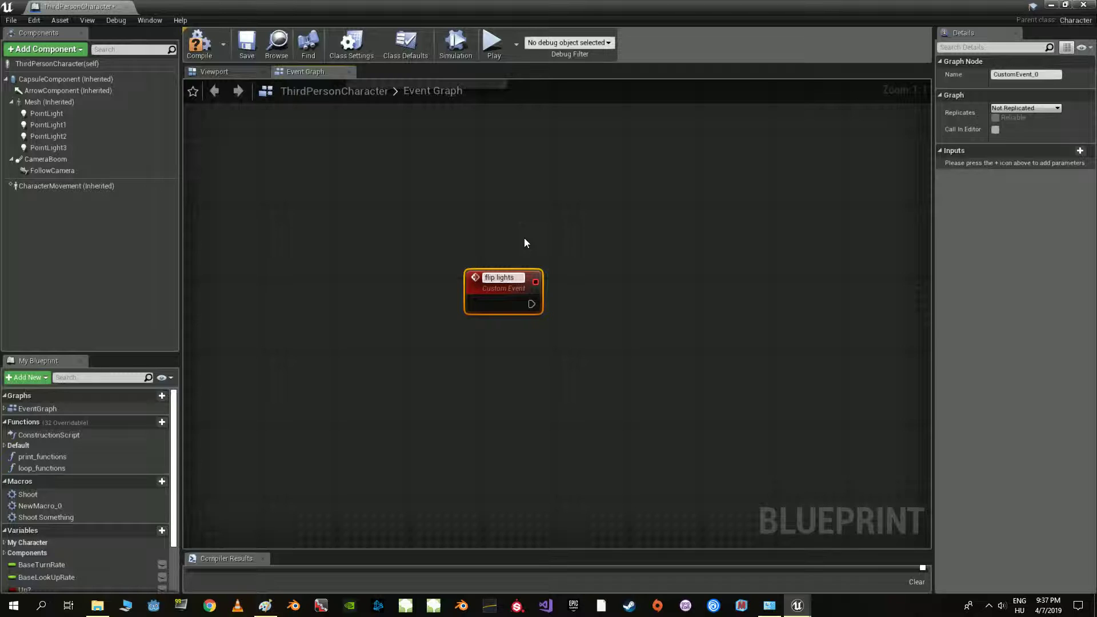
pyautogui.press('Return')
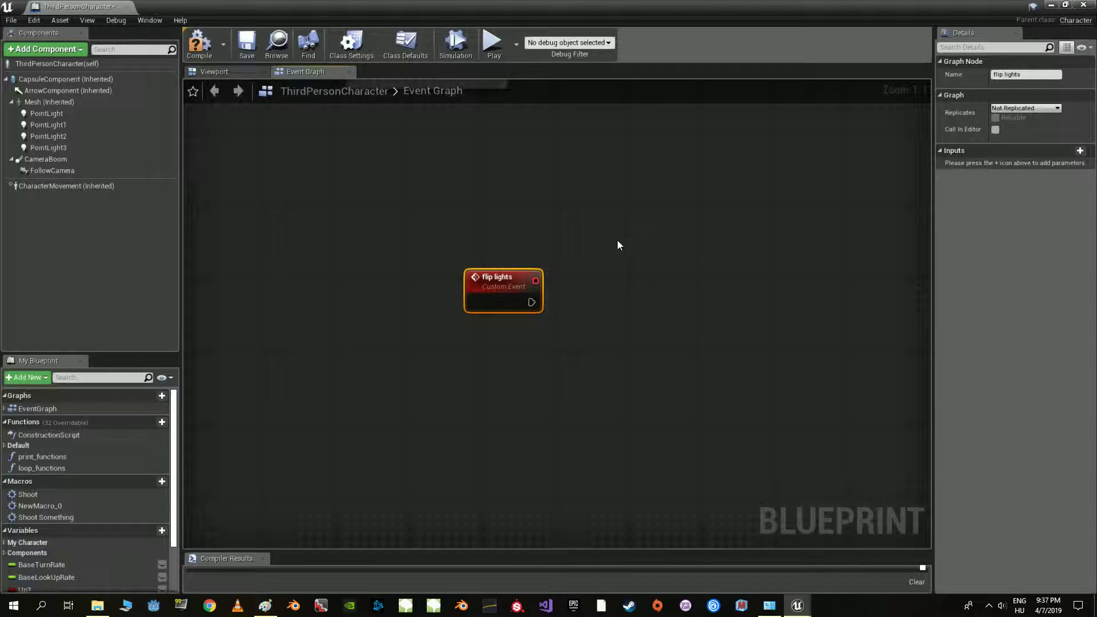
pyautogui.moveTo(517, 270); pyautogui.dragTo(460, 251)
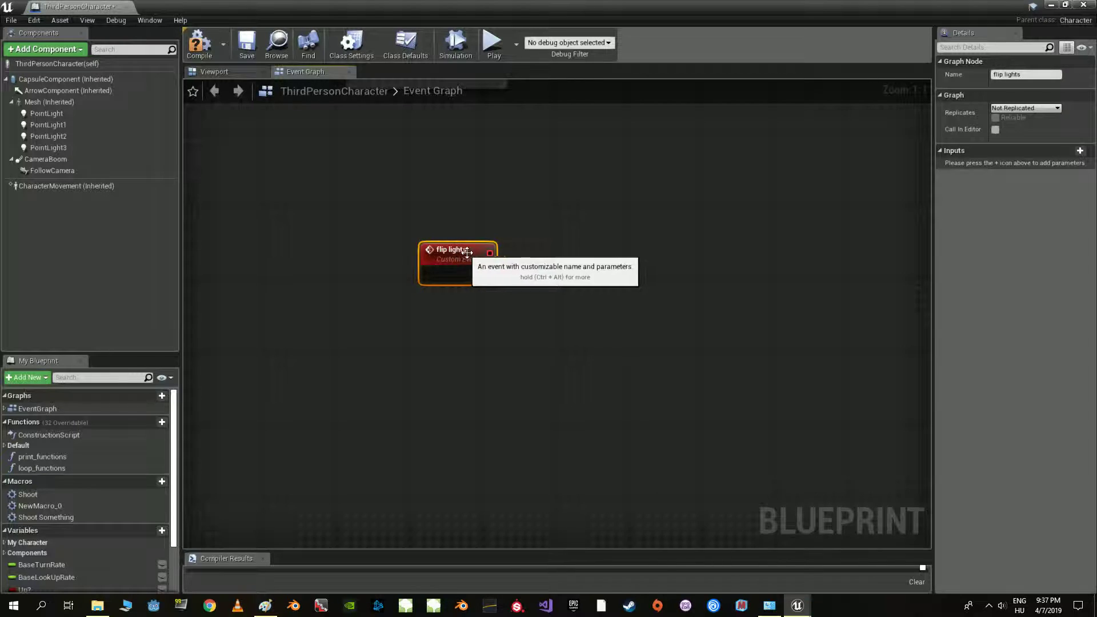
# Step: Add a Flip Flop node driven by the flip lights event's exec output
pyautogui.moveTo(515, 262); pyautogui.dragTo(510, 284, button='right')
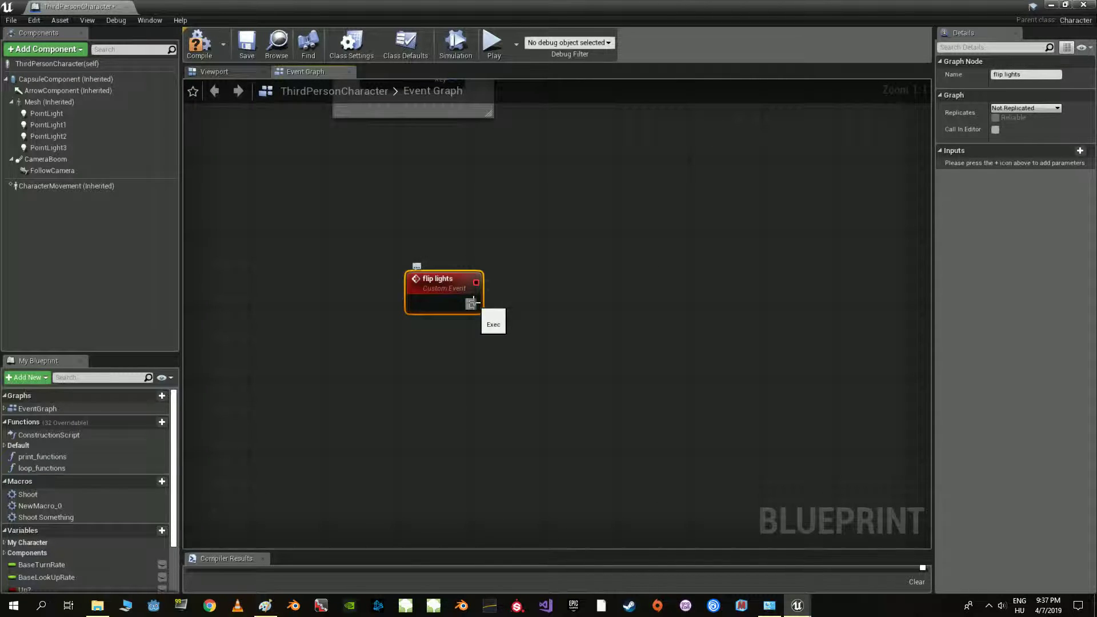
pyautogui.moveTo(470, 304); pyautogui.dragTo(570, 303)
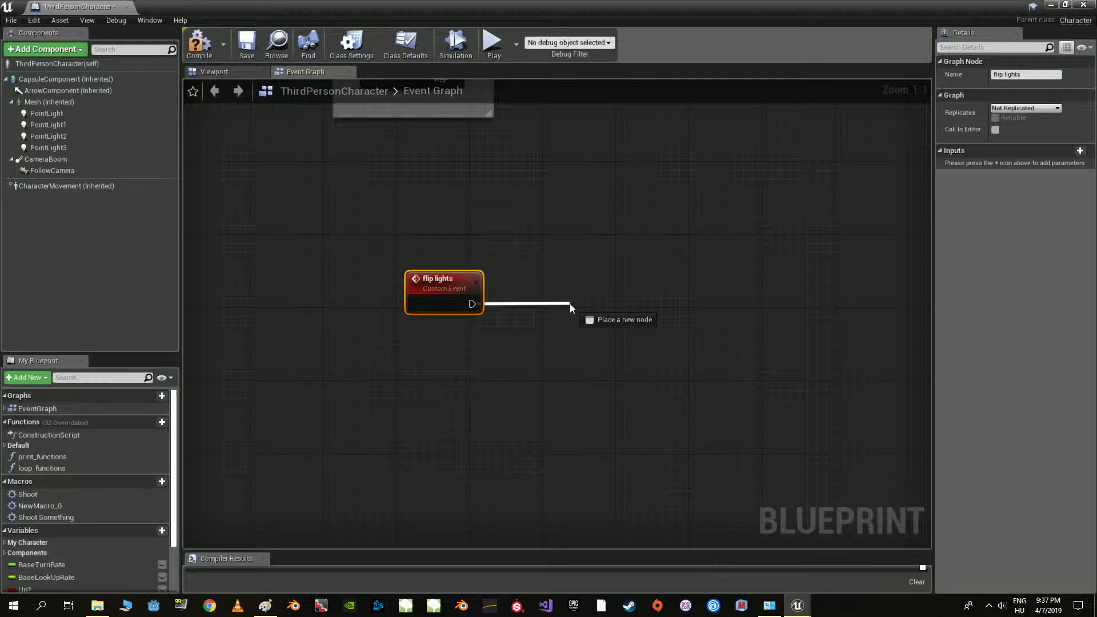
pyautogui.write('flip')
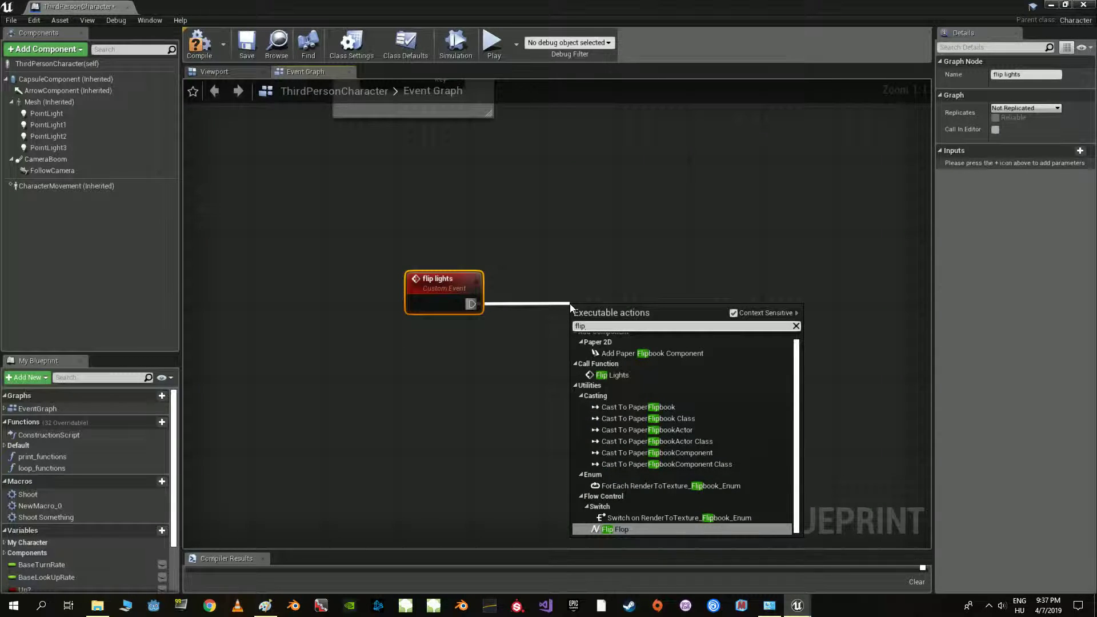
pyautogui.click(621, 529)
pyautogui.moveTo(588, 308); pyautogui.dragTo(588, 282)
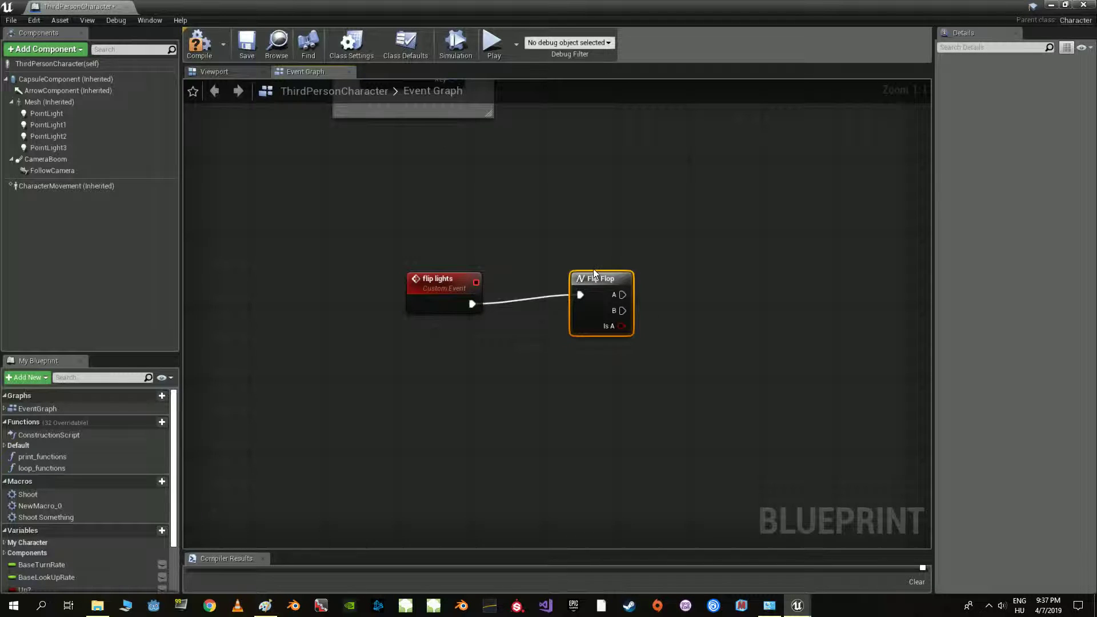
pyautogui.moveTo(672, 304); pyautogui.dragTo(548, 304, button='right')
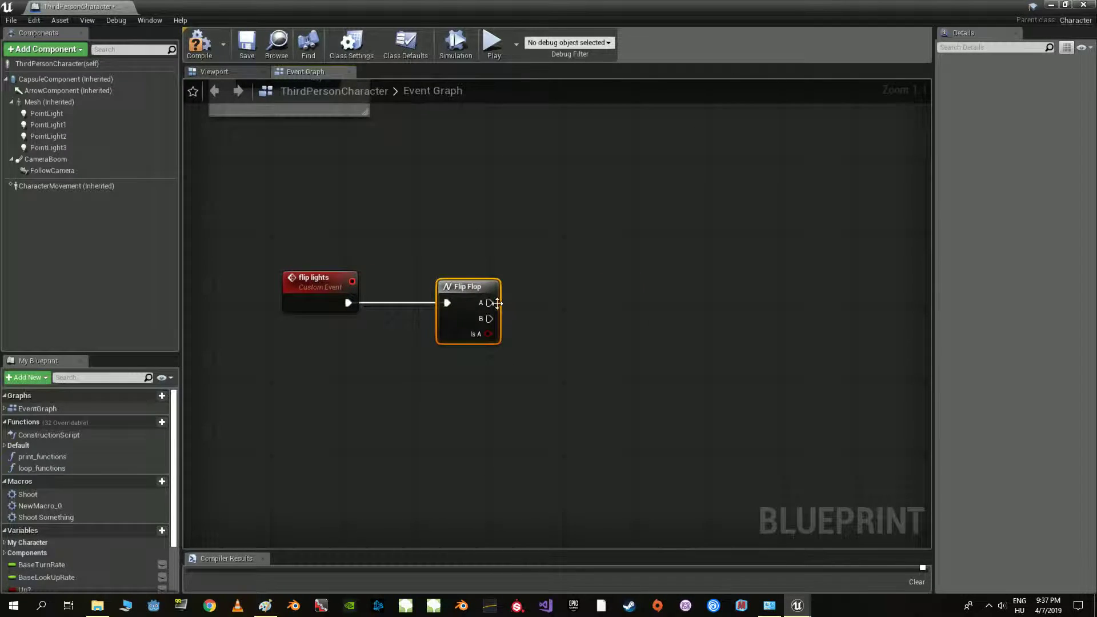
# Step: Paste two more Flip Flops and wire the first Flip Flop's A and B outputs to them
pyautogui.hotkey('ctrl', 'c')
pyautogui.hotkey('ctrl', 'v')
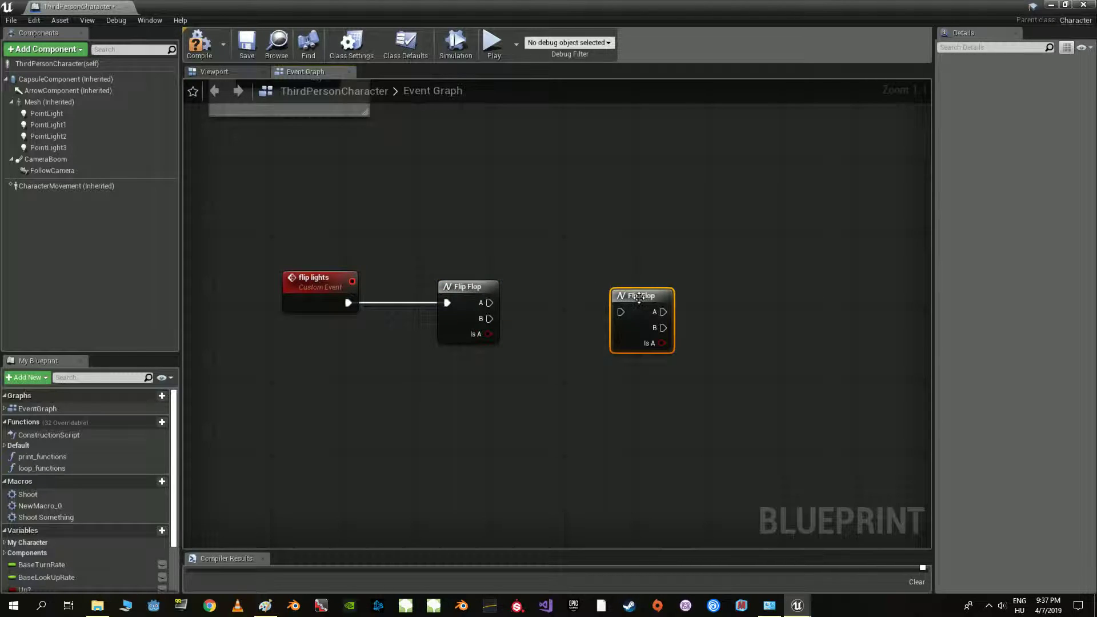
pyautogui.moveTo(634, 293); pyautogui.dragTo(564, 231)
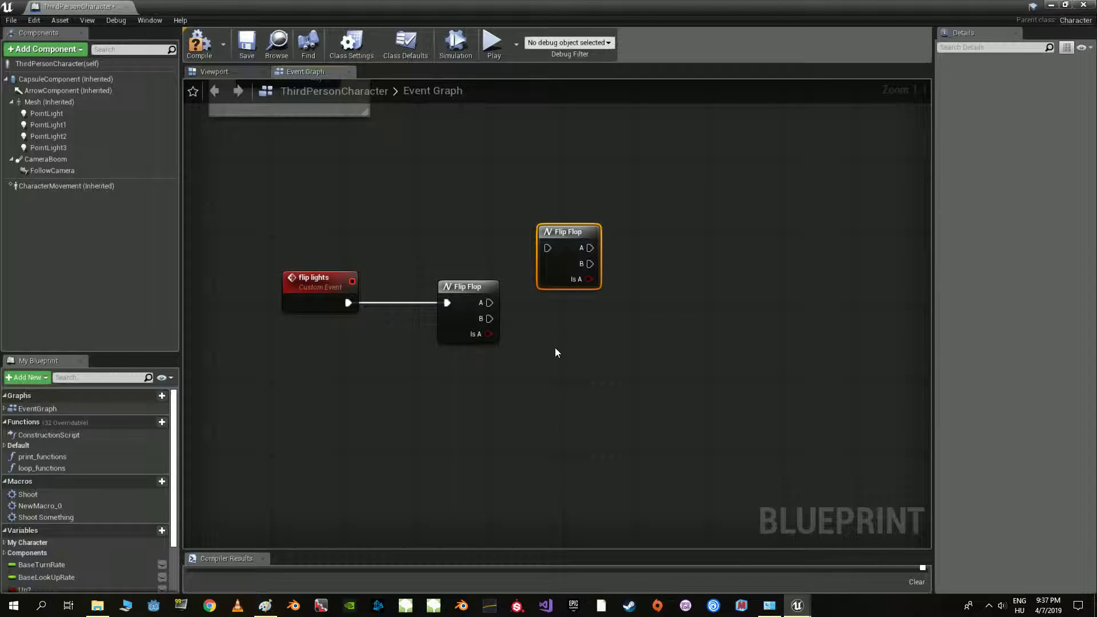
pyautogui.hotkey('ctrl', 'v')
pyautogui.moveTo(575, 350); pyautogui.dragTo(558, 351)
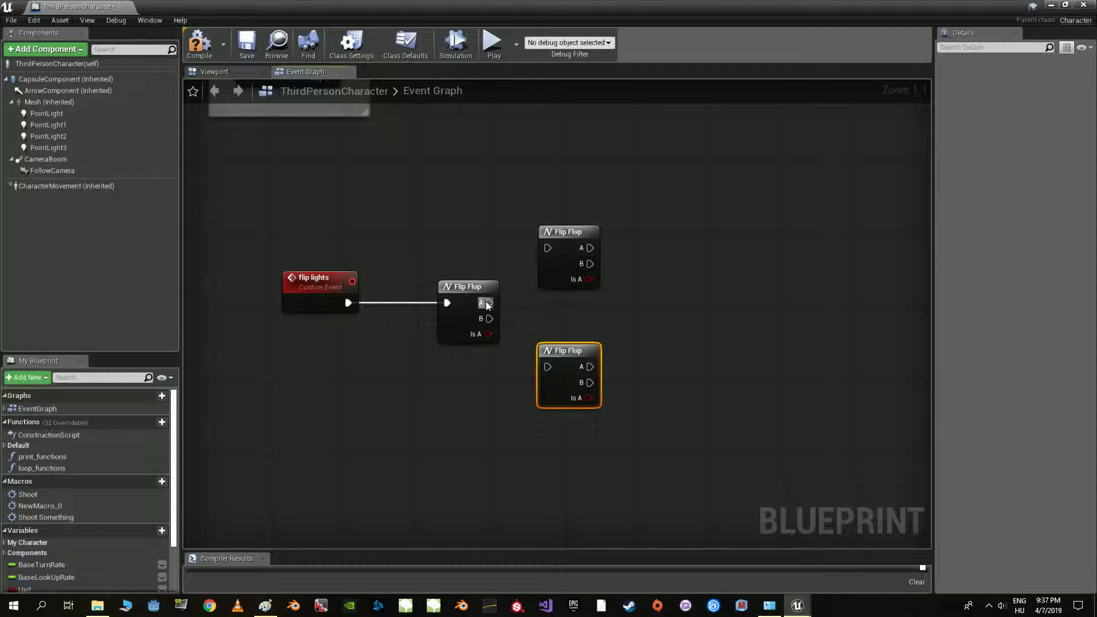
pyautogui.moveTo(487, 304); pyautogui.dragTo(536, 264)
pyautogui.moveTo(490, 318); pyautogui.dragTo(547, 366)
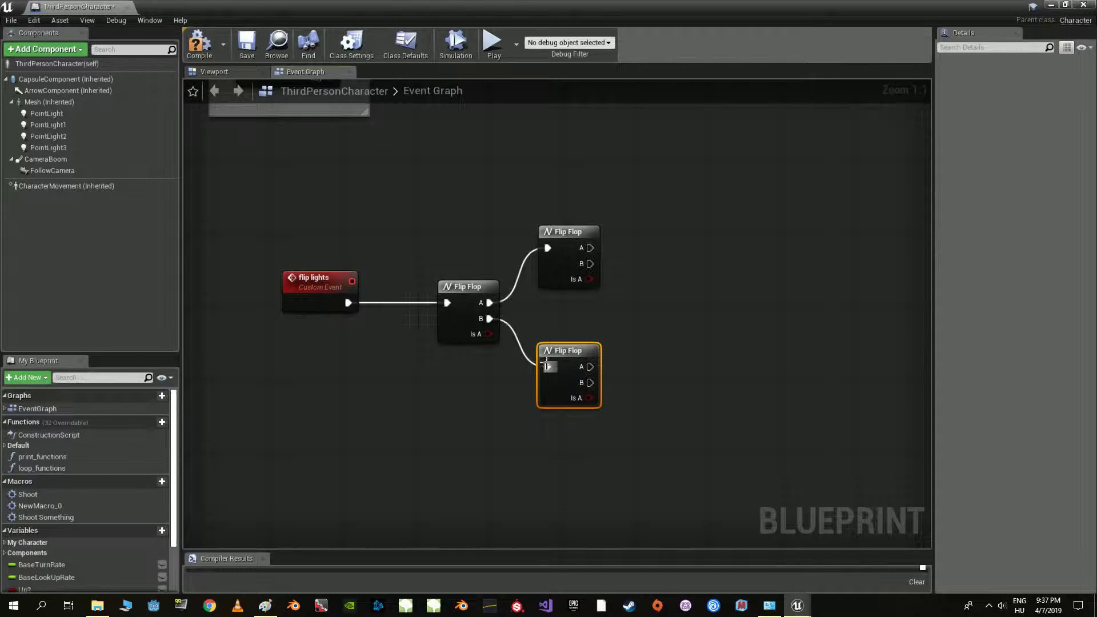
pyautogui.moveTo(632, 293)
pyautogui.mouseDown(button='right')
pyautogui.moveTo(598, 347)
pyautogui.moveTo(544, 319)
pyautogui.mouseUp(button='right')
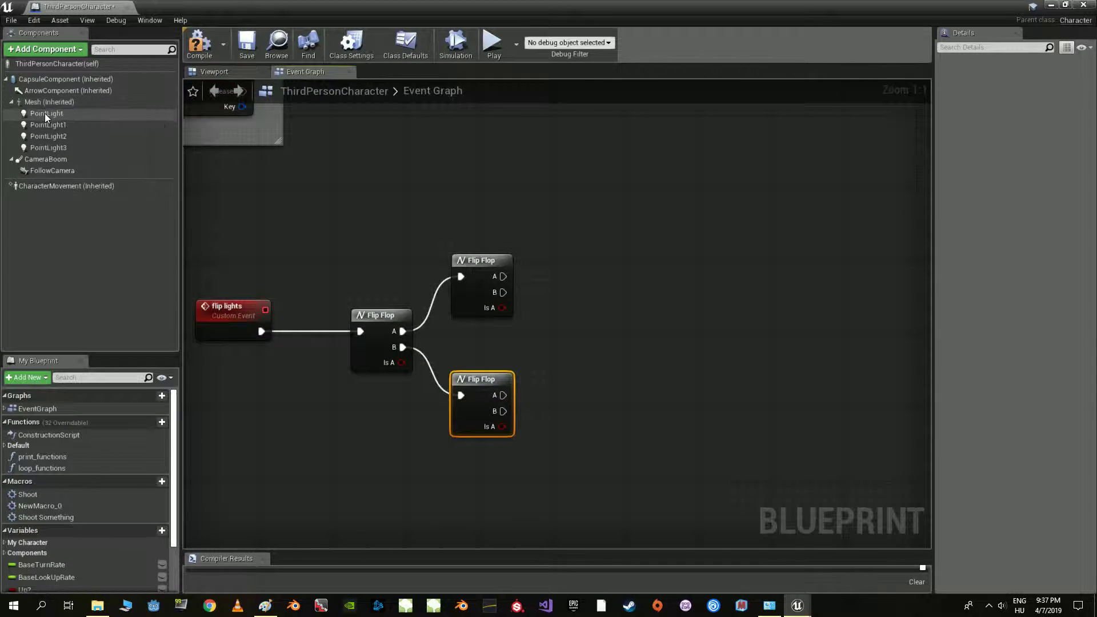
# Step: Add getters for PointLight, PointLight1, PointLight2 and PointLight3 from Components into the graph
pyautogui.moveTo(44, 113); pyautogui.dragTo(583, 189)
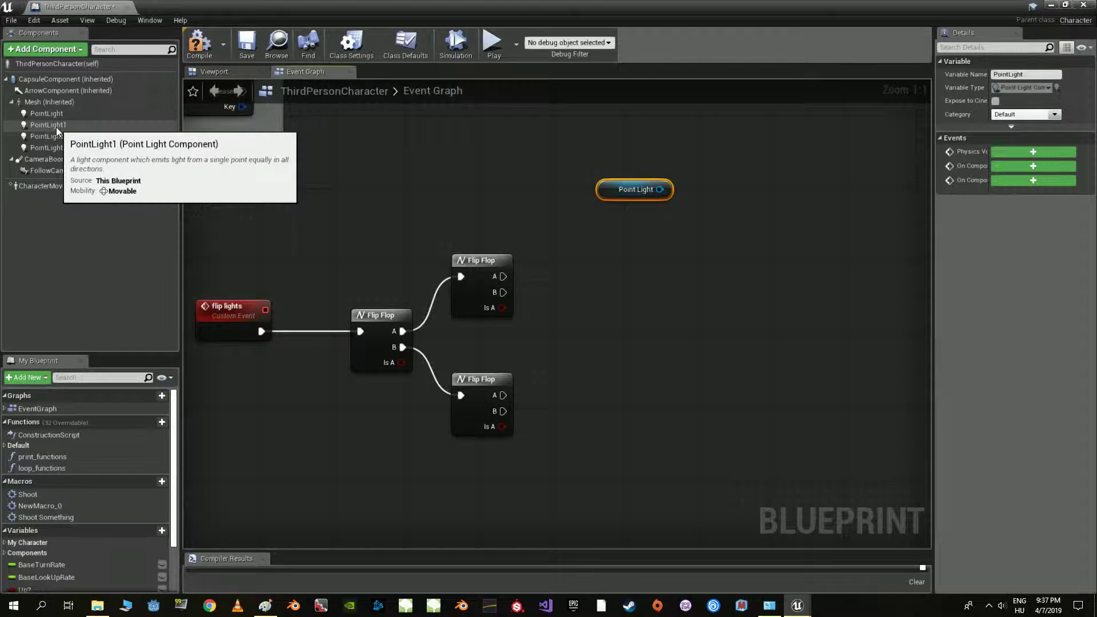
pyautogui.moveTo(56, 126); pyautogui.dragTo(607, 228)
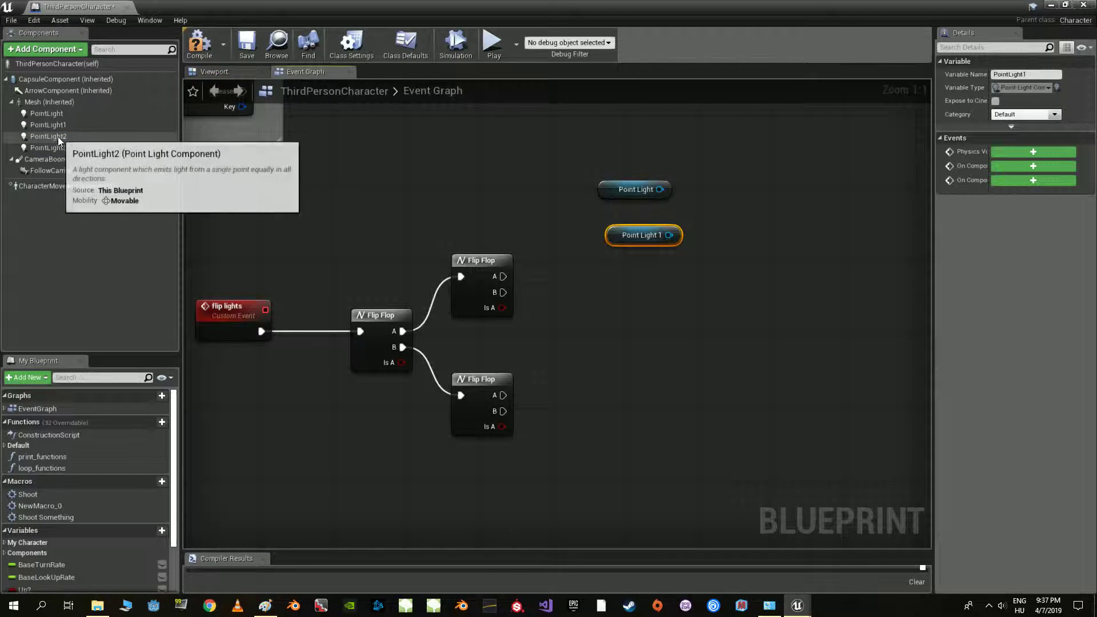
pyautogui.moveTo(57, 136); pyautogui.dragTo(576, 342)
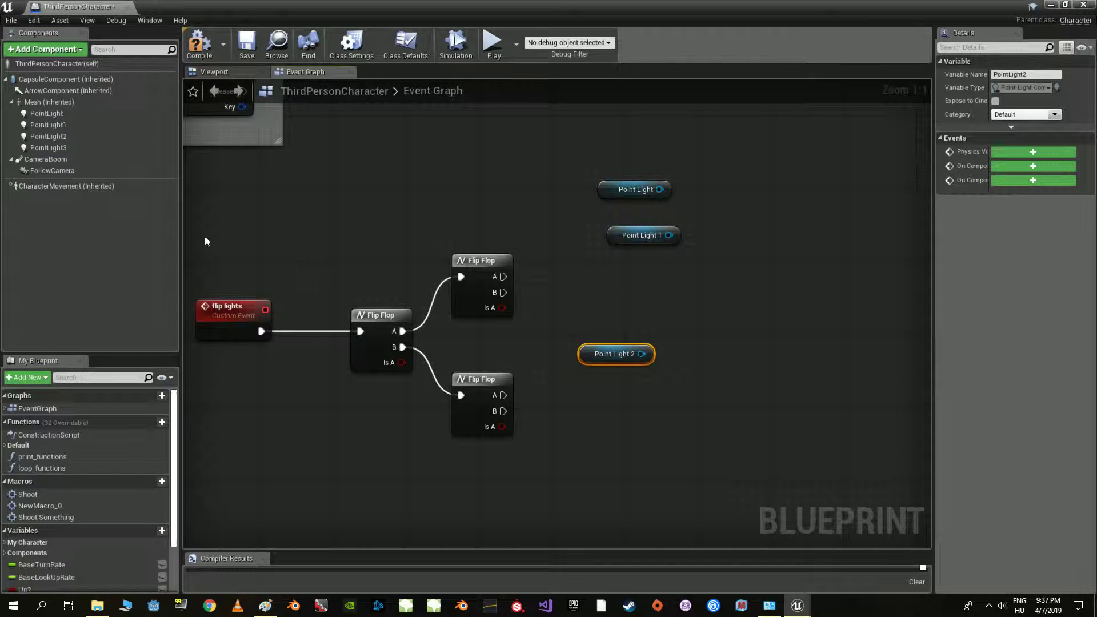
pyautogui.moveTo(57, 148); pyautogui.dragTo(595, 417)
# Step: Add a Toggle Visibility (PointLight) node to the graph
pyautogui.rightClick(695, 276)
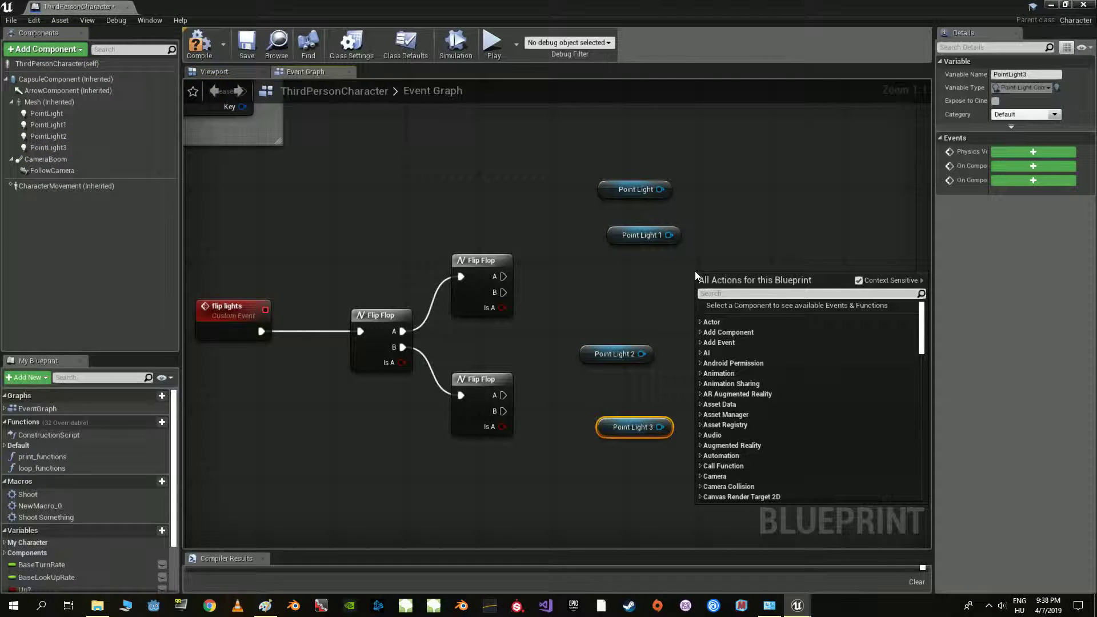
pyautogui.write('toggle')
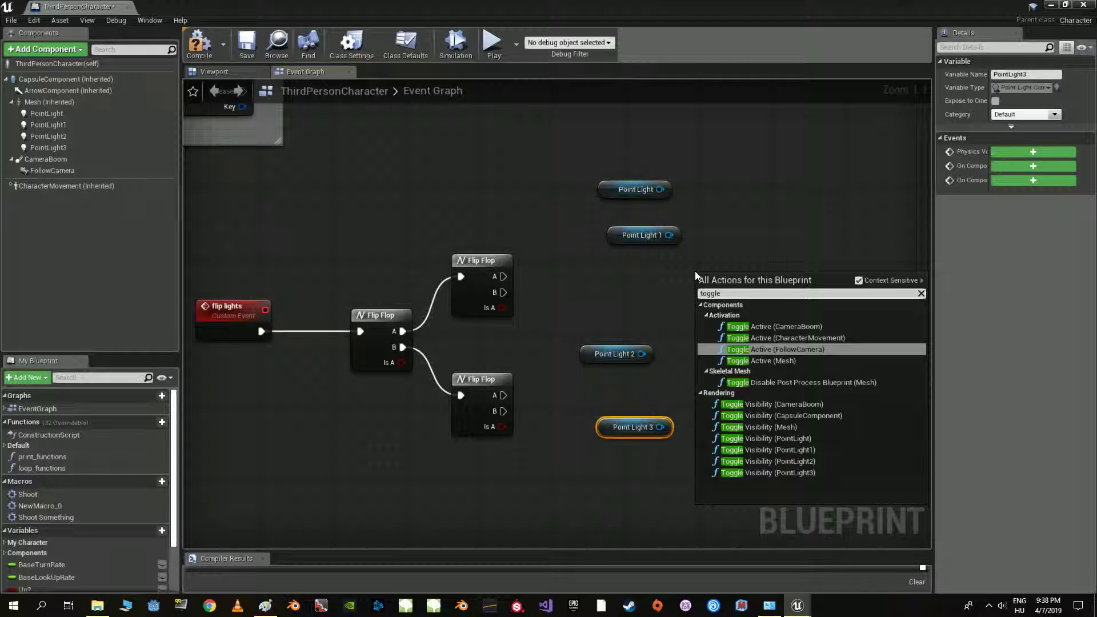
pyautogui.click(759, 438)
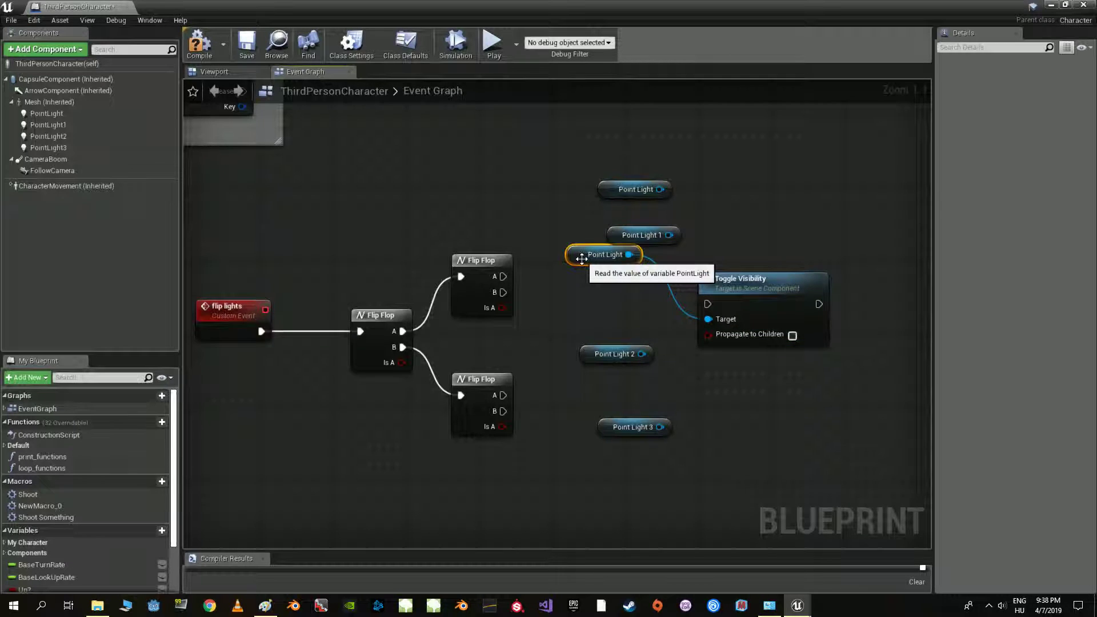
# Step: Delete the extra PointLight getter and stack four Toggle Visibility nodes beside the light getters
pyautogui.press('Delete')
pyautogui.moveTo(754, 290)
pyautogui.mouseDown()
pyautogui.moveTo(735, 180)
pyautogui.moveTo(746, 190)
pyautogui.mouseUp()
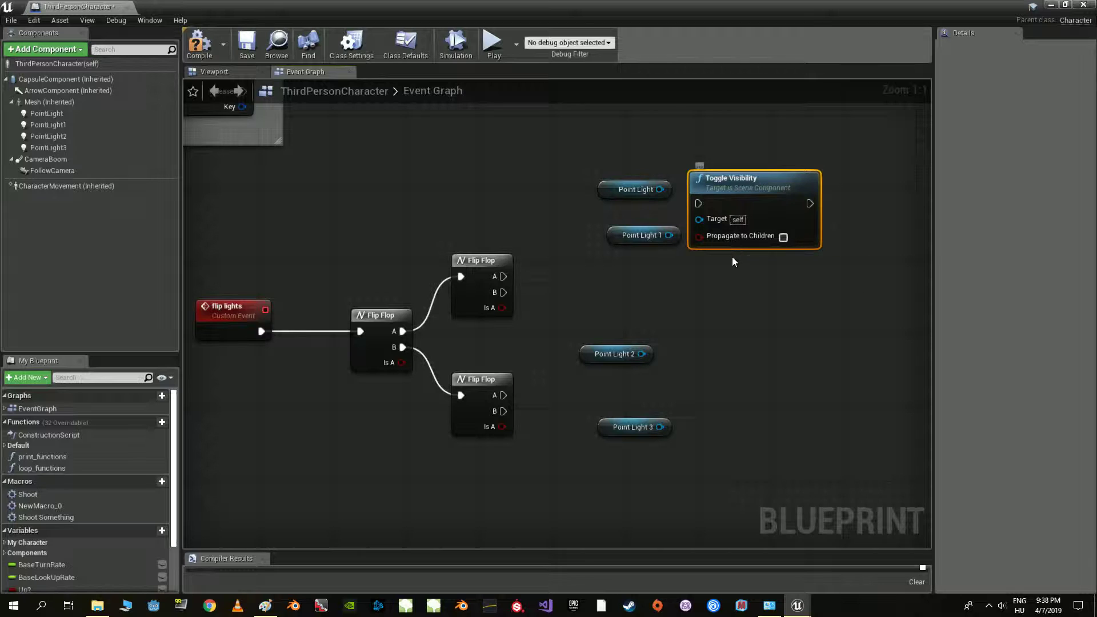
pyautogui.hotkey('ctrl', 'c')
pyautogui.hotkey('ctrl', 'v')
pyautogui.moveTo(765, 328); pyautogui.dragTo(738, 304)
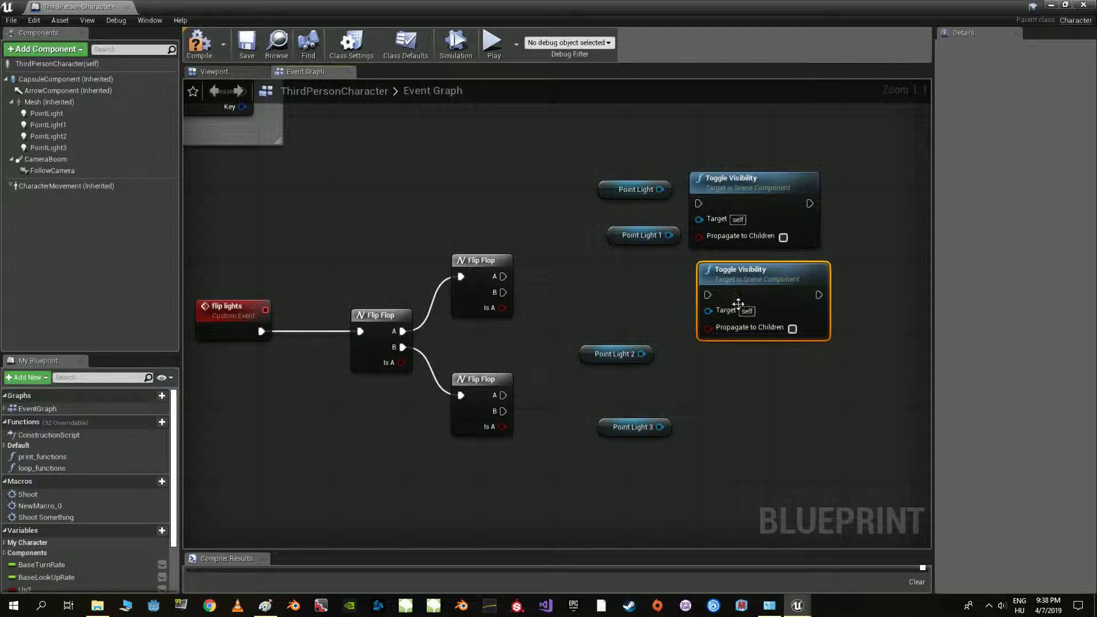
pyautogui.hotkey('ctrl', 'v')
pyautogui.moveTo(766, 396); pyautogui.dragTo(742, 375)
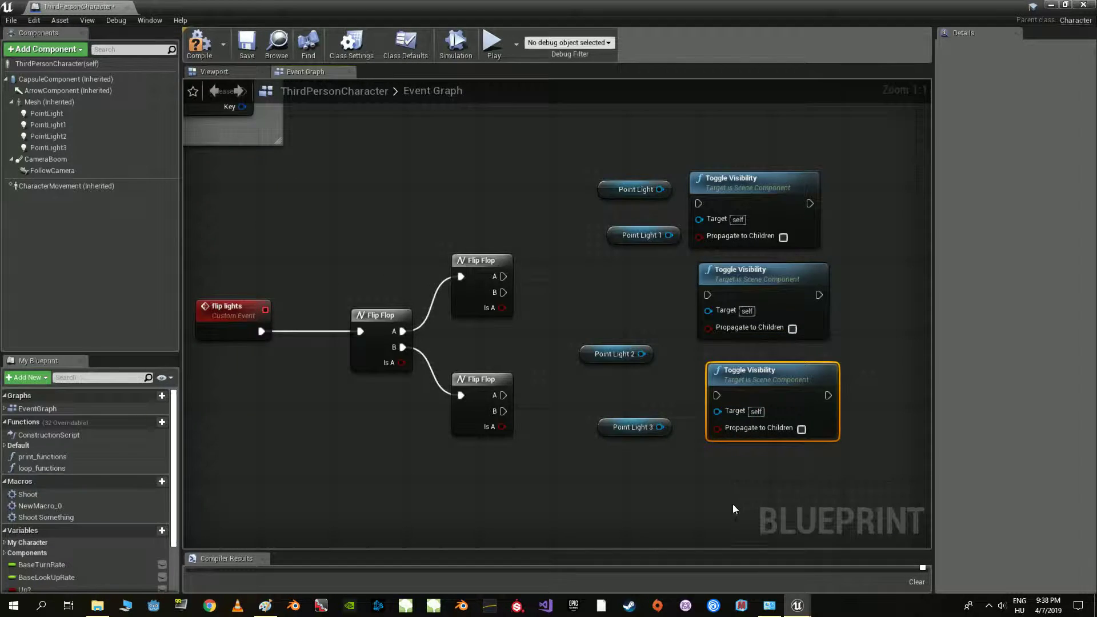
pyautogui.hotkey('ctrl', 'v')
pyautogui.moveTo(768, 516); pyautogui.dragTo(747, 471)
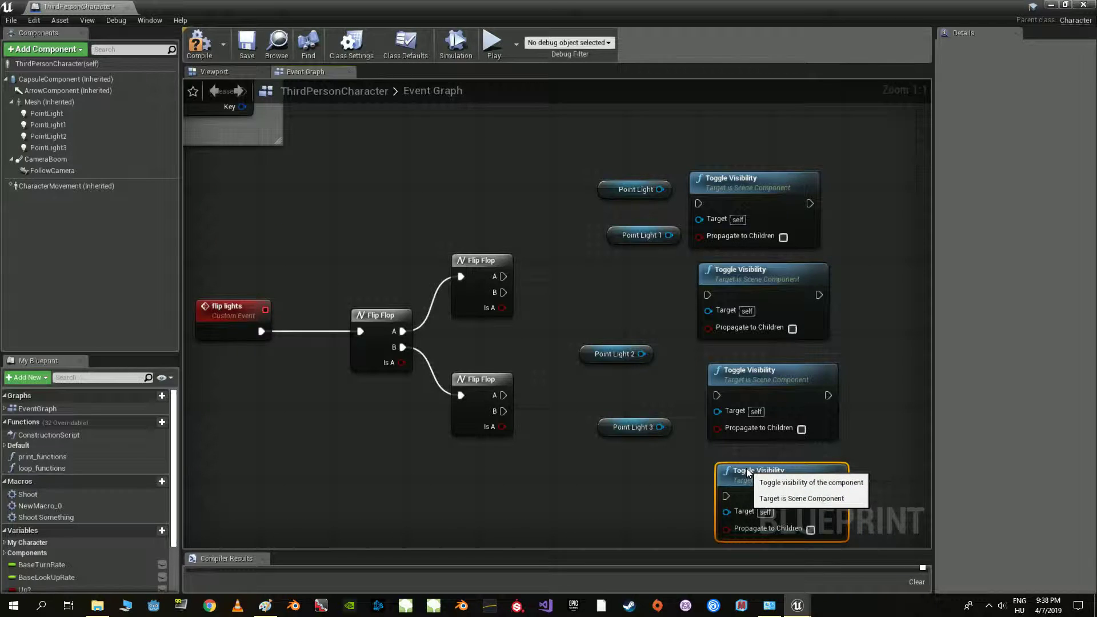
# Step: Wire Point Light through Point Light 3 into the four Toggle Visibility Target pins
pyautogui.moveTo(619, 182); pyautogui.dragTo(564, 173)
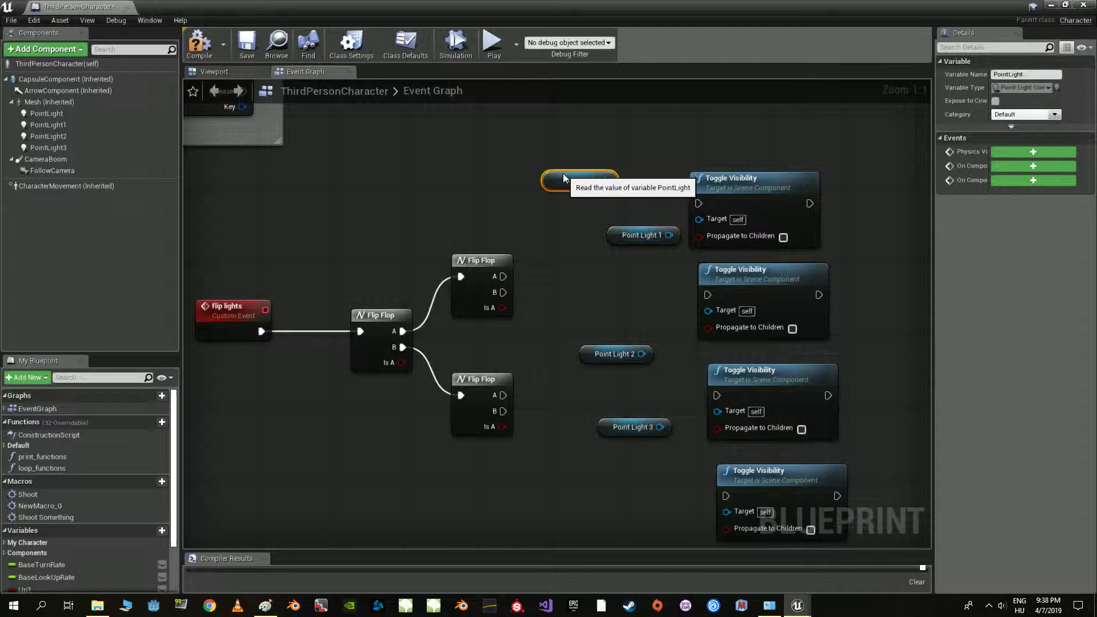
pyautogui.moveTo(616, 236); pyautogui.dragTo(553, 264)
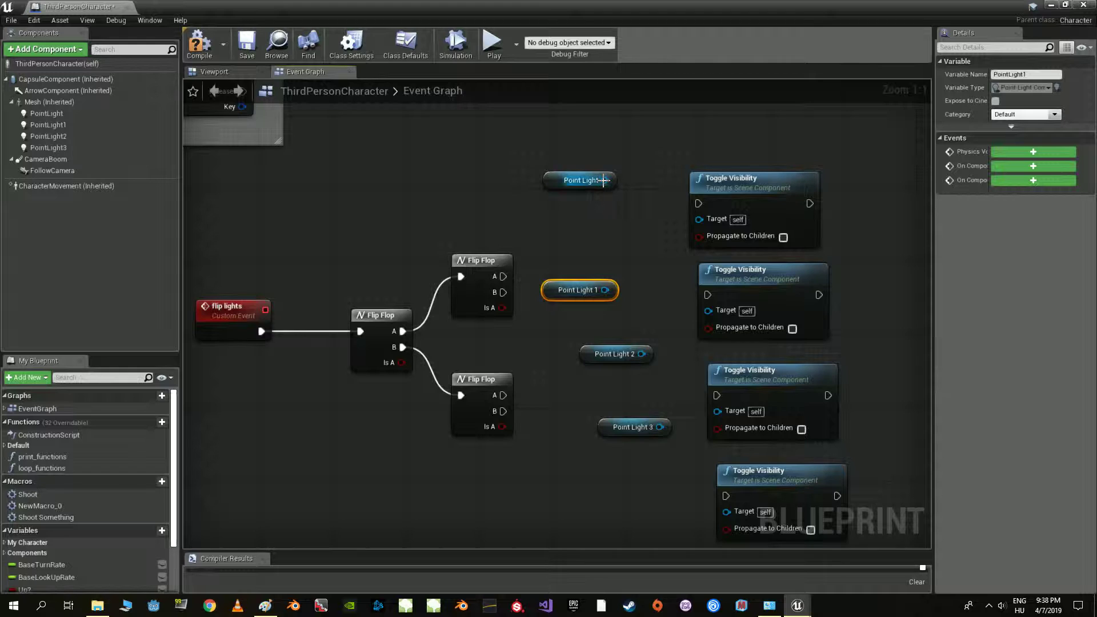
pyautogui.moveTo(605, 180); pyautogui.dragTo(698, 219)
pyautogui.moveTo(604, 289); pyautogui.dragTo(708, 311)
pyautogui.moveTo(640, 354); pyautogui.dragTo(717, 411)
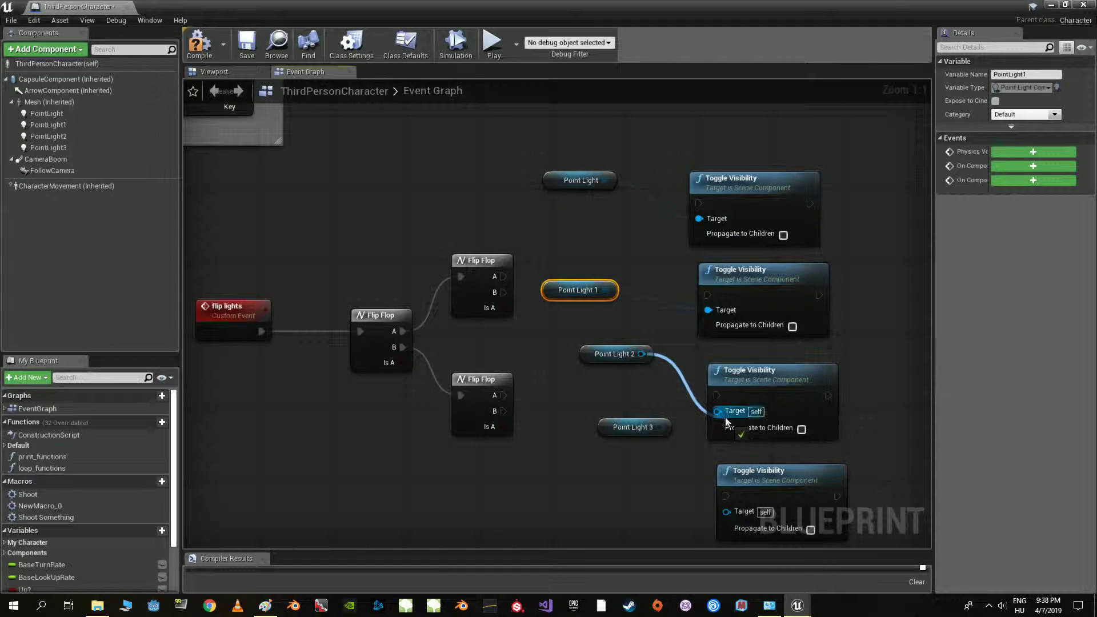
pyautogui.moveTo(606, 355); pyautogui.dragTo(580, 364)
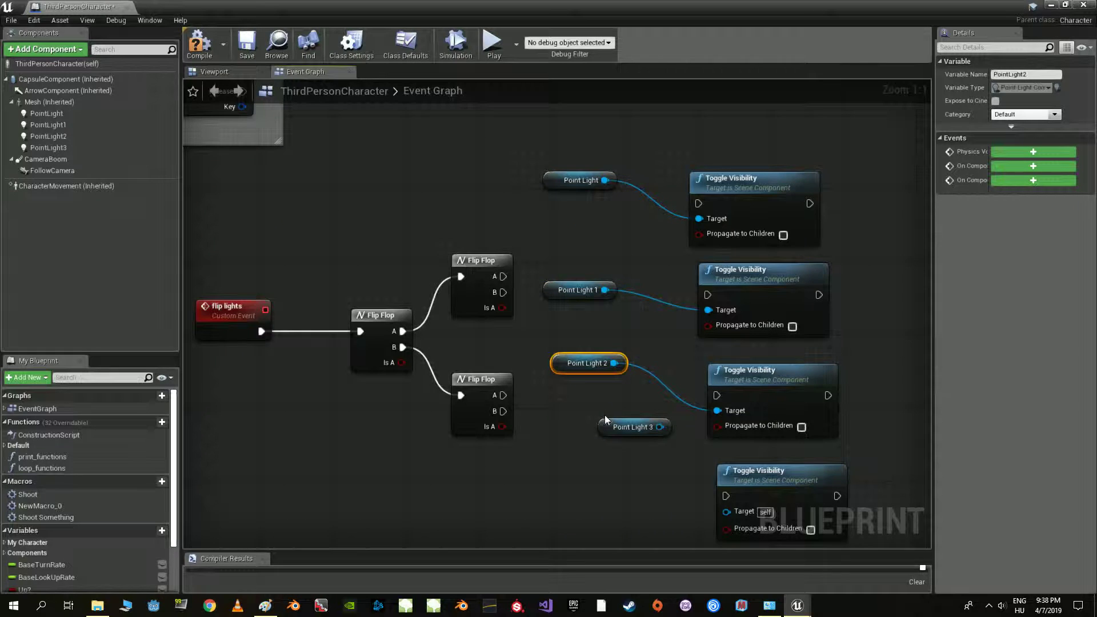
pyautogui.moveTo(606, 434)
pyautogui.mouseDown()
pyautogui.moveTo(598, 507)
pyautogui.moveTo(721, 508)
pyautogui.mouseUp()
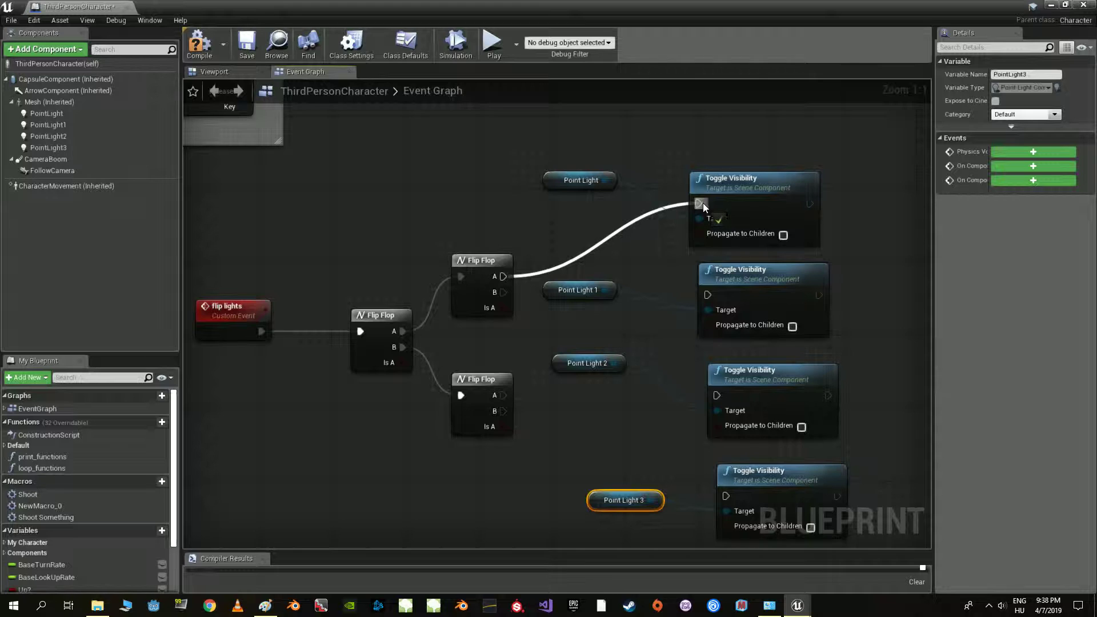
# Step: Trigger the four Toggle Visibility nodes from the two lower Flip Flops' A and B outputs
pyautogui.moveTo(503, 276); pyautogui.dragTo(698, 204)
pyautogui.moveTo(502, 293); pyautogui.dragTo(707, 294)
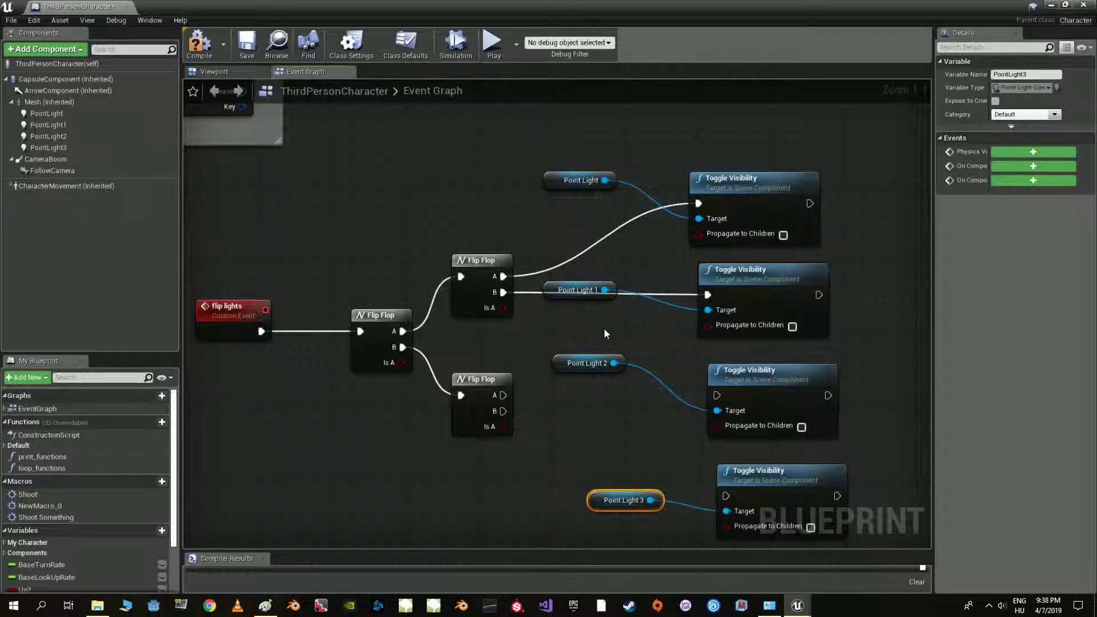
pyautogui.moveTo(503, 395); pyautogui.dragTo(715, 395)
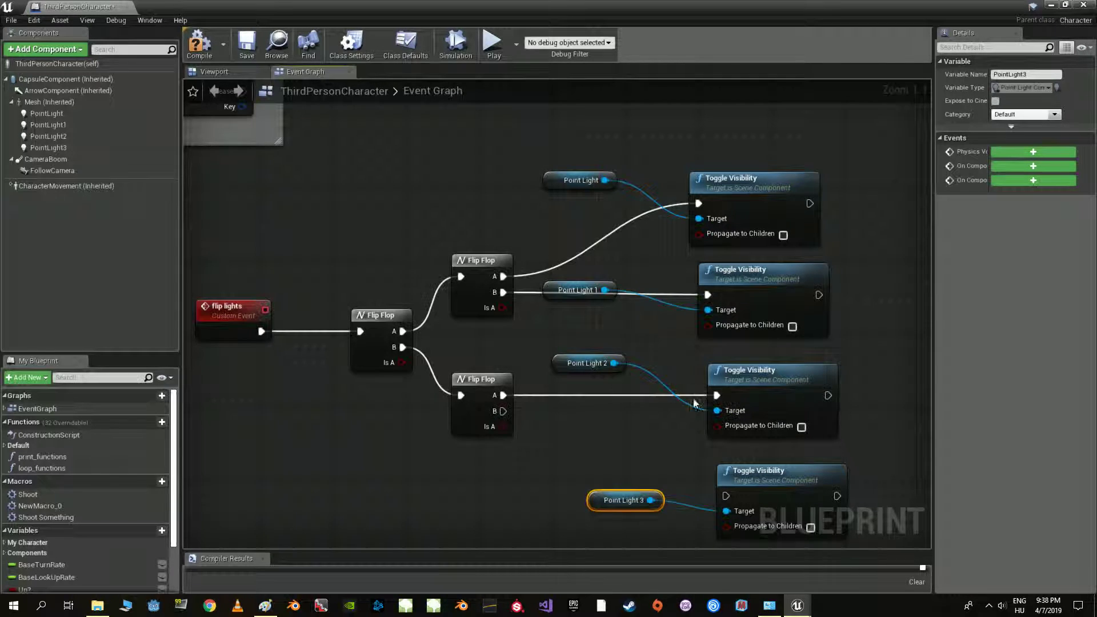
pyautogui.moveTo(499, 411); pyautogui.dragTo(725, 495)
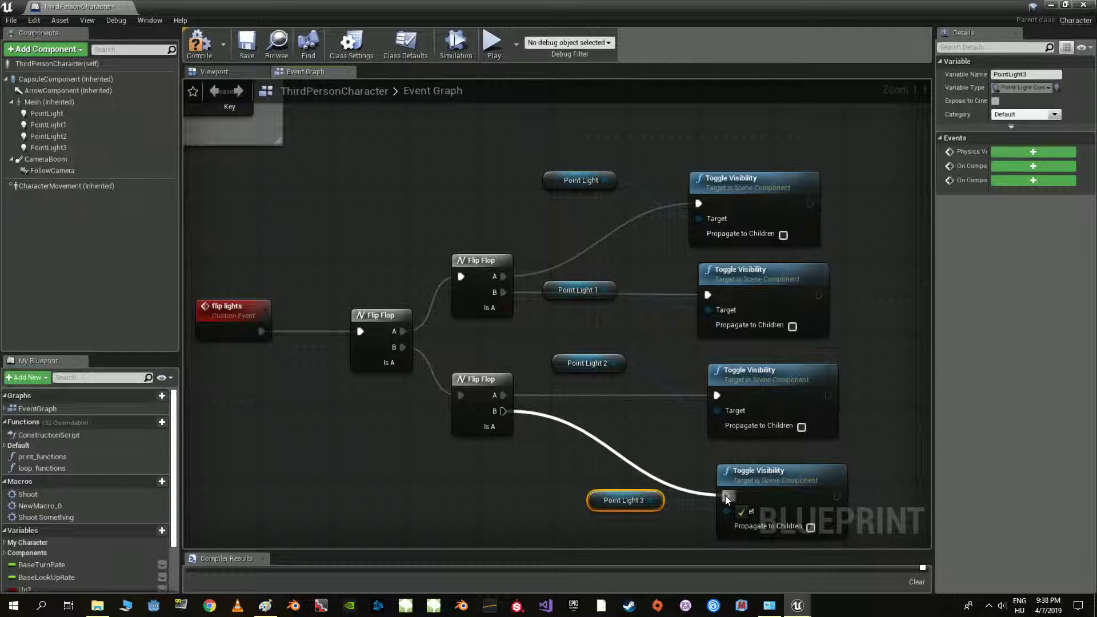
pyautogui.moveTo(400, 294); pyautogui.dragTo(676, 301, button='right')
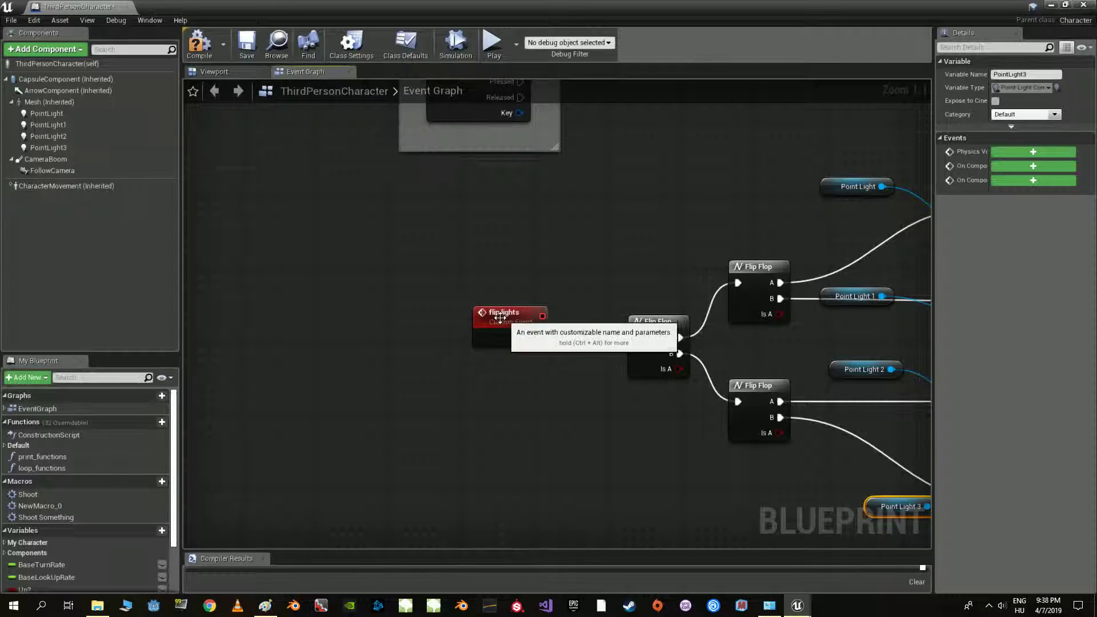
pyautogui.moveTo(496, 313); pyautogui.dragTo(368, 322)
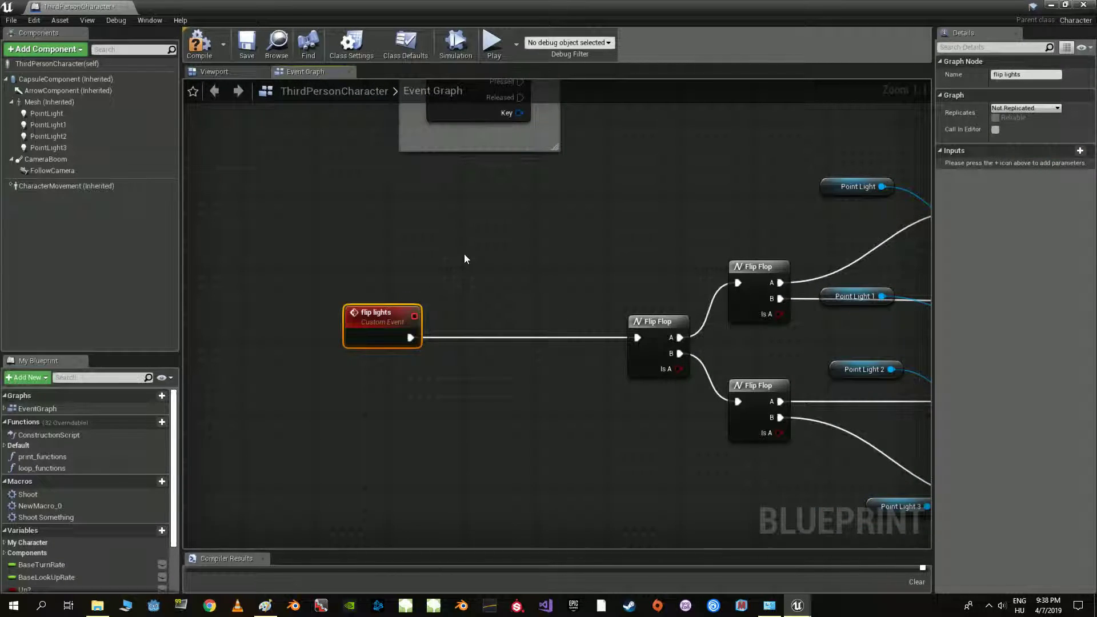
# Step: Zoom out and move the 'working!' comment up-left, clear of the flip lights graph
pyautogui.moveTo(557, 318); pyautogui.dragTo(457, 303, button='right')
pyautogui.scroll(-1, 456, 303)
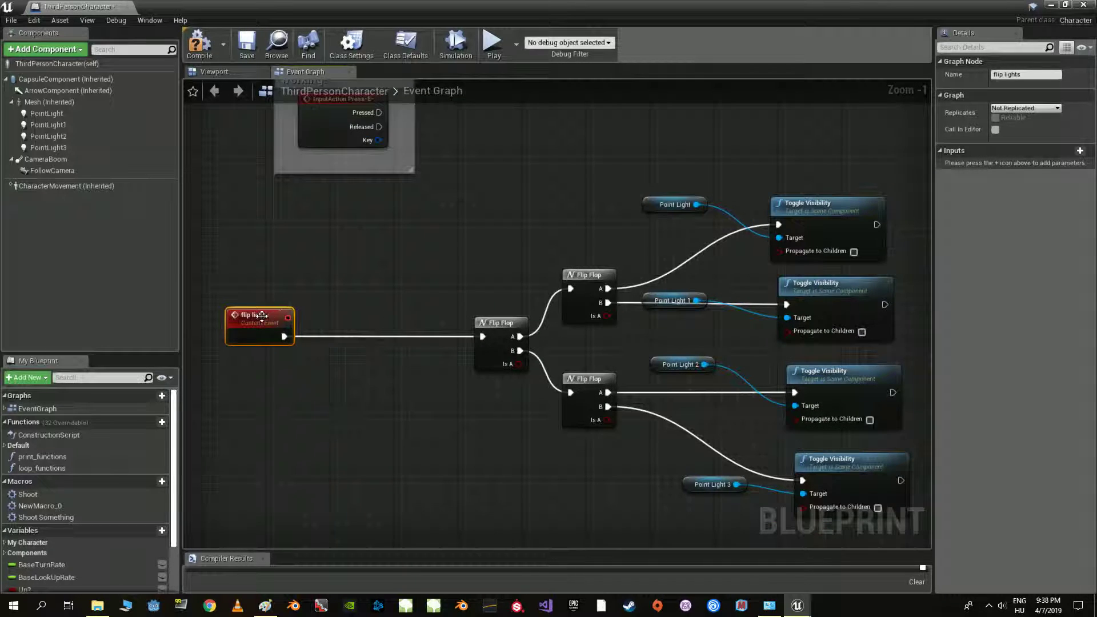
pyautogui.moveTo(262, 315); pyautogui.dragTo(334, 317)
pyautogui.moveTo(467, 308); pyautogui.dragTo(422, 303, button='right')
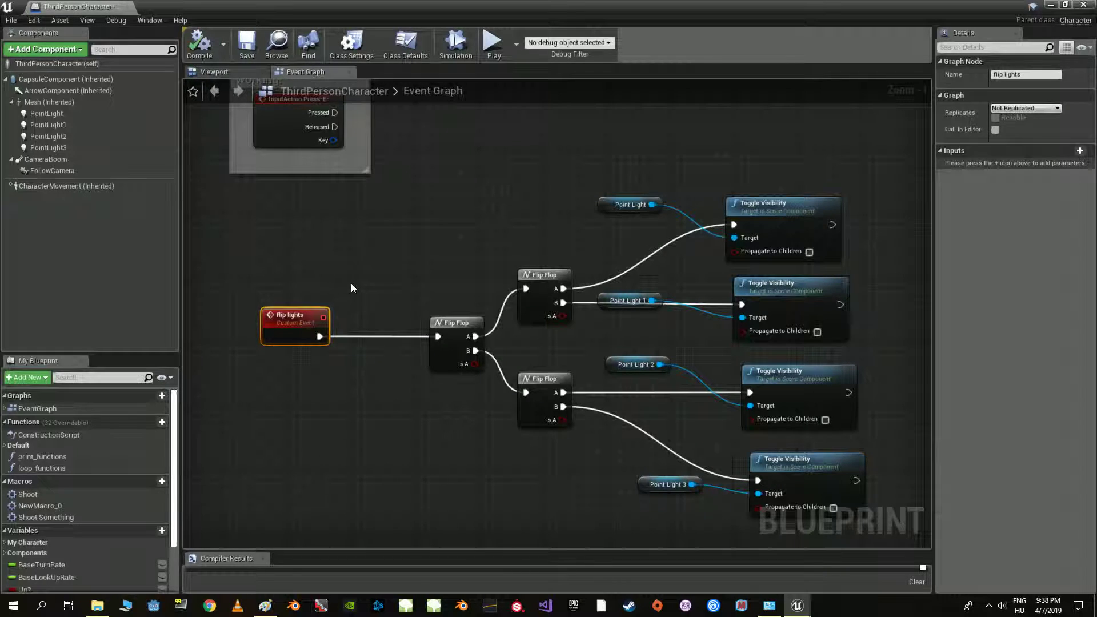
pyautogui.scroll(-1, 366, 288)
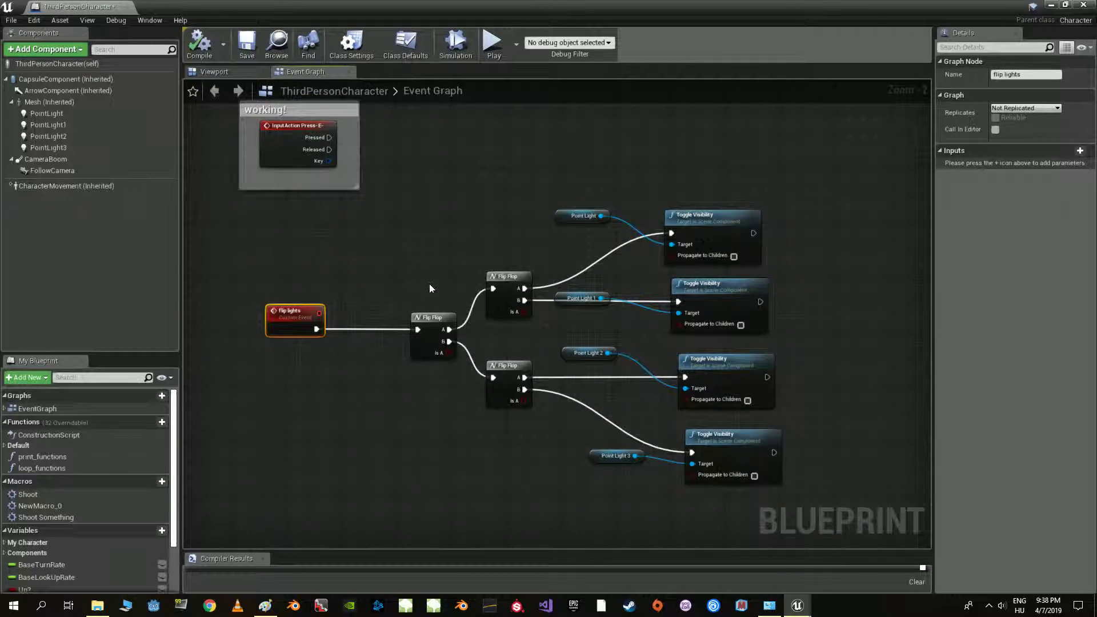
pyautogui.moveTo(430, 288)
pyautogui.mouseDown(button='right')
pyautogui.moveTo(402, 306)
pyautogui.moveTo(499, 332)
pyautogui.moveTo(504, 317)
pyautogui.mouseUp(button='right')
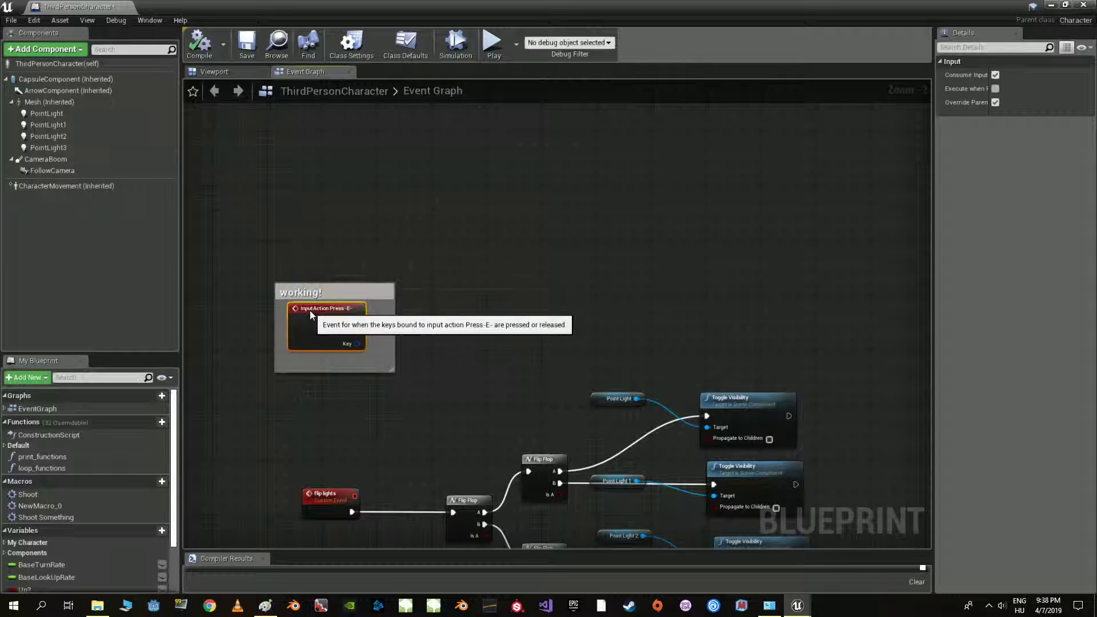
pyautogui.moveTo(341, 293); pyautogui.dragTo(285, 230)
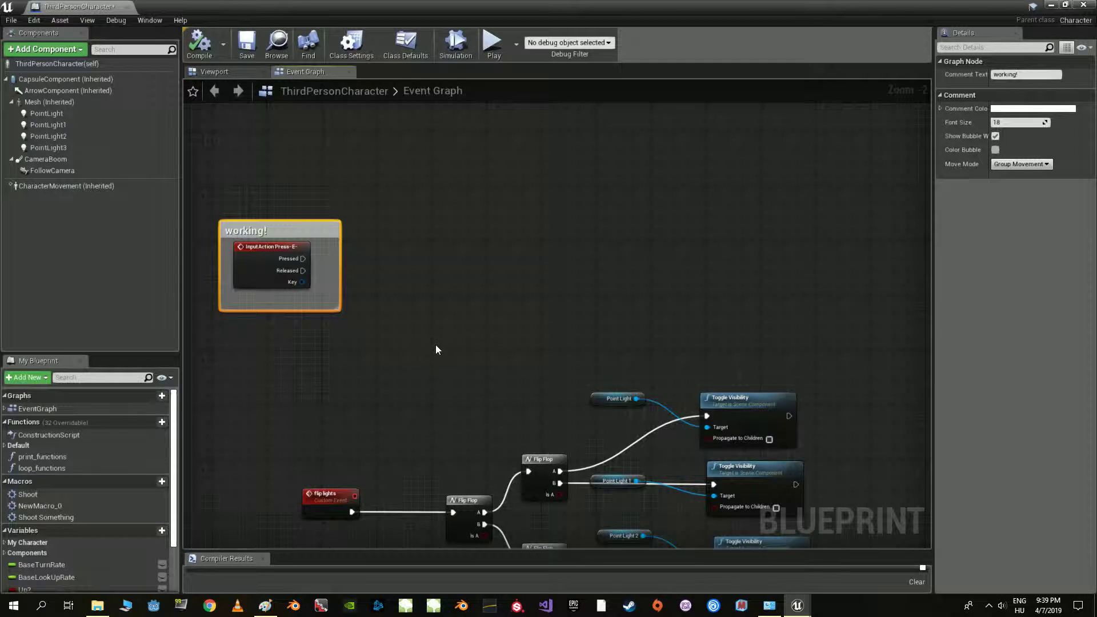
pyautogui.moveTo(435, 349); pyautogui.dragTo(450, 287, button='right')
pyautogui.scroll(2, 450, 287)
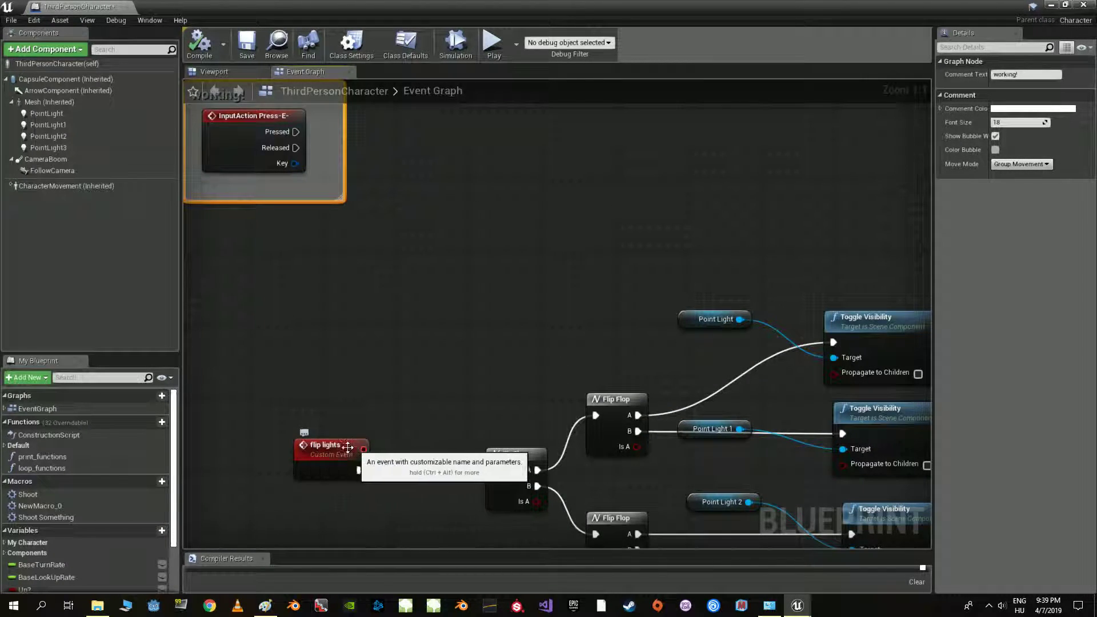
# Step: Add a Flip Lights function call node to the graph
pyautogui.moveTo(348, 448); pyautogui.dragTo(282, 519, button='right')
pyautogui.rightClick(482, 247)
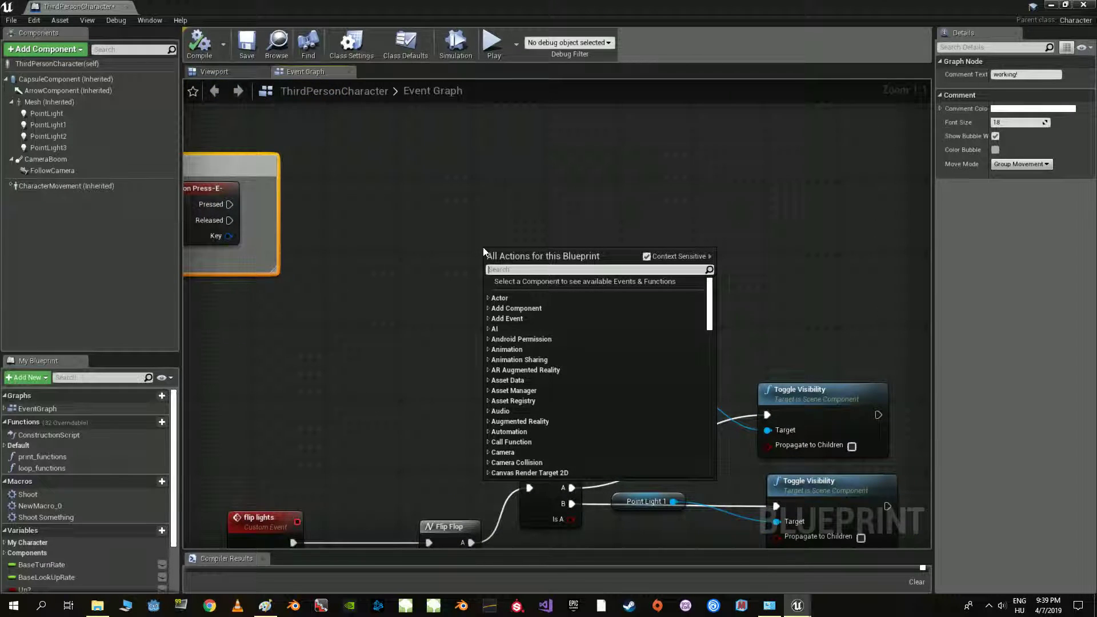
pyautogui.write('flip lig')
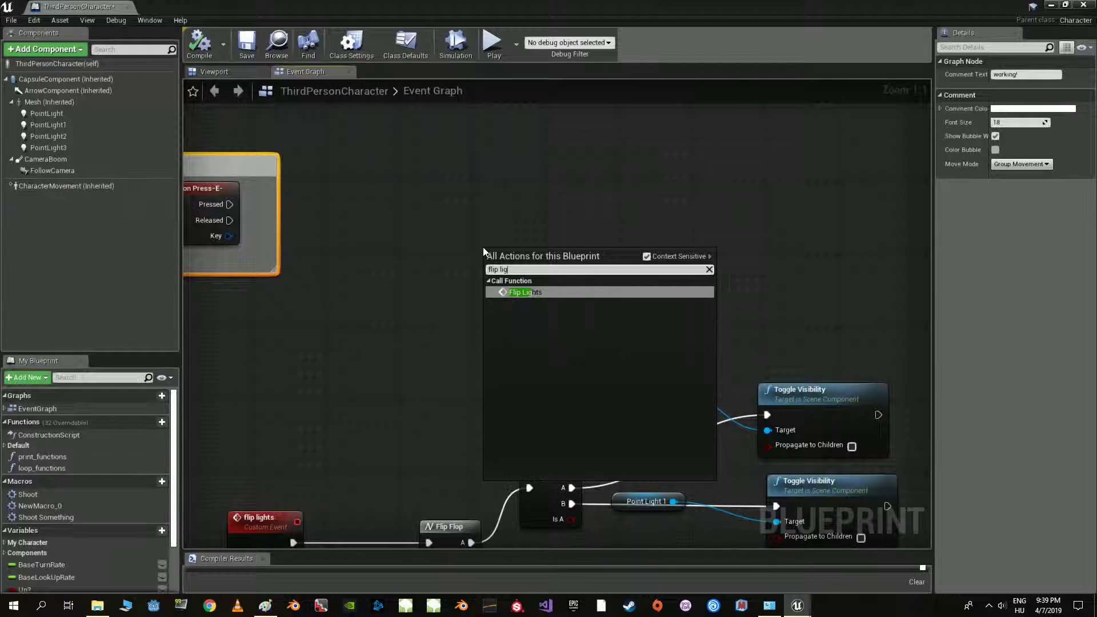
pyautogui.write('ht')
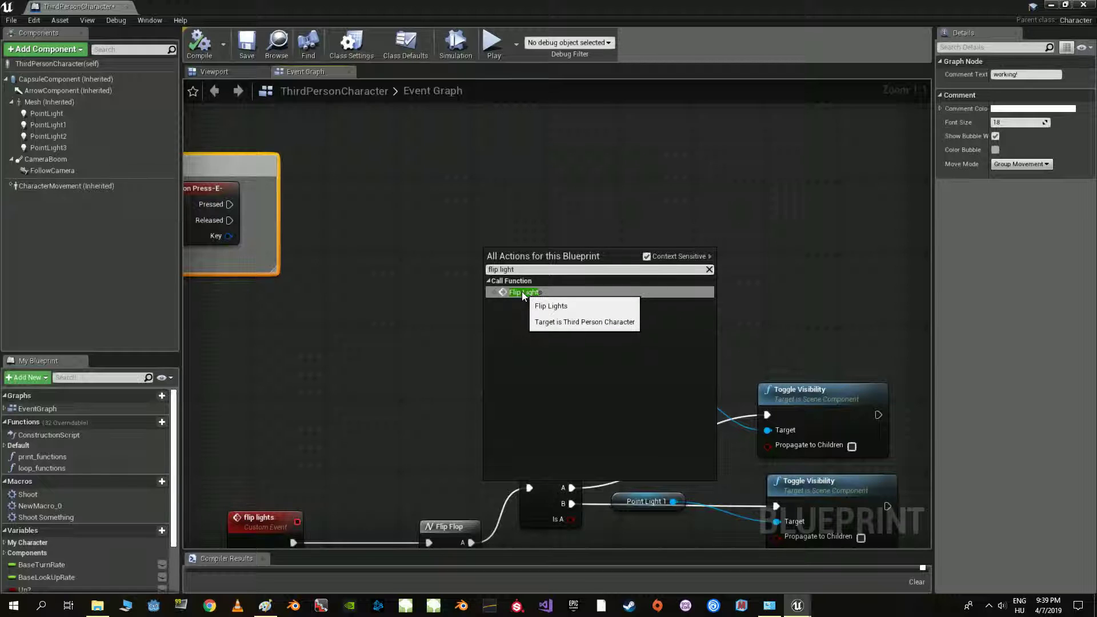
pyautogui.click(522, 291)
pyautogui.moveTo(530, 262); pyautogui.dragTo(464, 306)
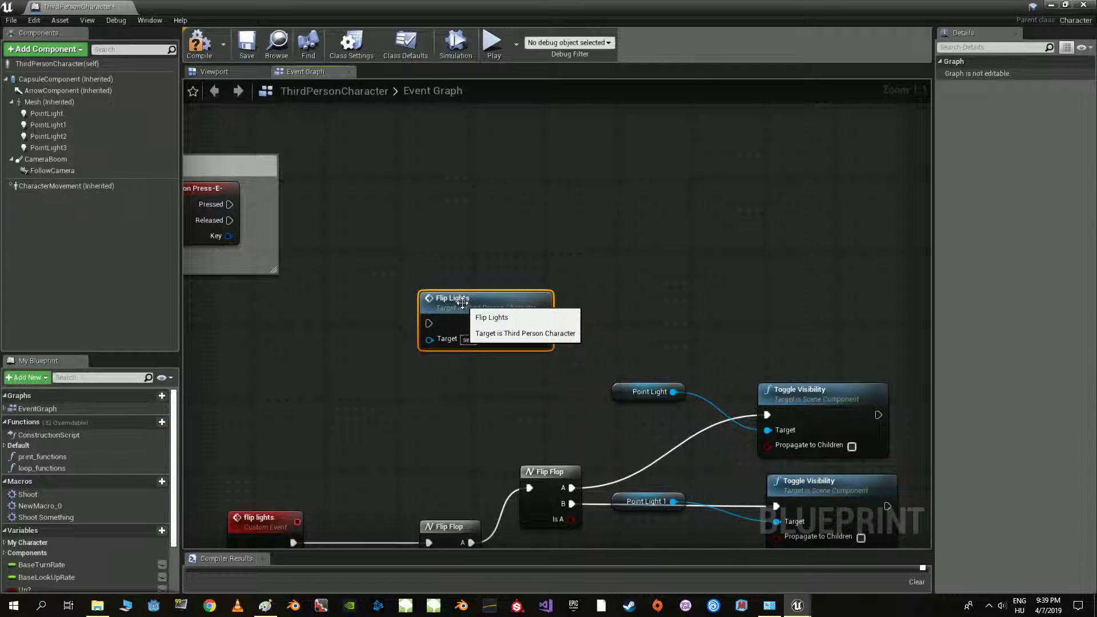
pyautogui.moveTo(471, 271); pyautogui.dragTo(485, 206, button='right')
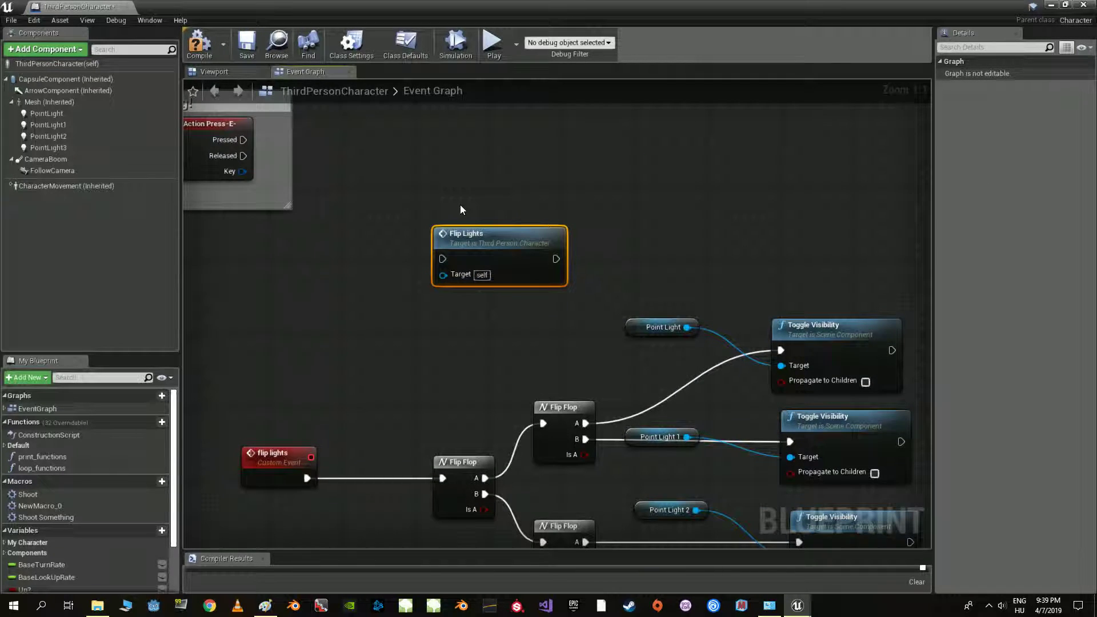
# Step: Wrap the Flip Lights call in a comment titled 'this is the custom event'
pyautogui.write('cth')
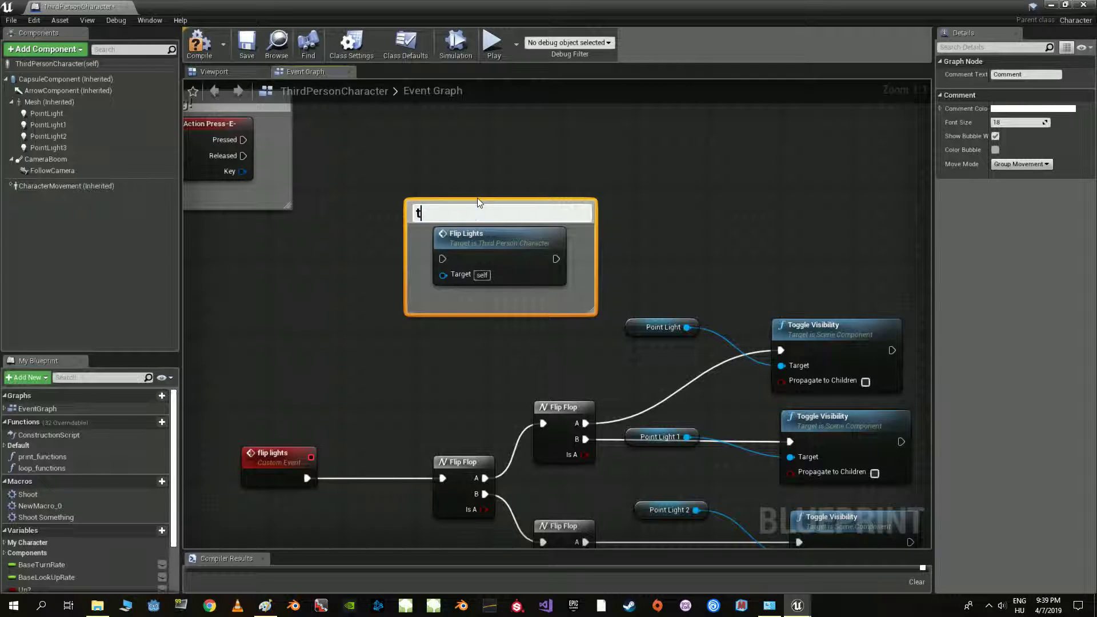
pyautogui.write('is is the c')
pyautogui.write('ustom e')
pyautogui.write('vent')
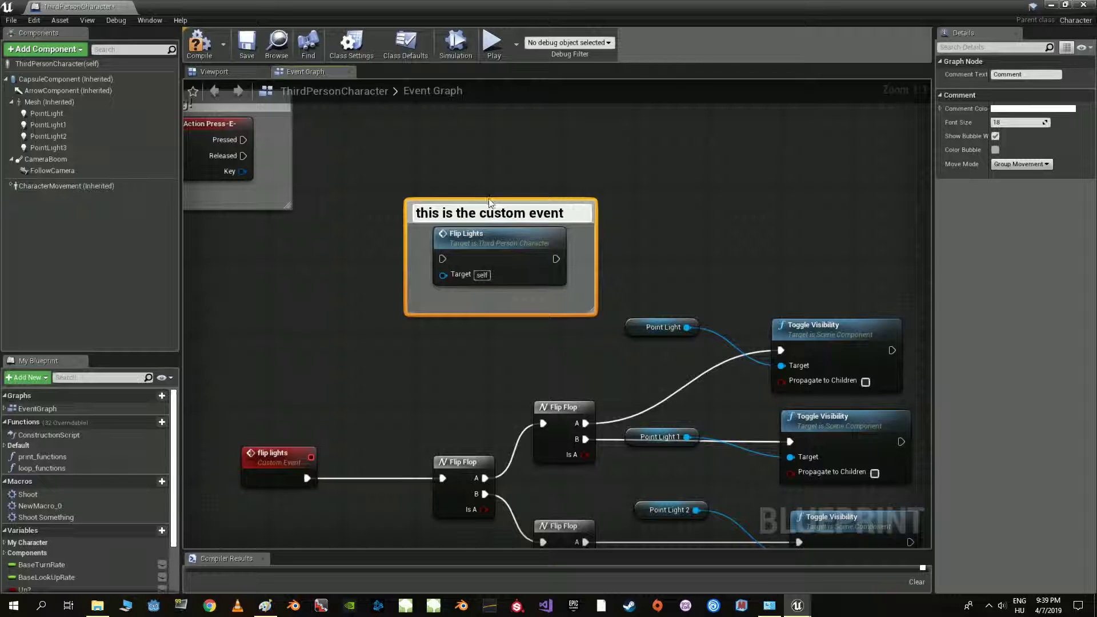
pyautogui.press('Return')
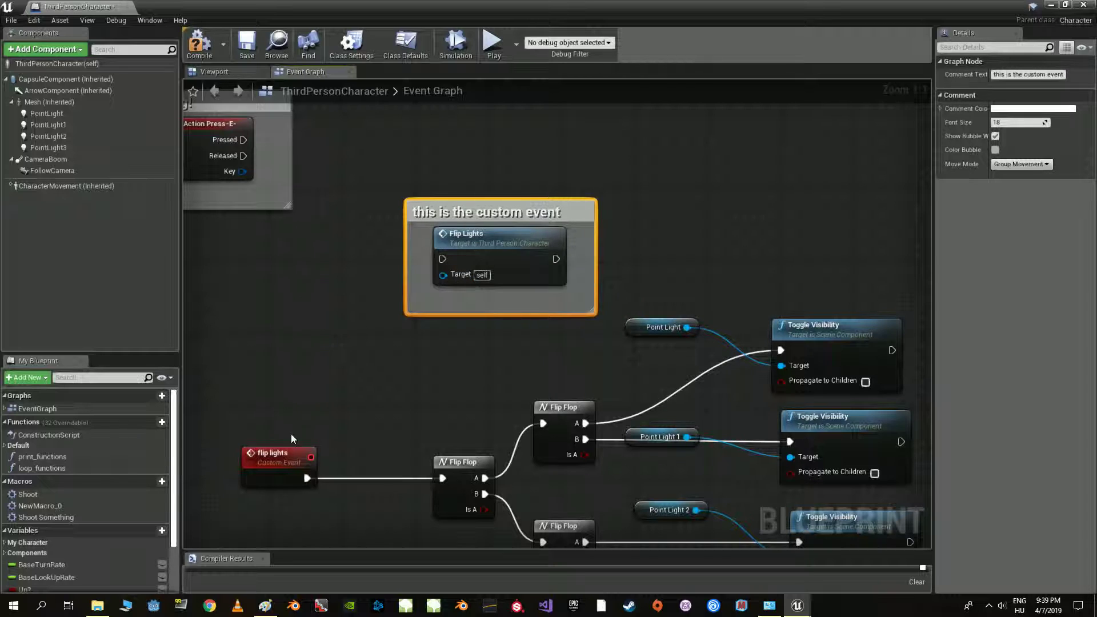
pyautogui.moveTo(277, 455)
pyautogui.mouseDown()
pyautogui.moveTo(277, 446)
pyautogui.moveTo(302, 456)
pyautogui.mouseUp()
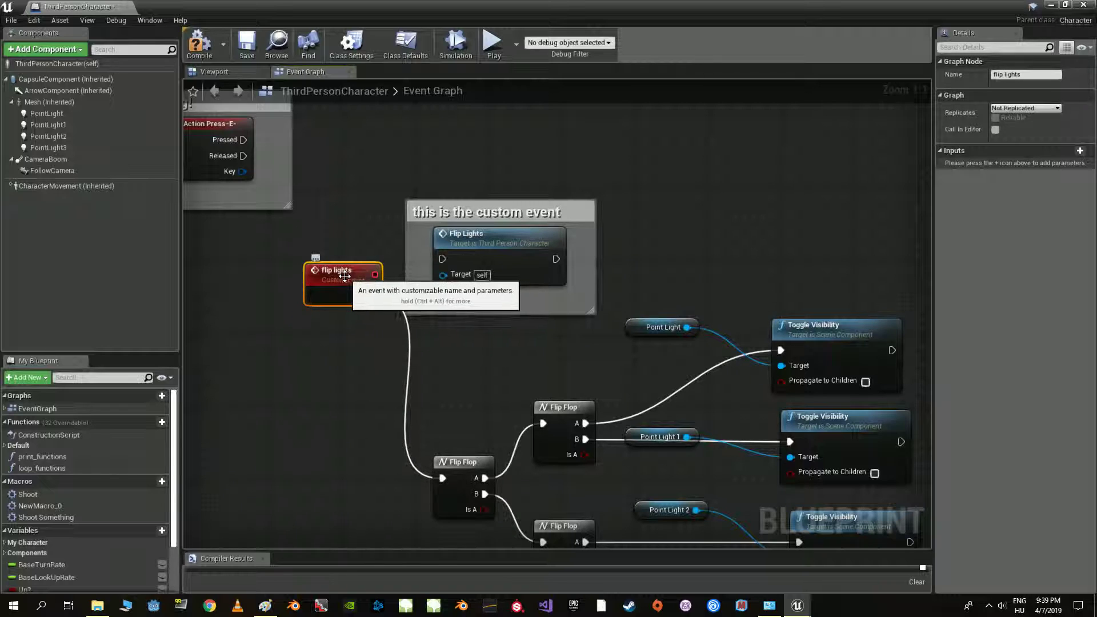
pyautogui.moveTo(300, 454); pyautogui.dragTo(300, 353, button='right')
# Step: Rename the comment to 'this both same!'
pyautogui.scroll(-1, 309, 242)
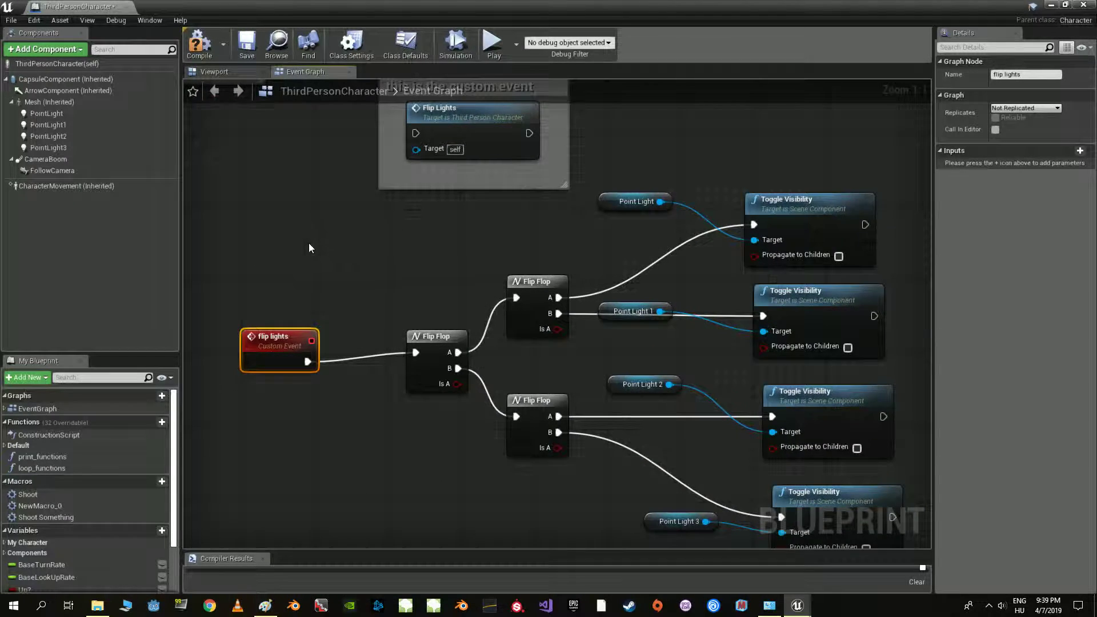
pyautogui.moveTo(308, 242); pyautogui.dragTo(310, 218, button='right')
pyautogui.moveTo(310, 224); pyautogui.dragTo(839, 496)
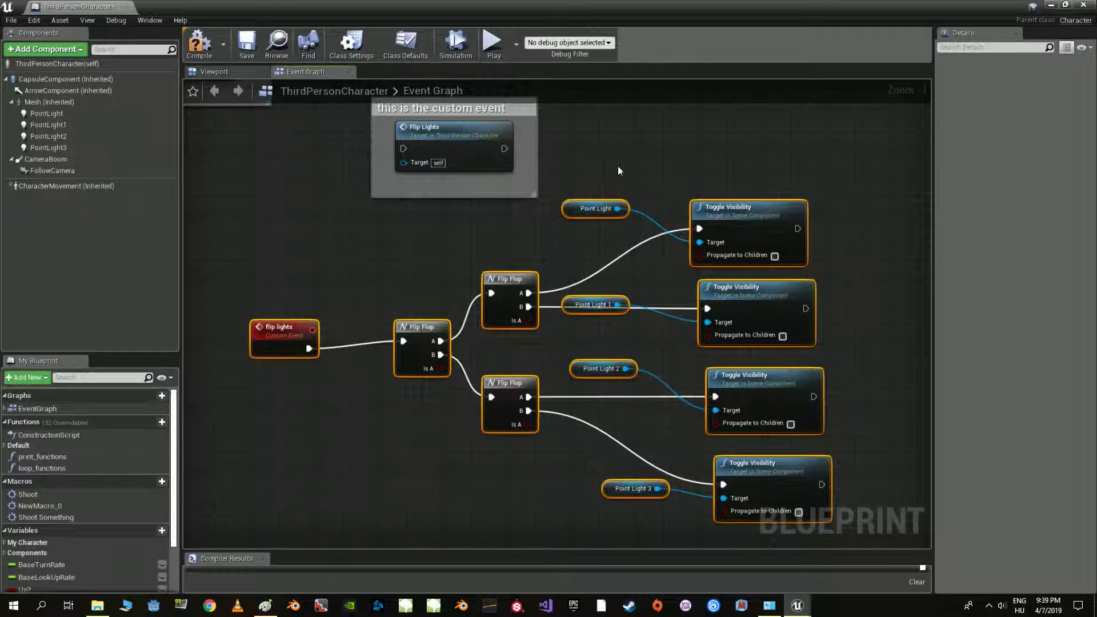
pyautogui.moveTo(618, 166)
pyautogui.mouseDown(button='right')
pyautogui.moveTo(594, 198)
pyautogui.moveTo(595, 277)
pyautogui.mouseUp(button='right')
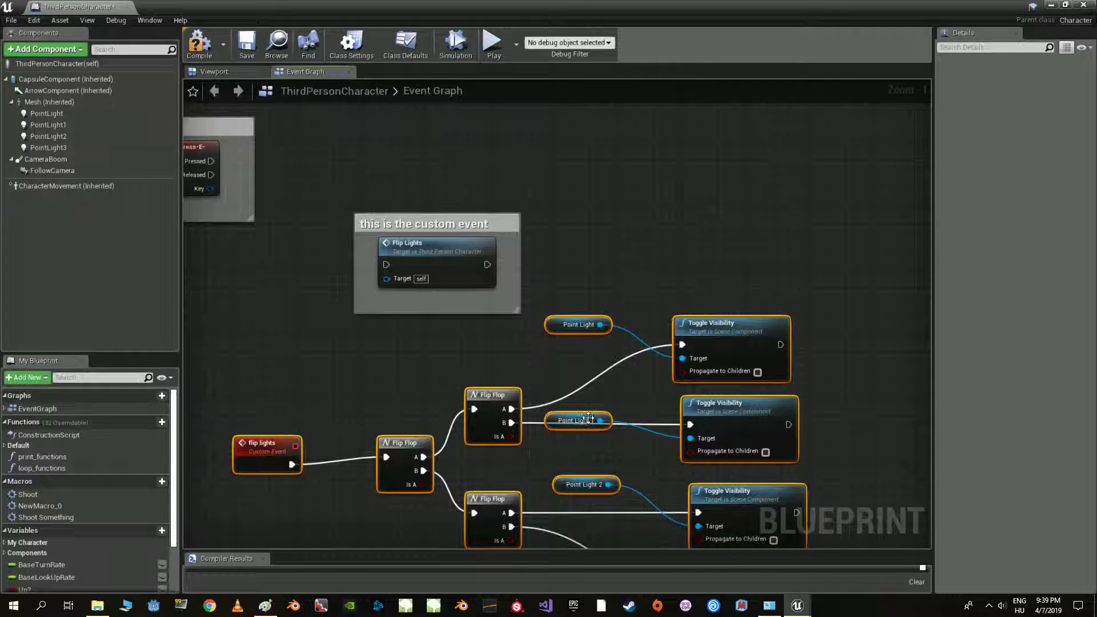
pyautogui.doubleClick(427, 225)
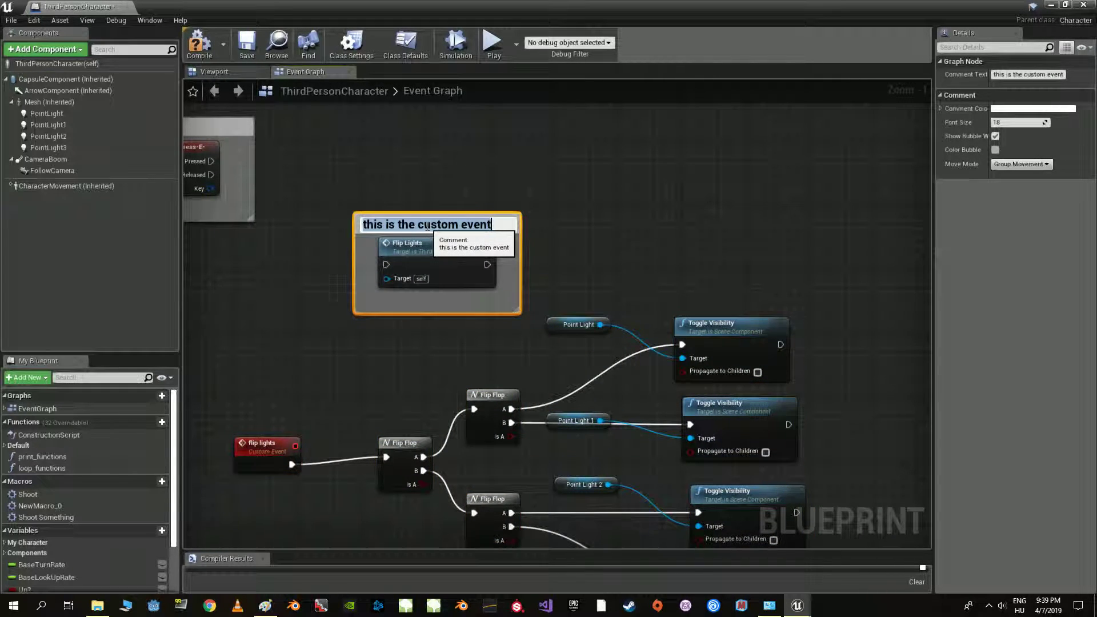
pyautogui.write('ez')
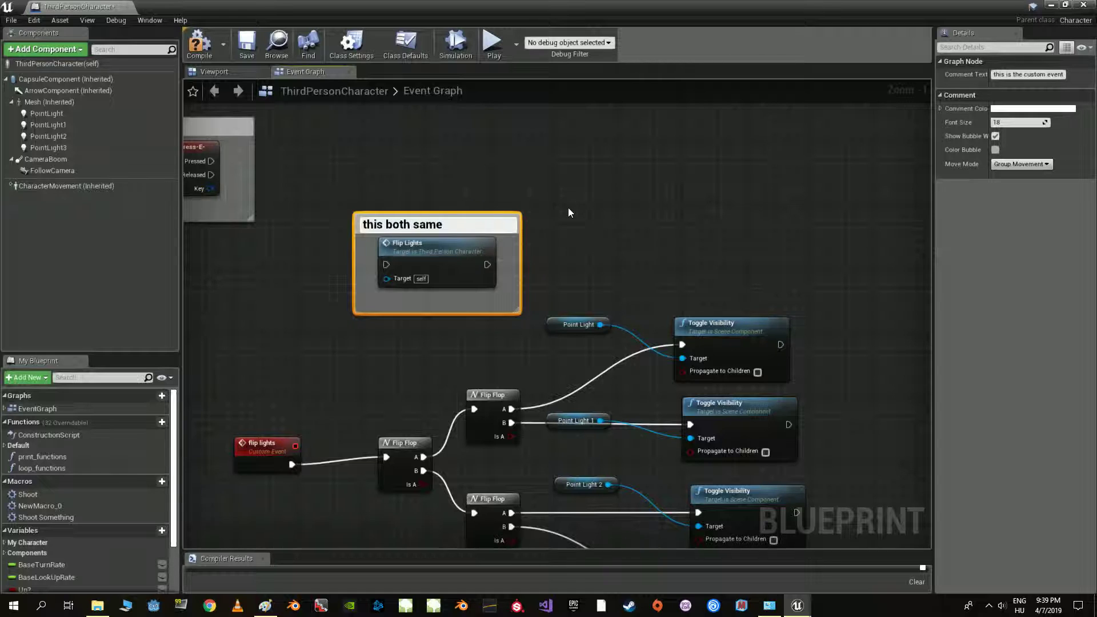
pyautogui.write('!')
pyautogui.moveTo(306, 475); pyautogui.dragTo(320, 357, button='right')
# Step: Move the flip lights event up-left, unwired from the first Flip Flop
pyautogui.moveTo(455, 261); pyautogui.dragTo(605, 211, button='right')
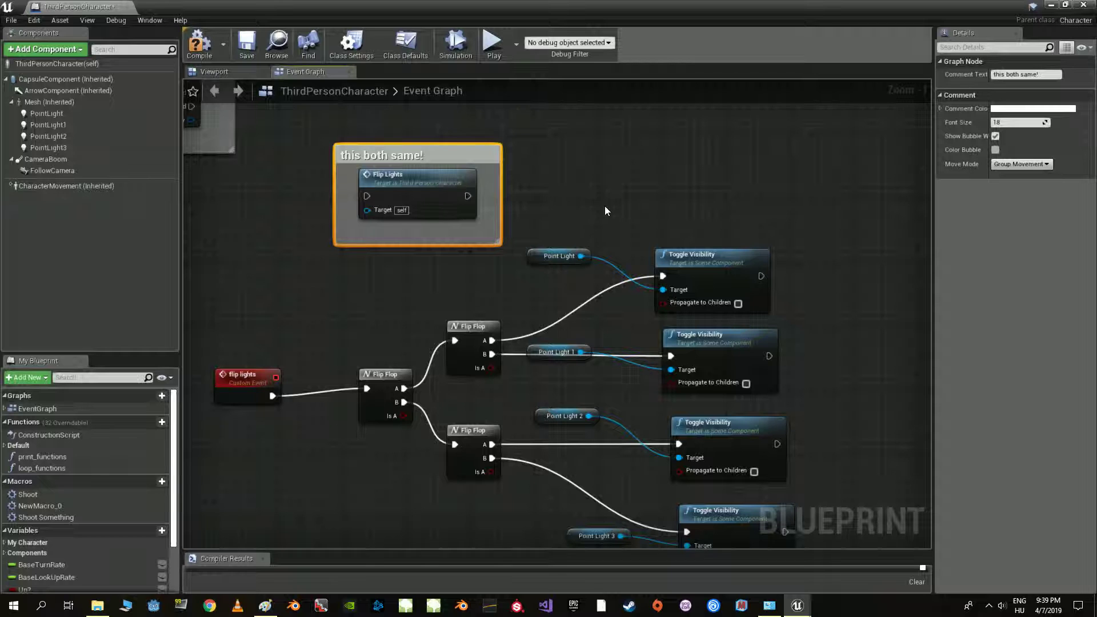
pyautogui.moveTo(425, 345)
pyautogui.mouseDown(button='right')
pyautogui.moveTo(492, 257)
pyautogui.moveTo(519, 259)
pyautogui.mouseUp(button='right')
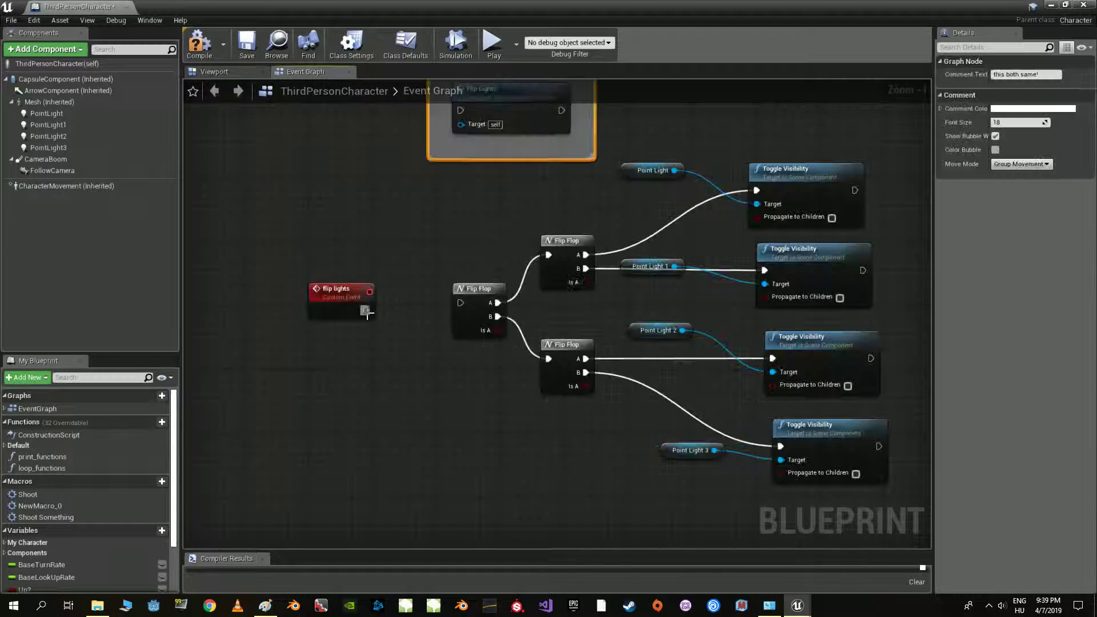
pyautogui.moveTo(344, 294); pyautogui.dragTo(312, 222)
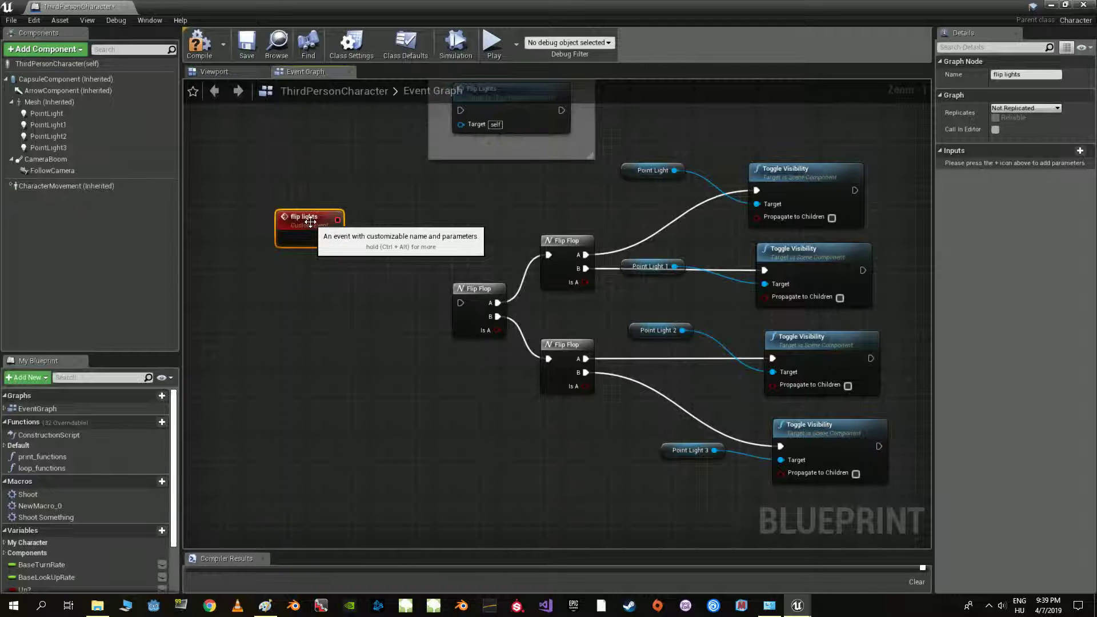
# Step: Drive the first Flip Flop from a new Event Tick node and compile the blueprint
pyautogui.rightClick(333, 312)
pyautogui.write('tick')
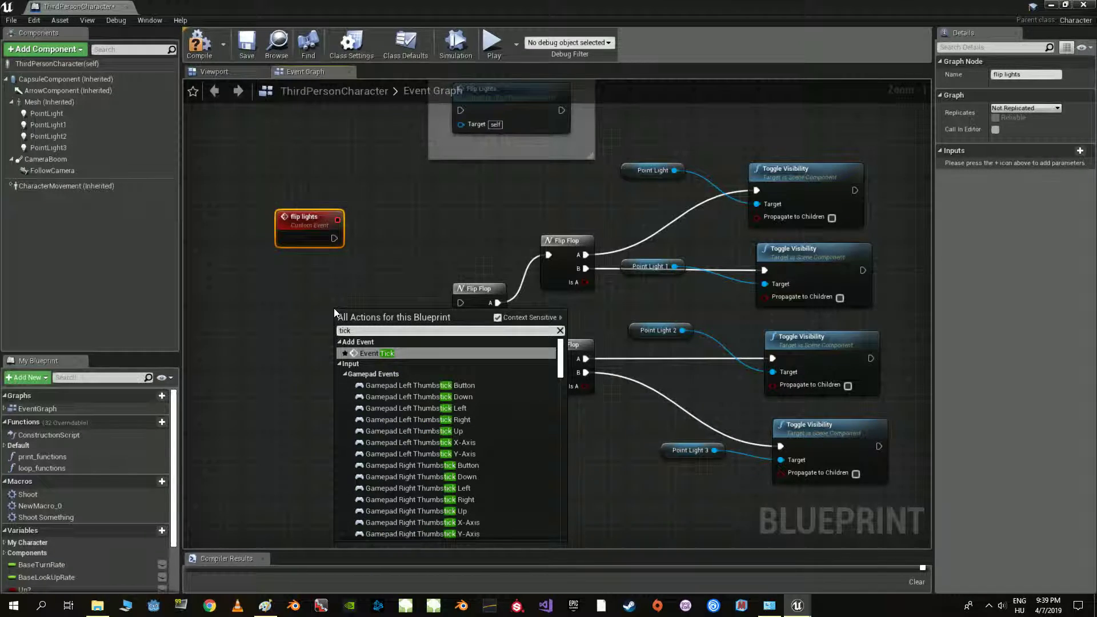
pyautogui.click(365, 353)
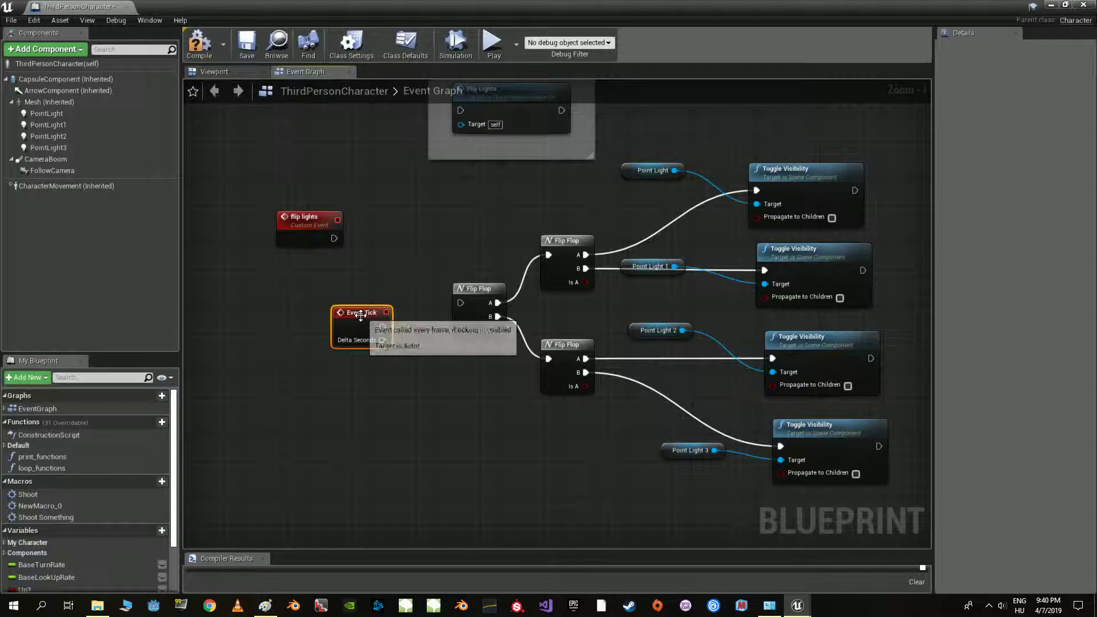
pyautogui.moveTo(360, 315)
pyautogui.mouseDown()
pyautogui.moveTo(344, 293)
pyautogui.moveTo(459, 303)
pyautogui.mouseUp()
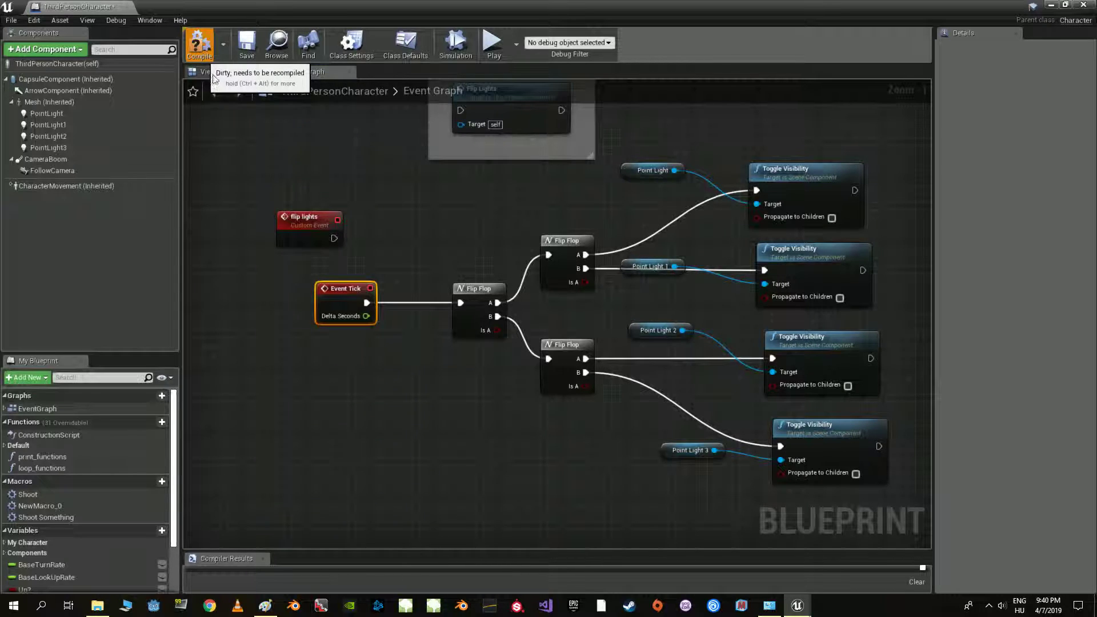
pyautogui.click(200, 43)
# Step: Play-test the level, walking forward to watch the lights flicker, then stop
pyautogui.click(1051, 7)
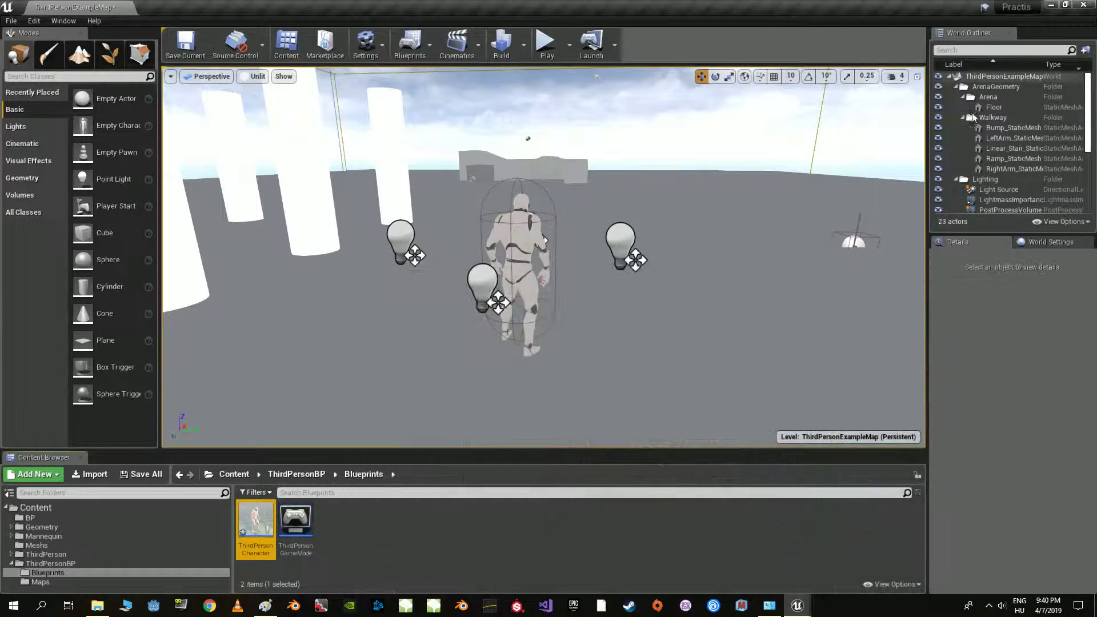
pyautogui.click(544, 43)
pyautogui.press('w')
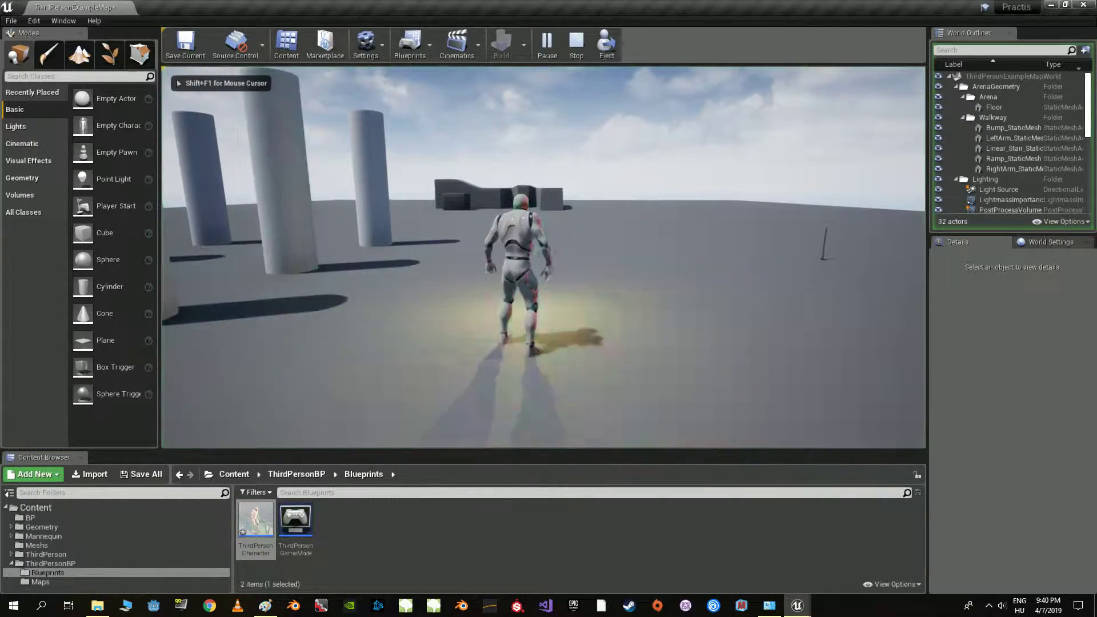
pyautogui.press('Escape')
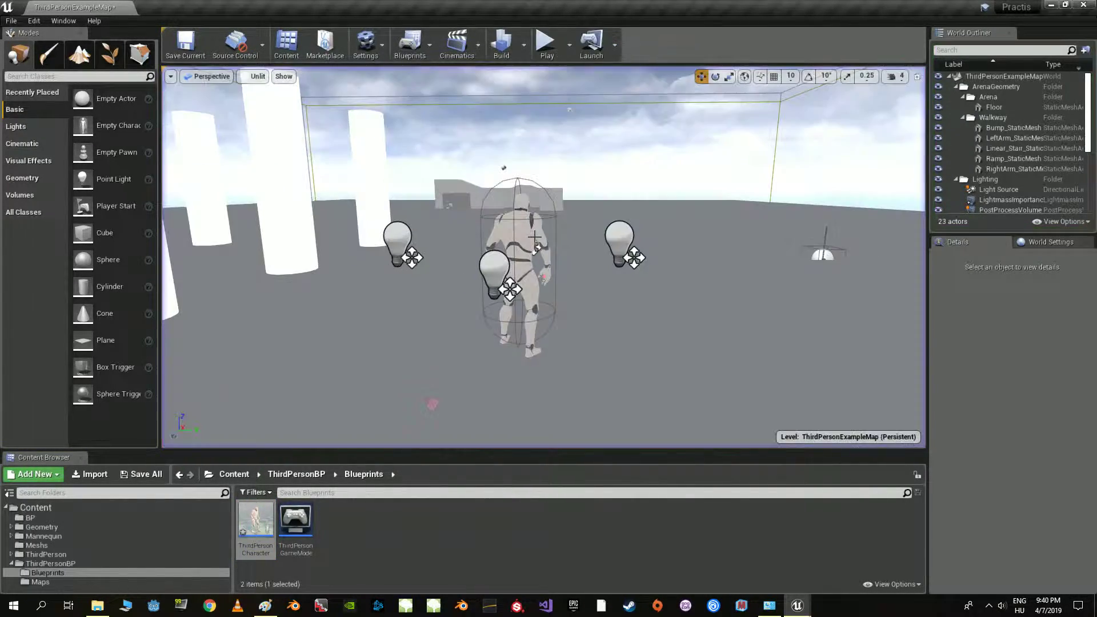
# Step: Return to the ThirdPersonCharacter blueprint and move Event Tick further left
pyautogui.moveTo(802, 608)
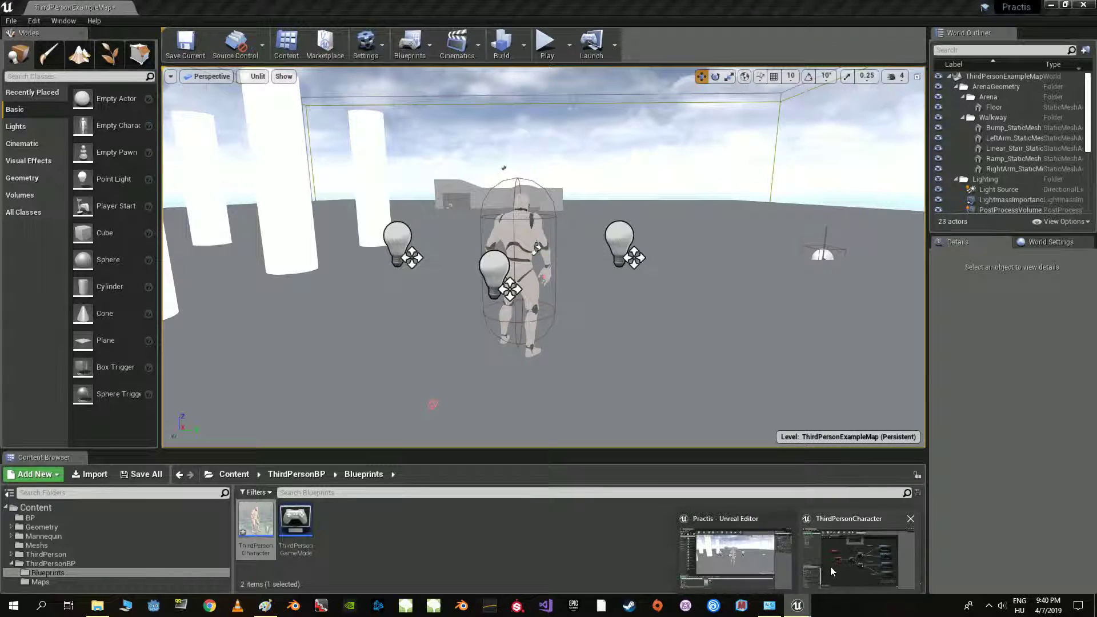
pyautogui.click(780, 524)
pyautogui.moveTo(337, 289); pyautogui.dragTo(272, 295)
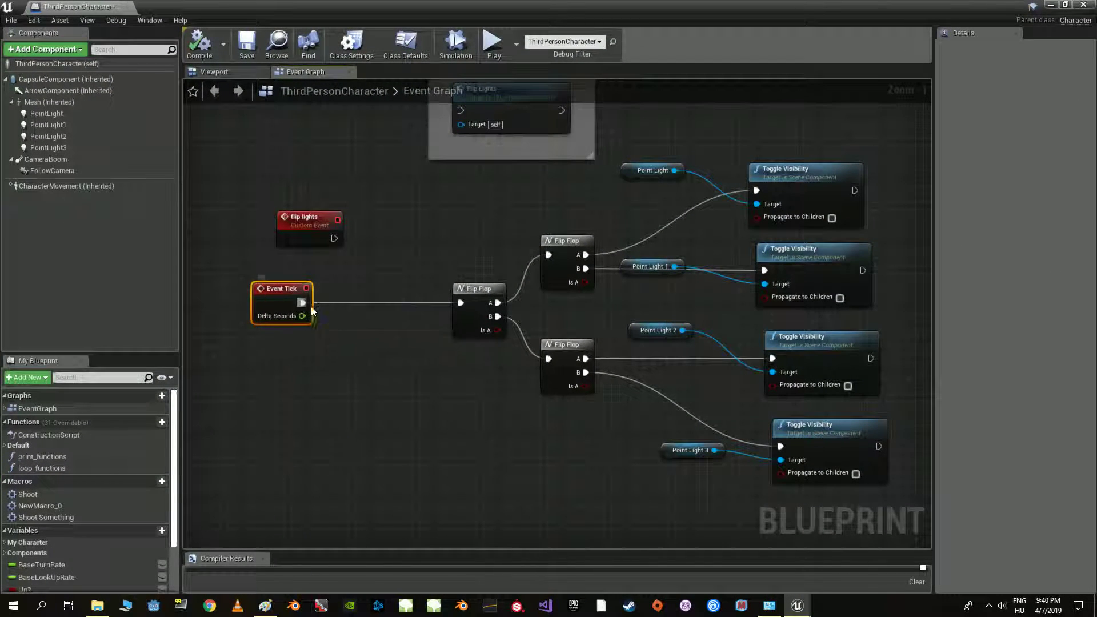
# Step: Insert a Delay node between Event Tick and the first Flip Flop
pyautogui.click(359, 287)
pyautogui.moveTo(303, 303)
pyautogui.mouseDown()
pyautogui.moveTo(368, 307)
pyautogui.moveTo(358, 283)
pyautogui.moveTo(461, 303)
pyautogui.moveTo(428, 298)
pyautogui.mouseUp()
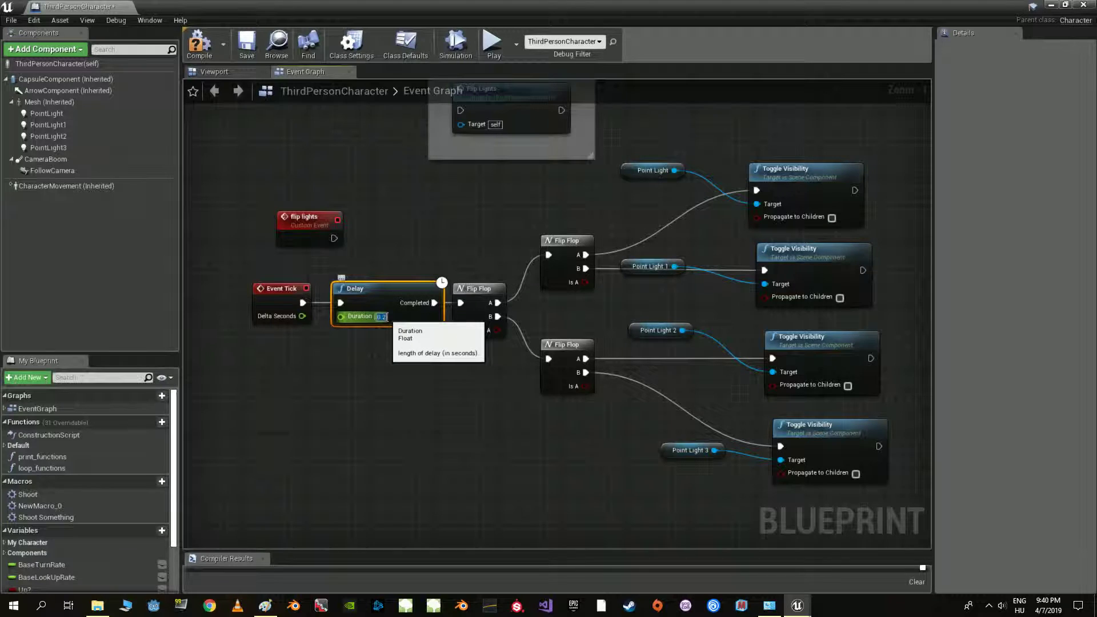
pyautogui.write('5')
pyautogui.press('Return')
# Step: Set the Delay duration to 0.5 and compile the blueprint
pyautogui.write('0.5')
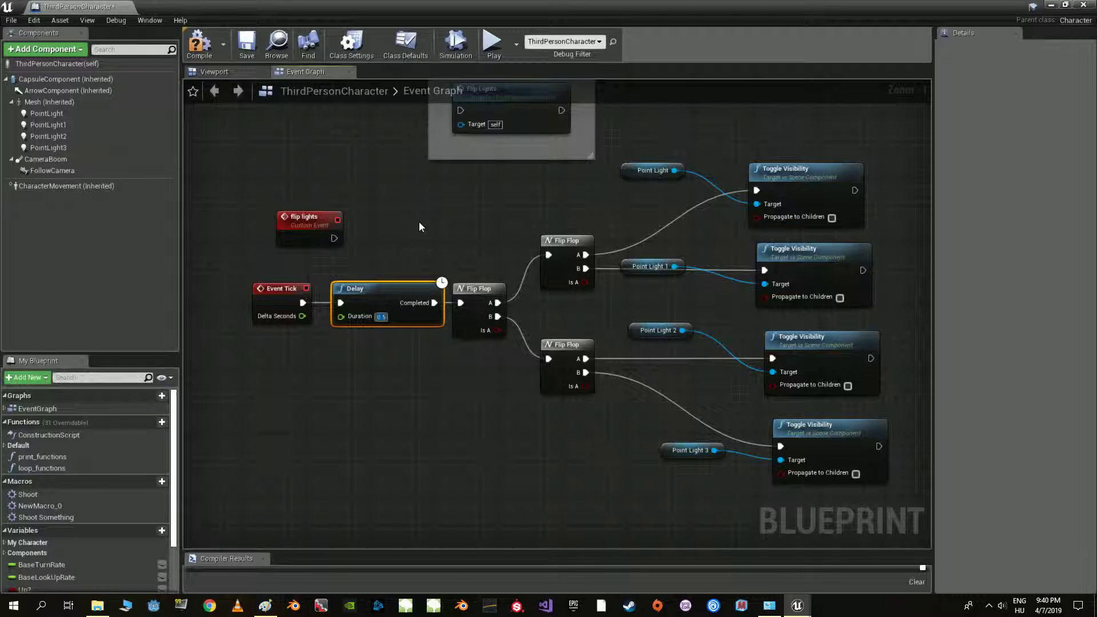
pyautogui.click(200, 42)
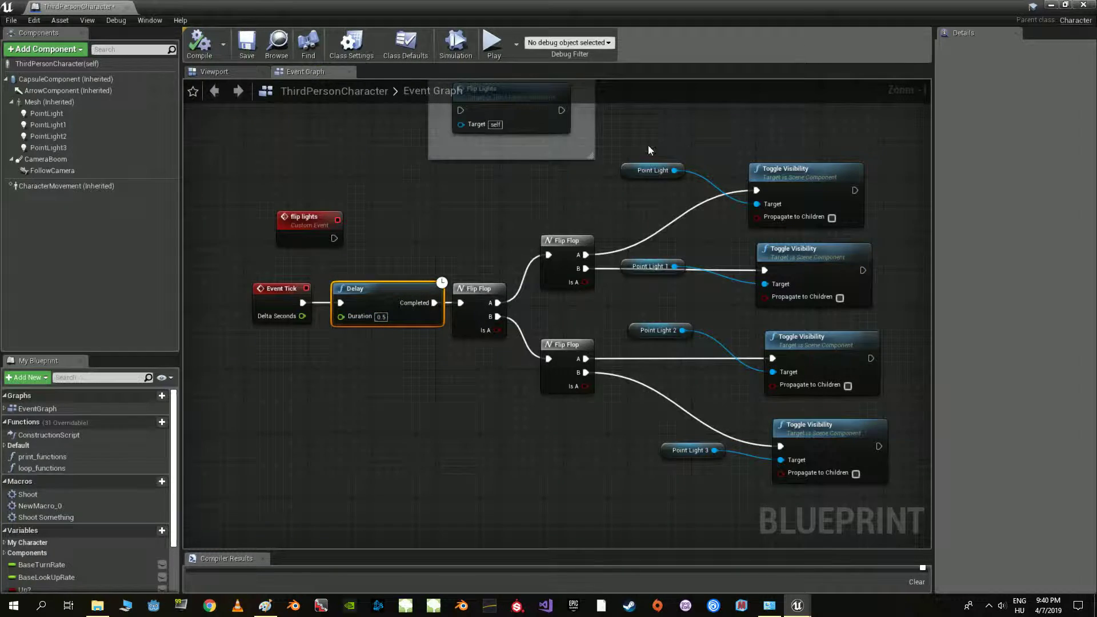
pyautogui.click(1061, 8)
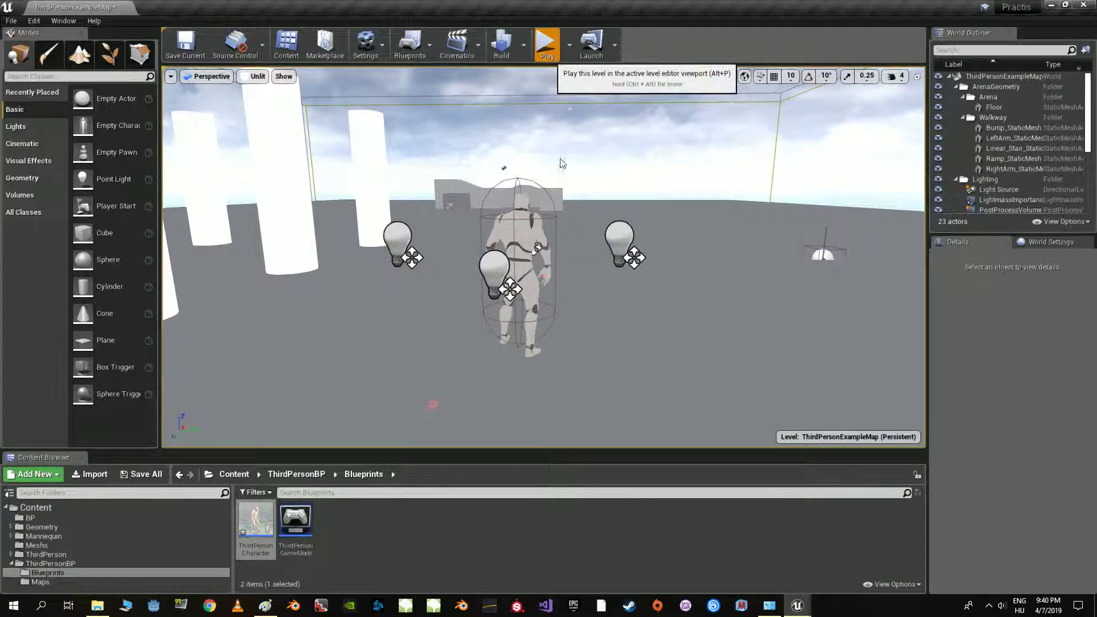
# Step: Play-test the coloured lights with the 0.5-second delay, then return to the ThirdPersonCharacter graph
pyautogui.click(557, 45)
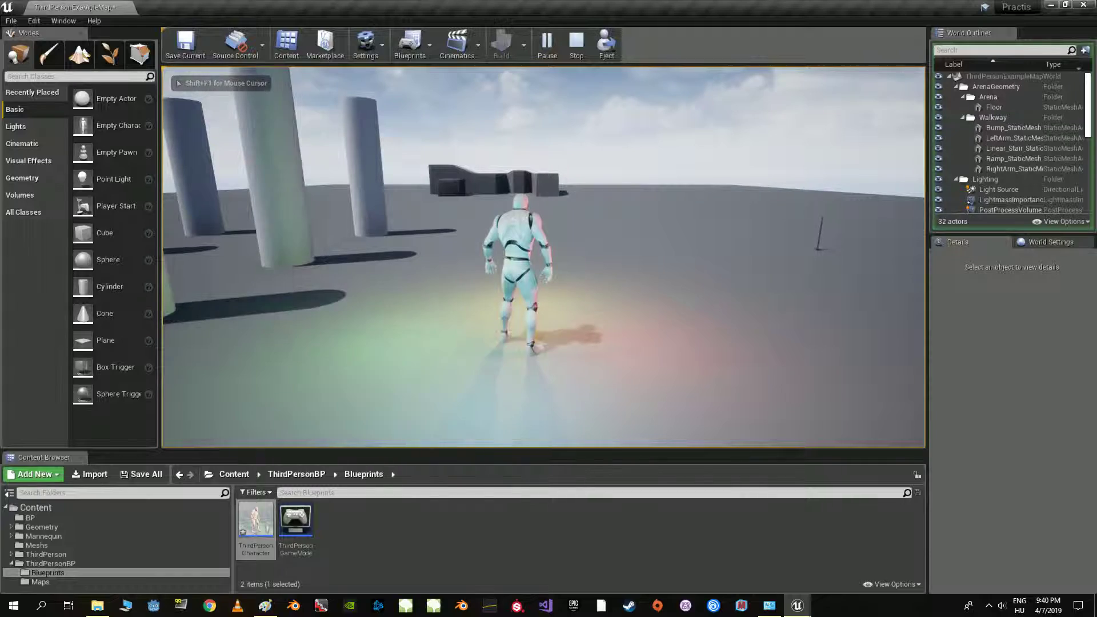
pyautogui.press('Escape')
pyautogui.moveTo(797, 605)
pyautogui.click(829, 559)
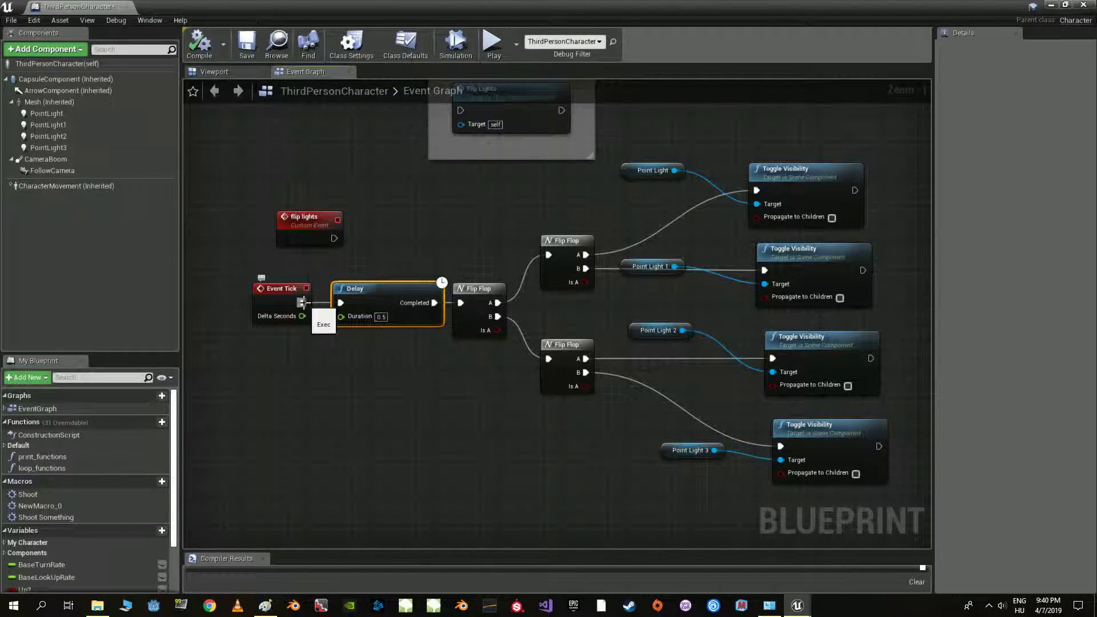
# Step: Move Event Tick beside the comment box, place flip lights before Delay, and wire Event Tick to Flip Lights
pyautogui.moveTo(389, 266); pyautogui.dragTo(293, 341, button='right')
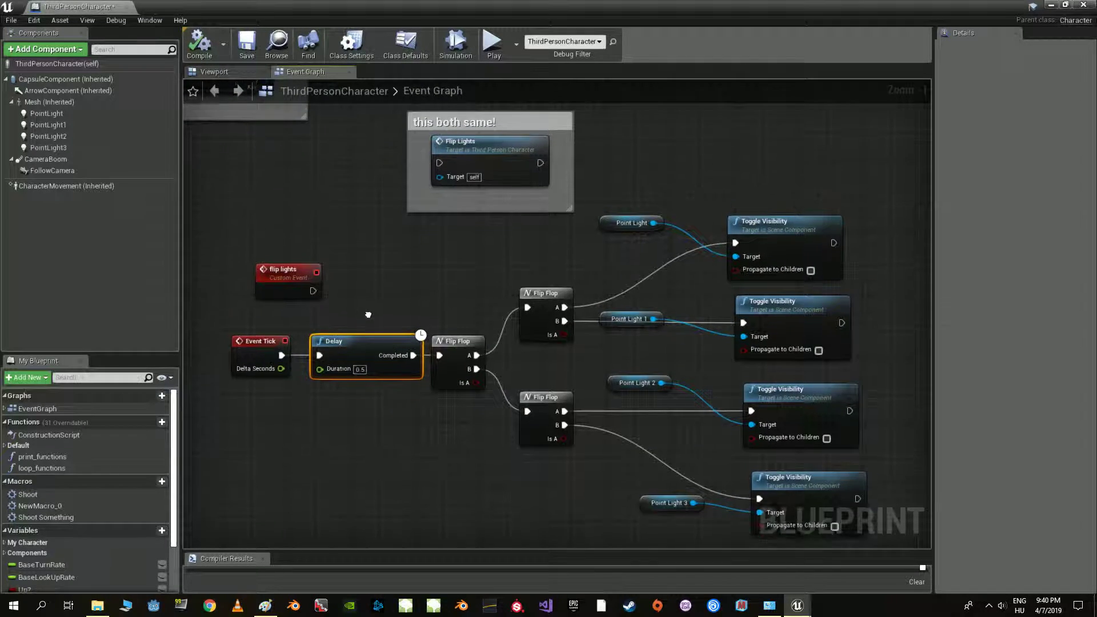
pyautogui.moveTo(292, 342); pyautogui.dragTo(348, 158)
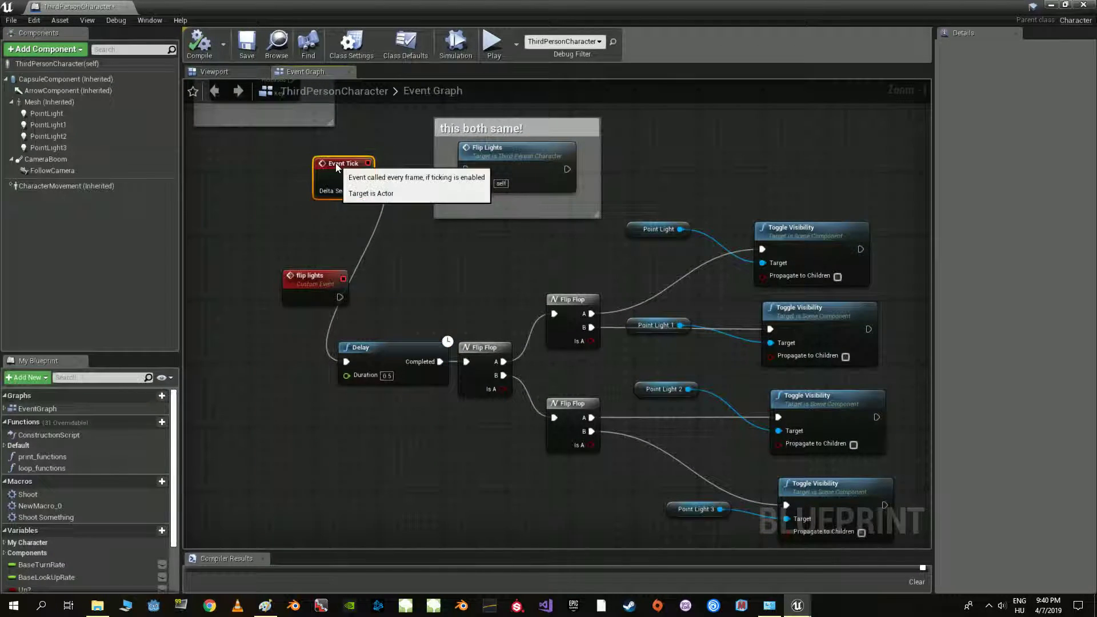
pyautogui.moveTo(319, 299)
pyautogui.mouseDown()
pyautogui.moveTo(253, 363)
pyautogui.moveTo(274, 360)
pyautogui.mouseUp()
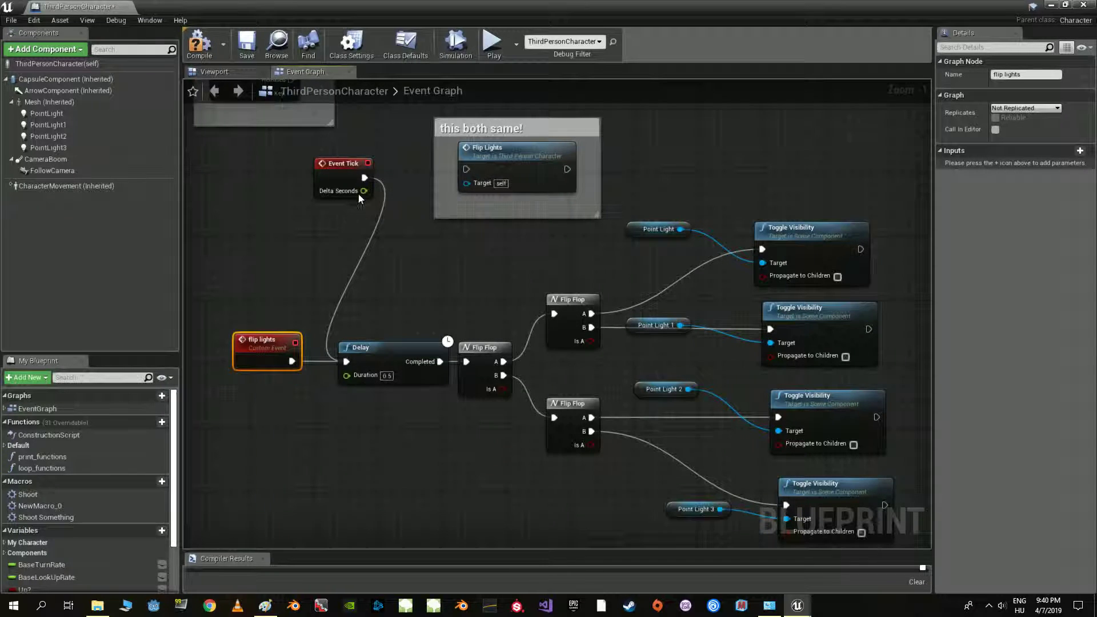
pyautogui.moveTo(364, 178)
pyautogui.mouseDown()
pyautogui.moveTo(447, 182)
pyautogui.moveTo(466, 169)
pyautogui.mouseUp()
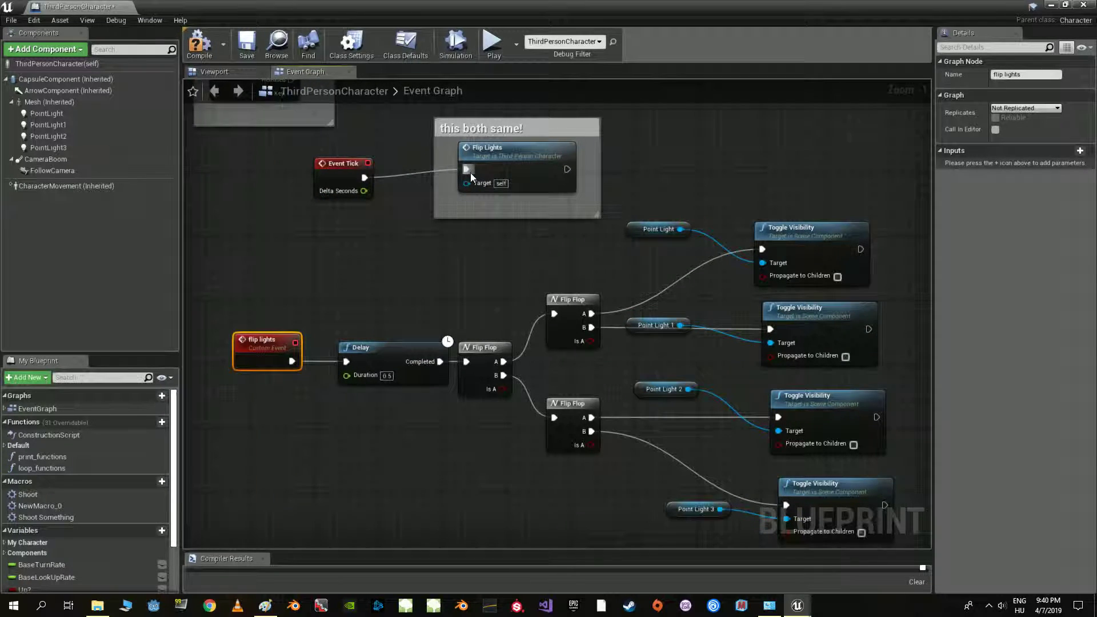
pyautogui.moveTo(454, 225); pyautogui.dragTo(424, 266, button='right')
pyautogui.click(312, 210)
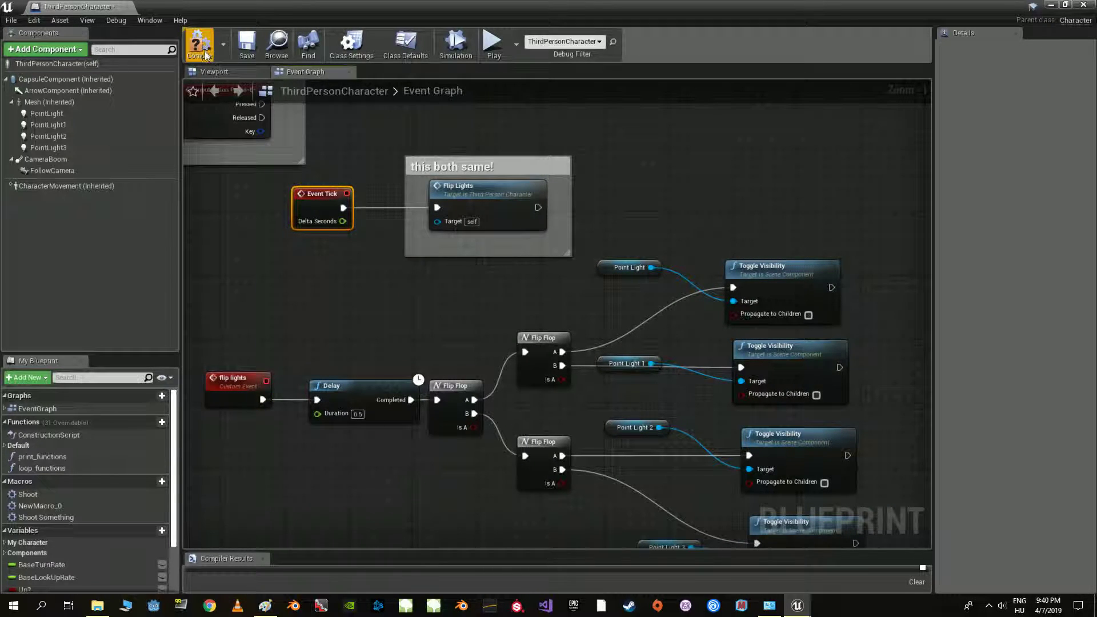
# Step: Play-test the changing lights again, then return to the blueprint and select the Flip Lights comment
pyautogui.click(1050, 4)
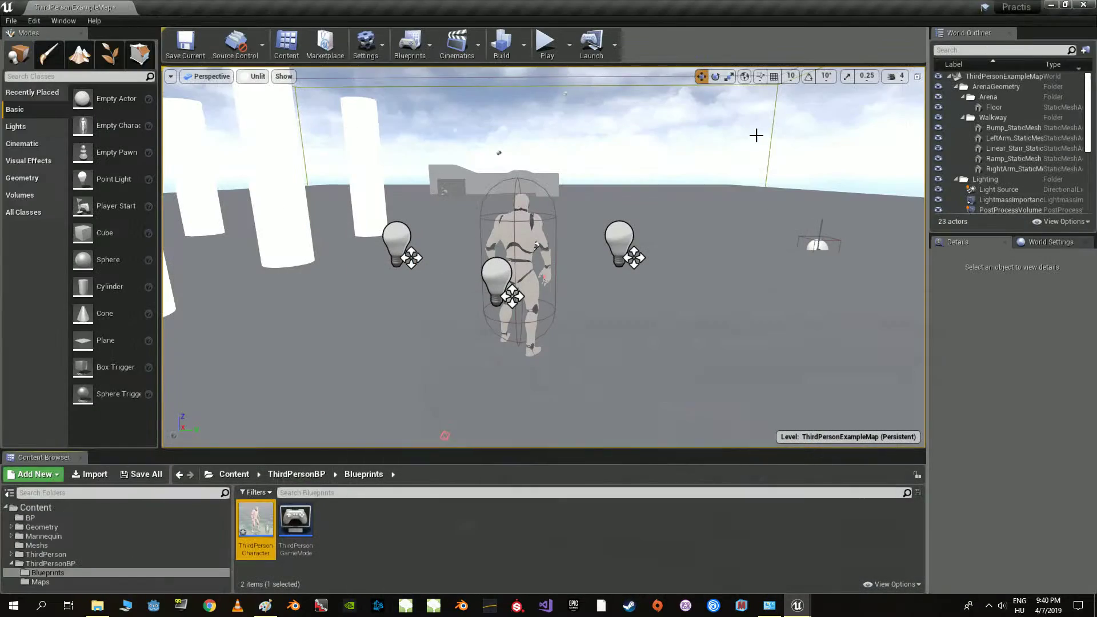
pyautogui.click(545, 56)
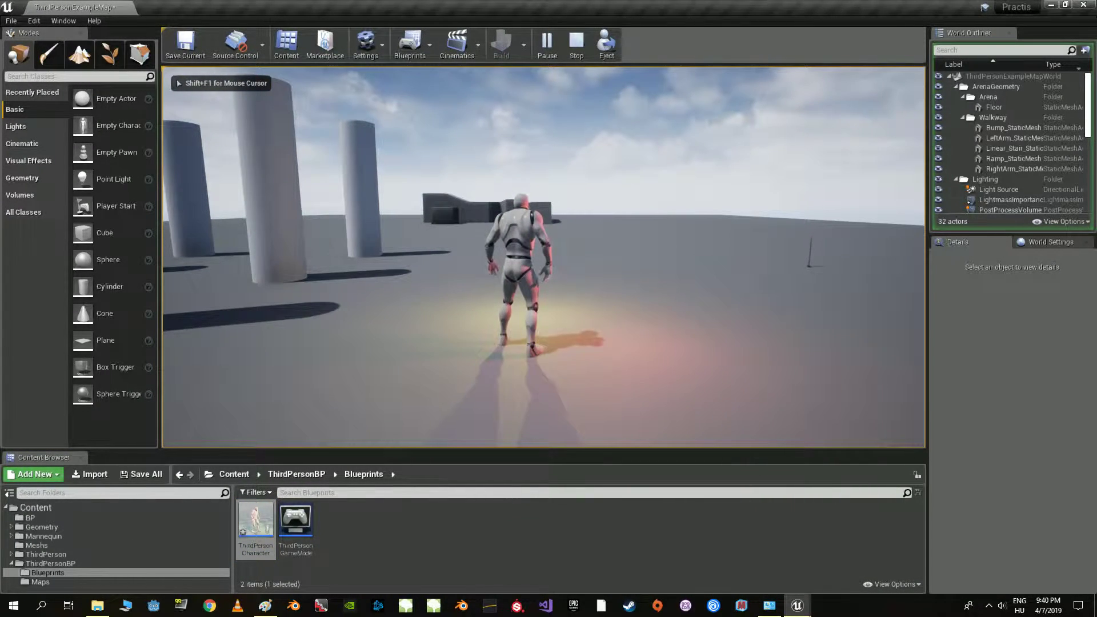
pyautogui.press('Escape')
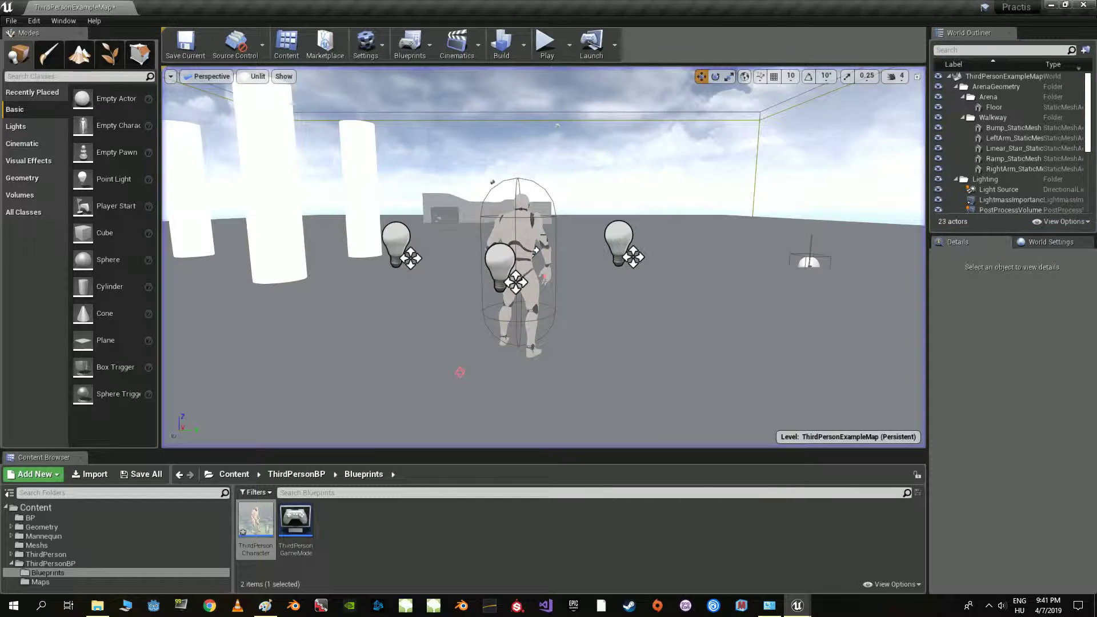
pyautogui.moveTo(796, 605)
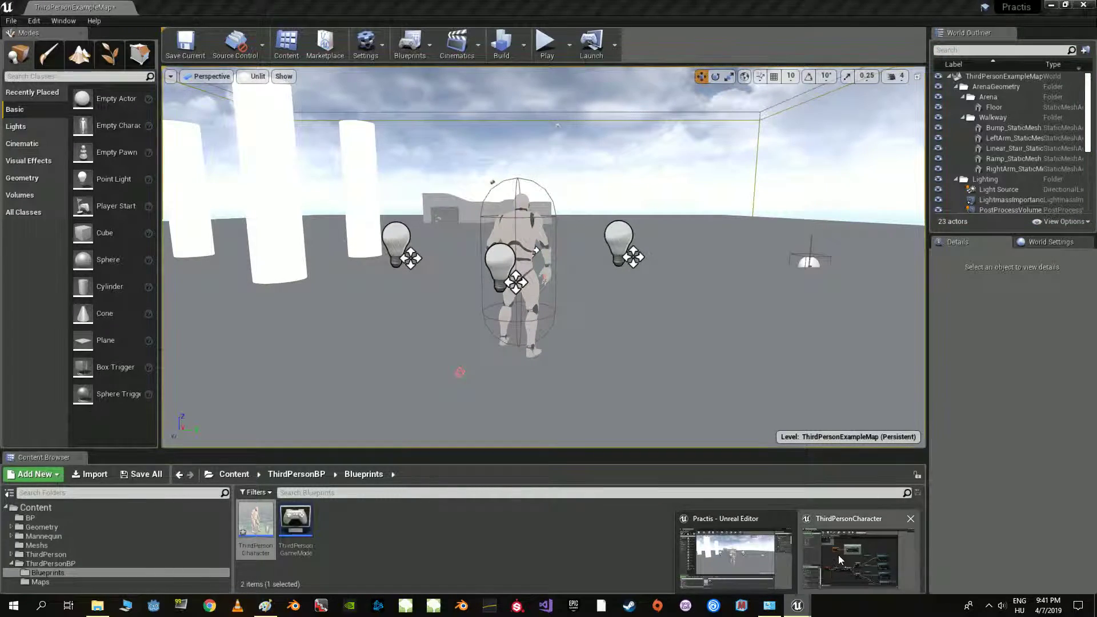
pyautogui.click(857, 556)
pyautogui.click(479, 166)
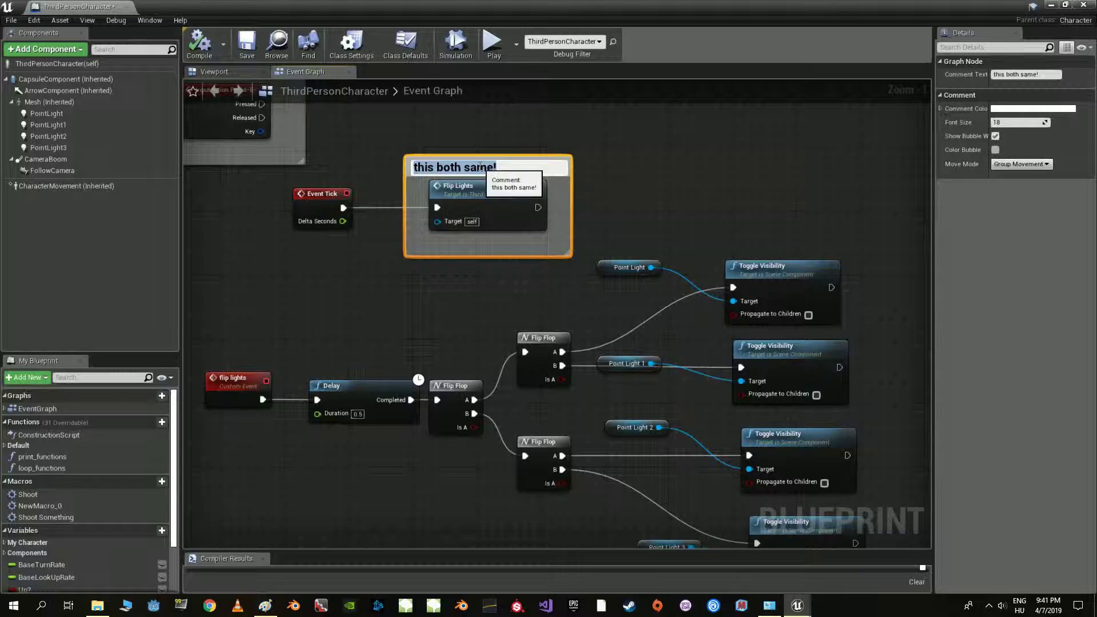
# Step: Title the comment 'look? same!' and select the flip lights node chain
pyautogui.write('look?')
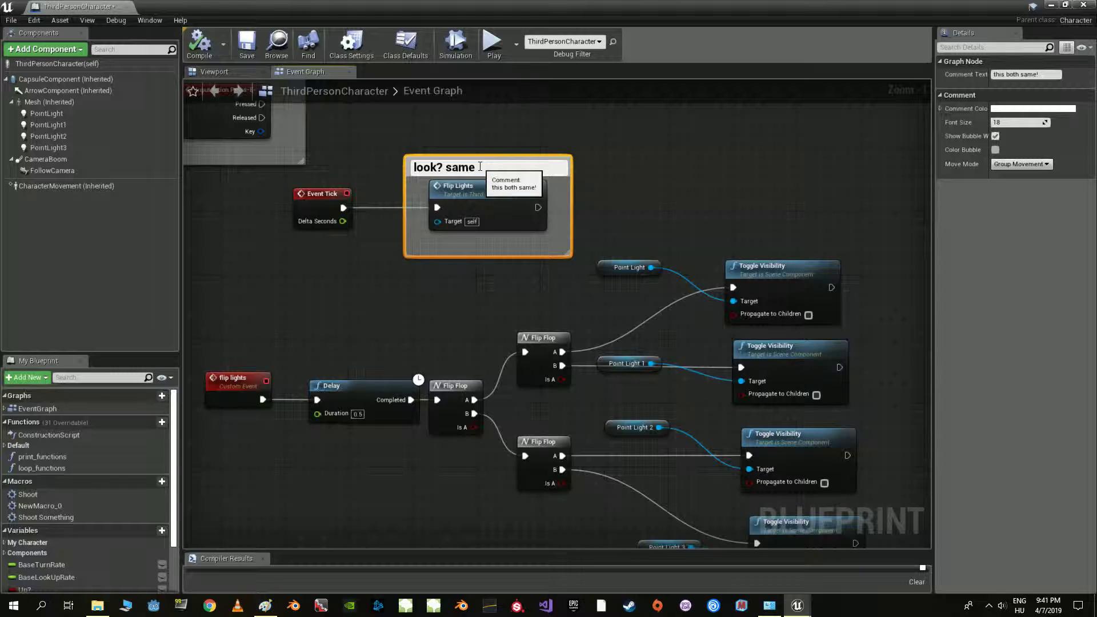
pyautogui.press('Return')
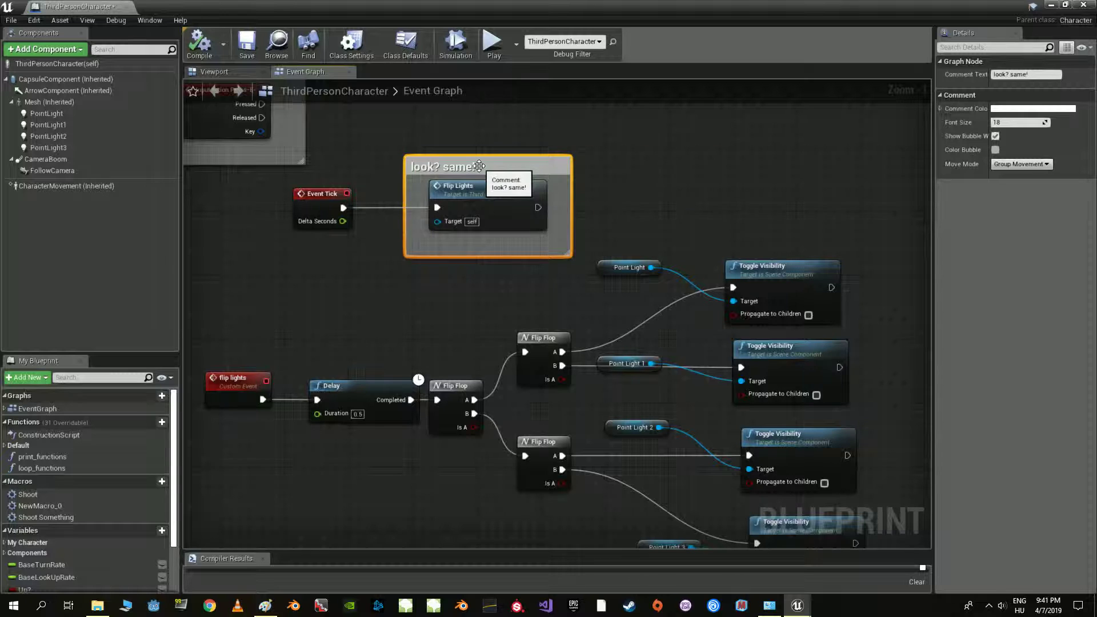
pyautogui.scroll(-1, 627, 216)
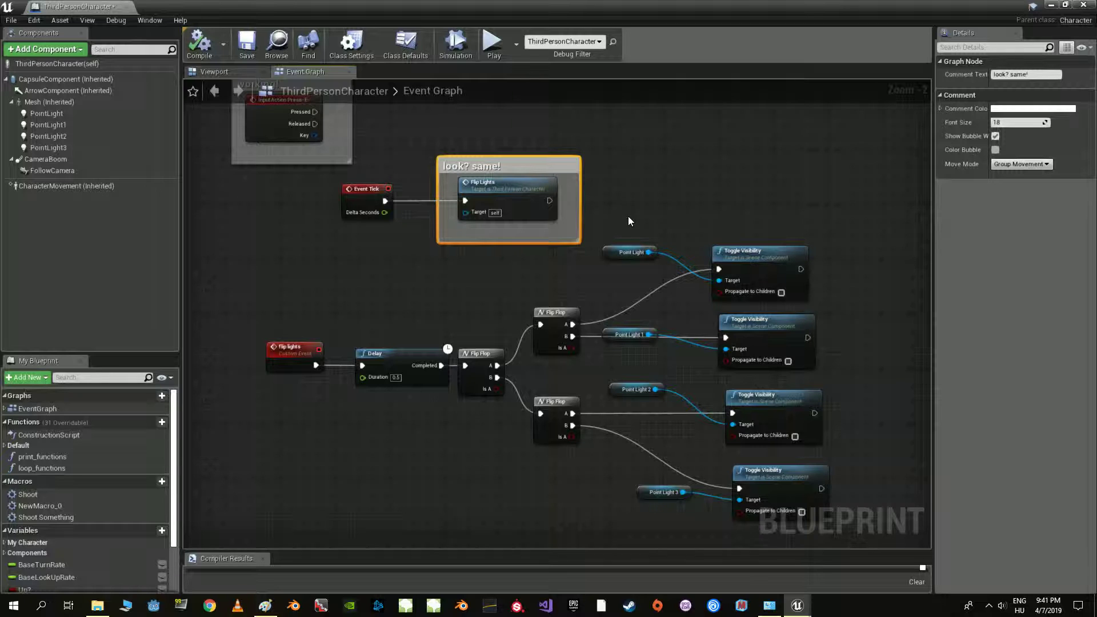
pyautogui.moveTo(287, 266); pyautogui.dragTo(816, 498)
# Step: Retitle the comment 'never connect off' and reconnect flip lights to the Delay input
pyautogui.doubleClick(469, 166)
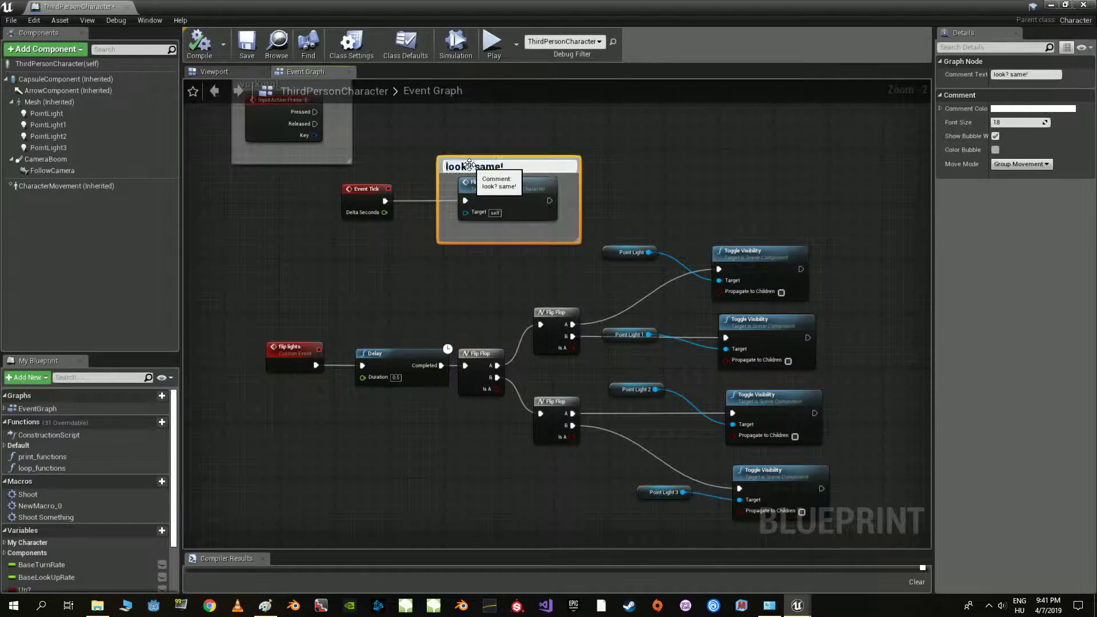
pyautogui.write('neve')
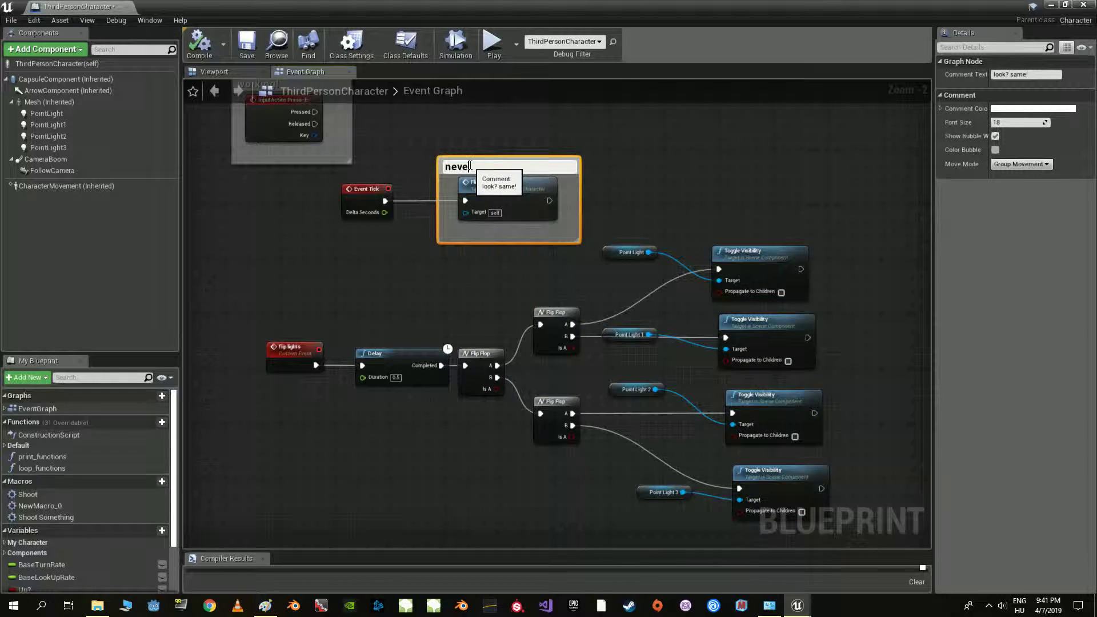
pyautogui.write('r connect ')
pyautogui.write('off')
pyautogui.press('Return')
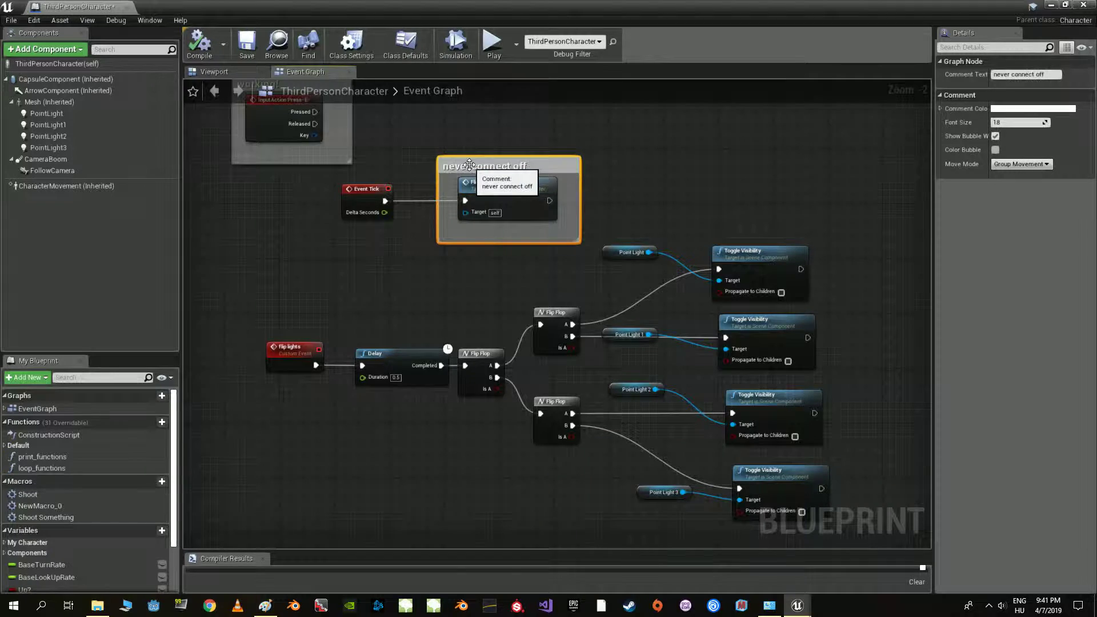
pyautogui.keyDown('alt'); pyautogui.click(316, 365); pyautogui.keyUp('alt')
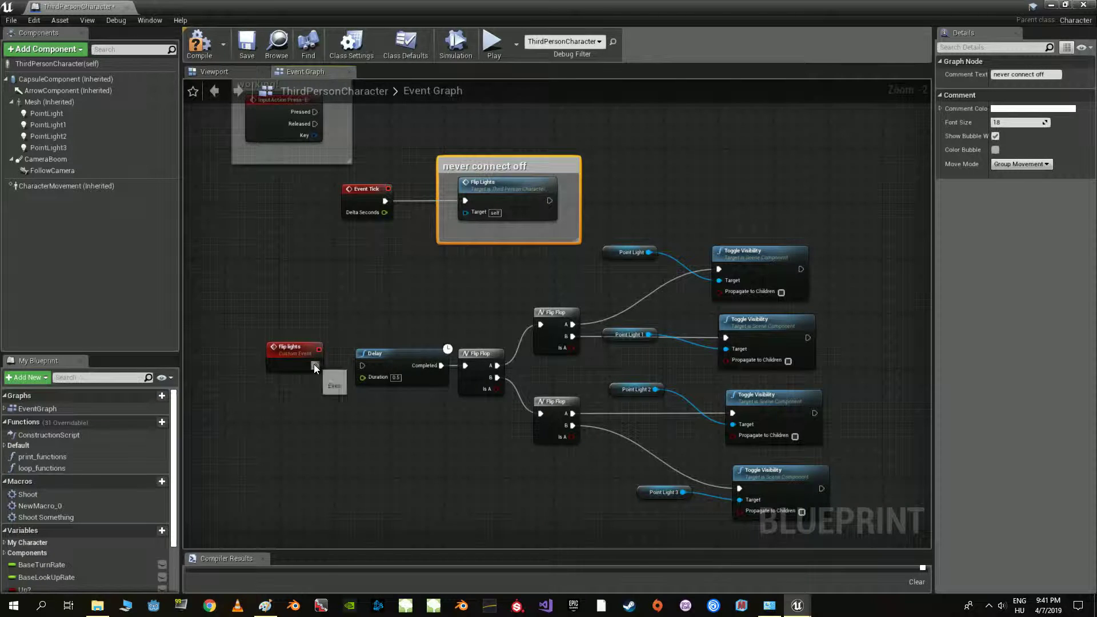
pyautogui.moveTo(313, 364); pyautogui.dragTo(362, 365)
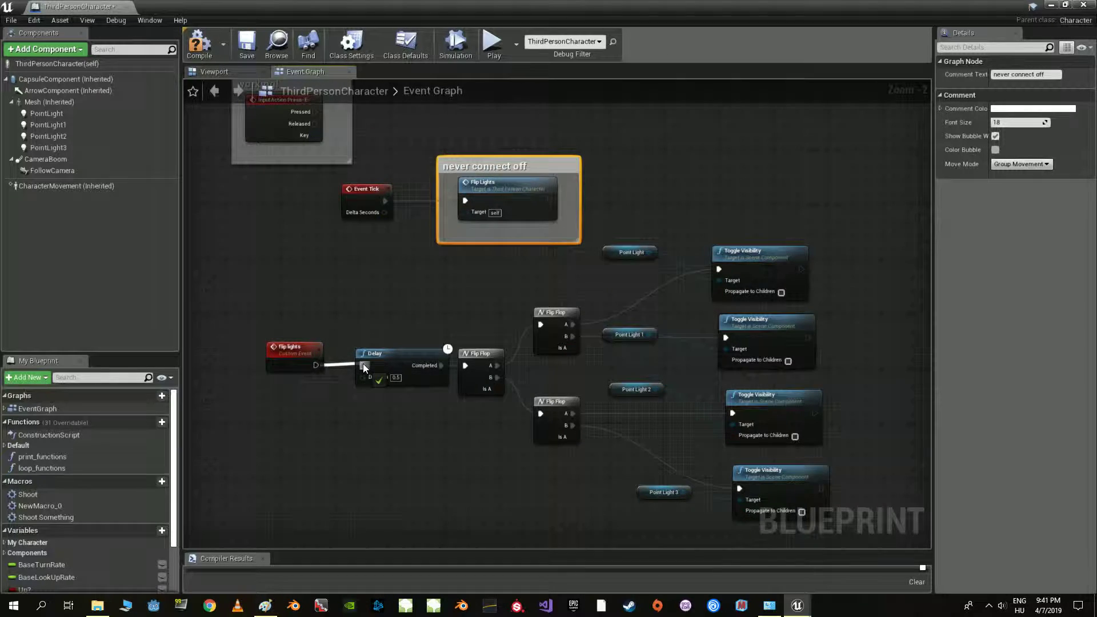
# Step: Rename the comment to 'or this not working!' and compile the blueprint
pyautogui.doubleClick(494, 165)
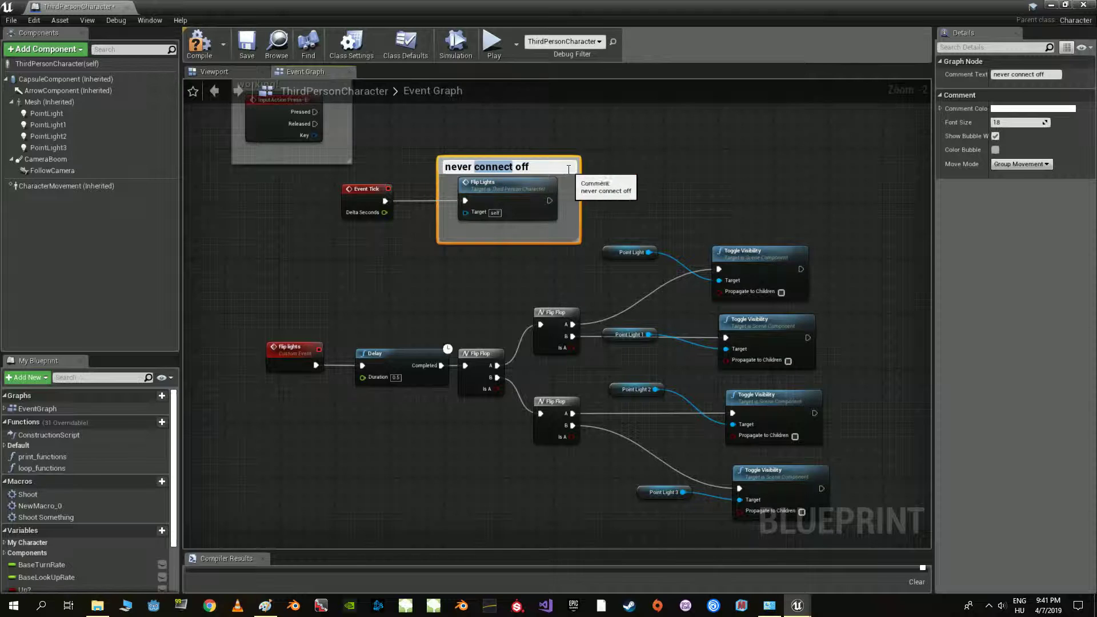
pyautogui.moveTo(563, 166); pyautogui.dragTo(436, 167)
pyautogui.write('o')
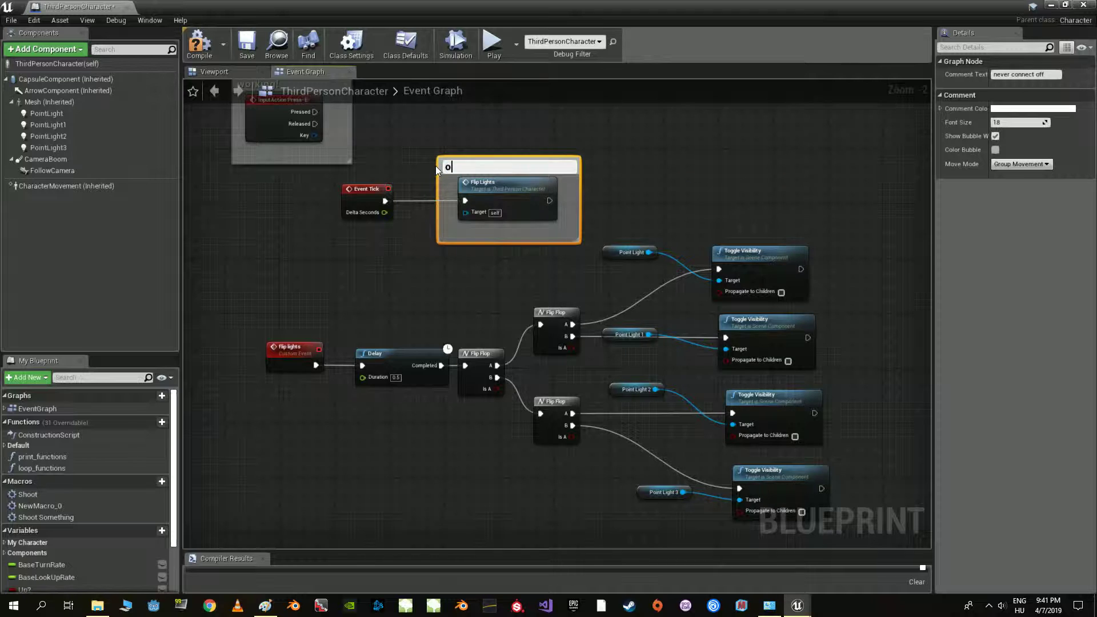
pyautogui.write('r this n')
pyautogui.write('ot wor')
pyautogui.write('king!')
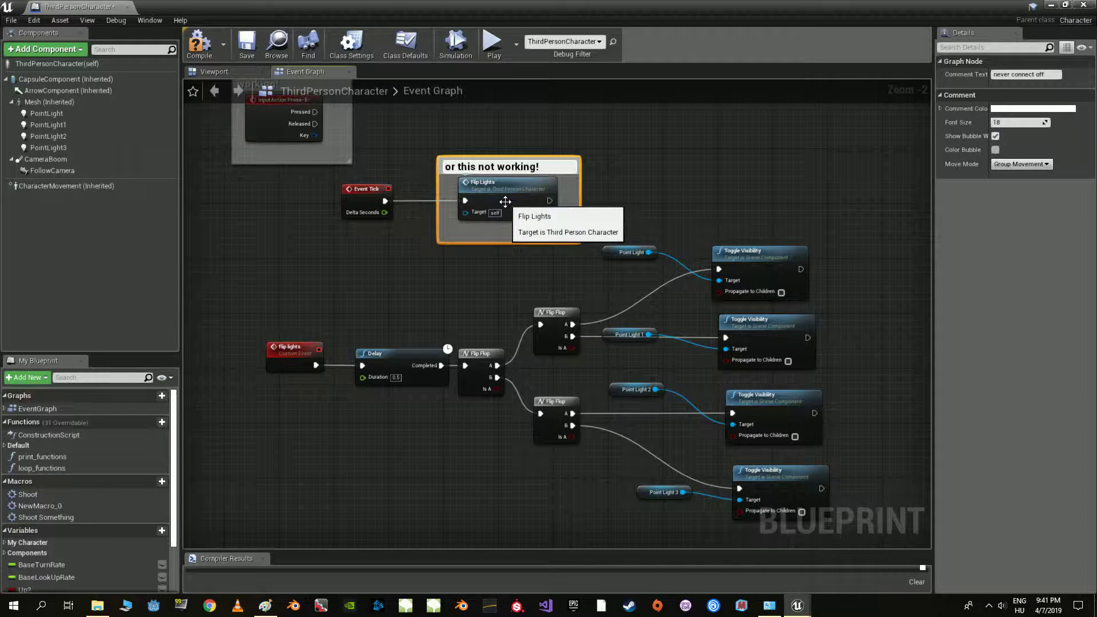
pyautogui.click(199, 46)
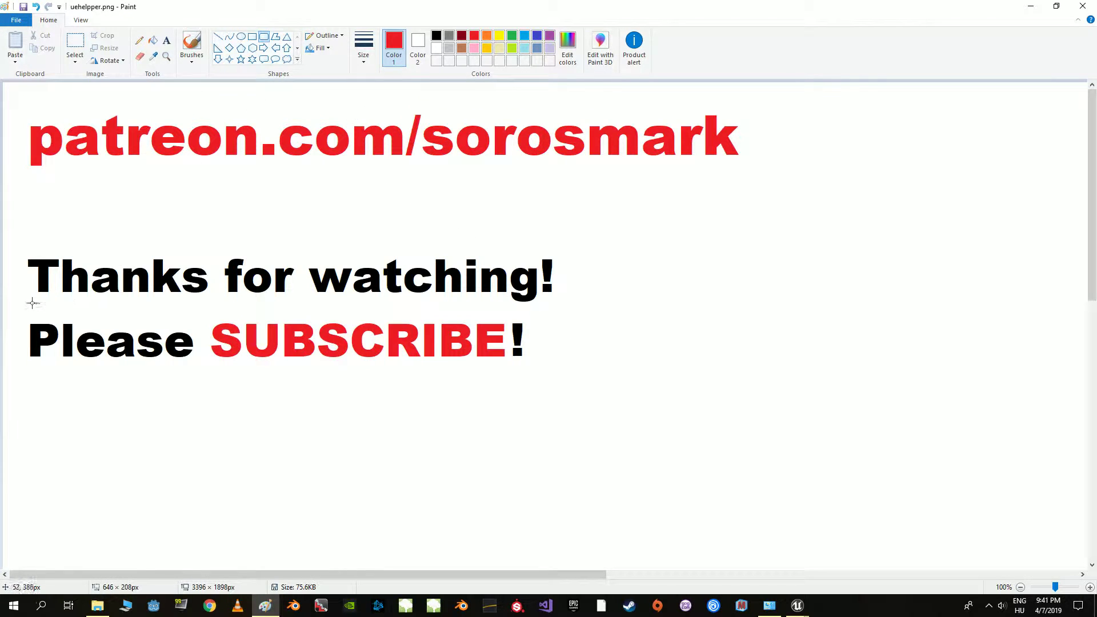
# Step: Frame 'Please SUBSCRIBE!', the Patreon link line and 'Thanks for watching!' with red rounded rectangles
pyautogui.moveTo(18, 301); pyautogui.dragTo(554, 392)
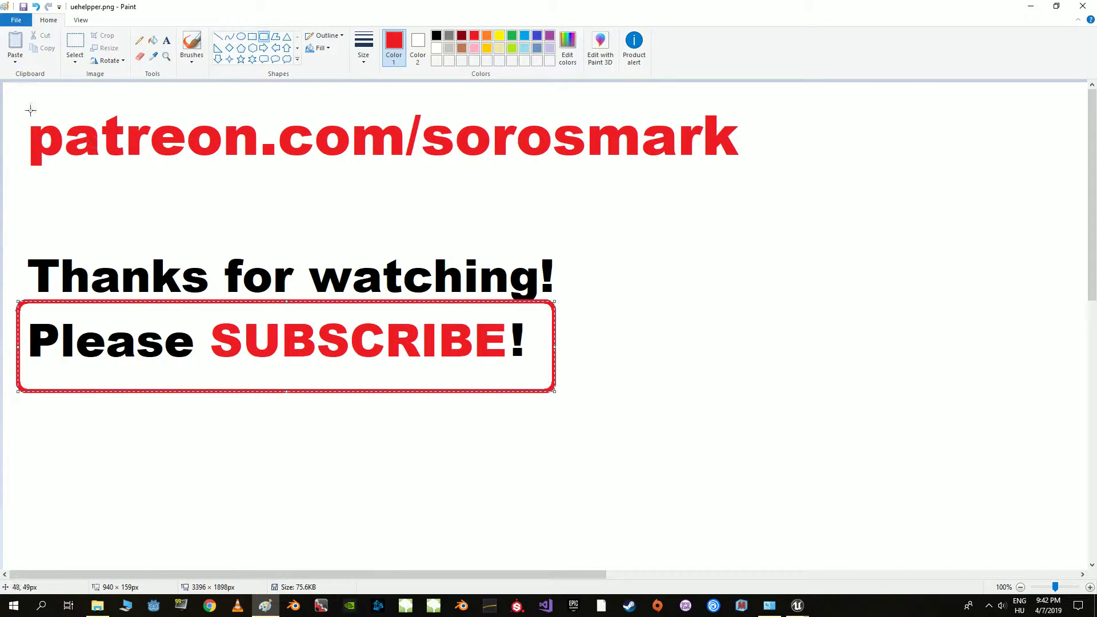
pyautogui.moveTo(14, 88); pyautogui.dragTo(779, 193)
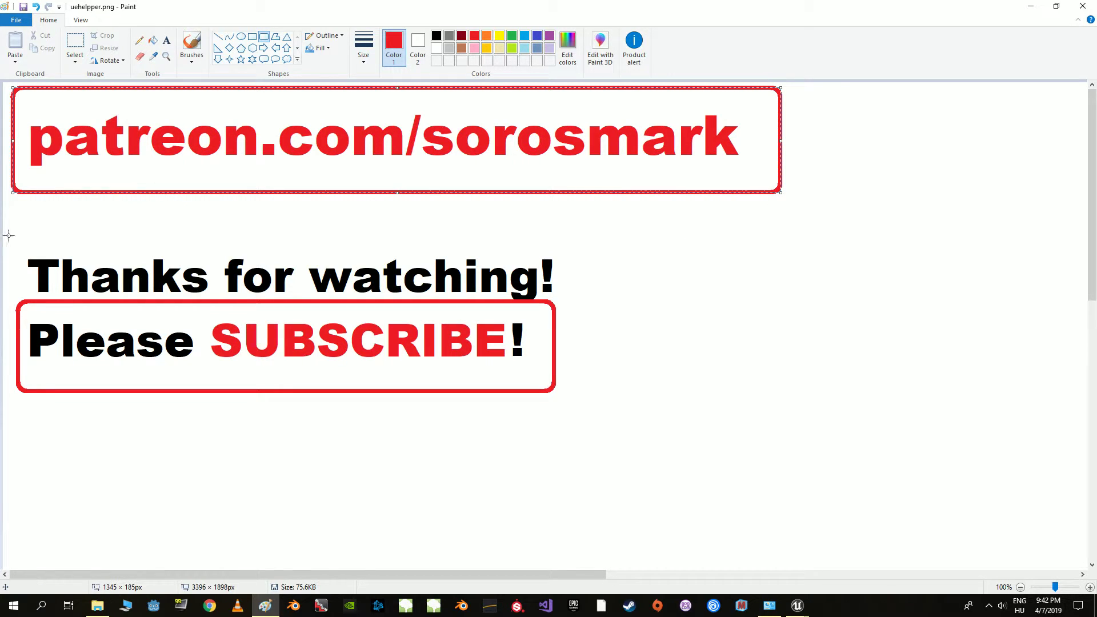
pyautogui.moveTo(15, 229); pyautogui.dragTo(561, 301)
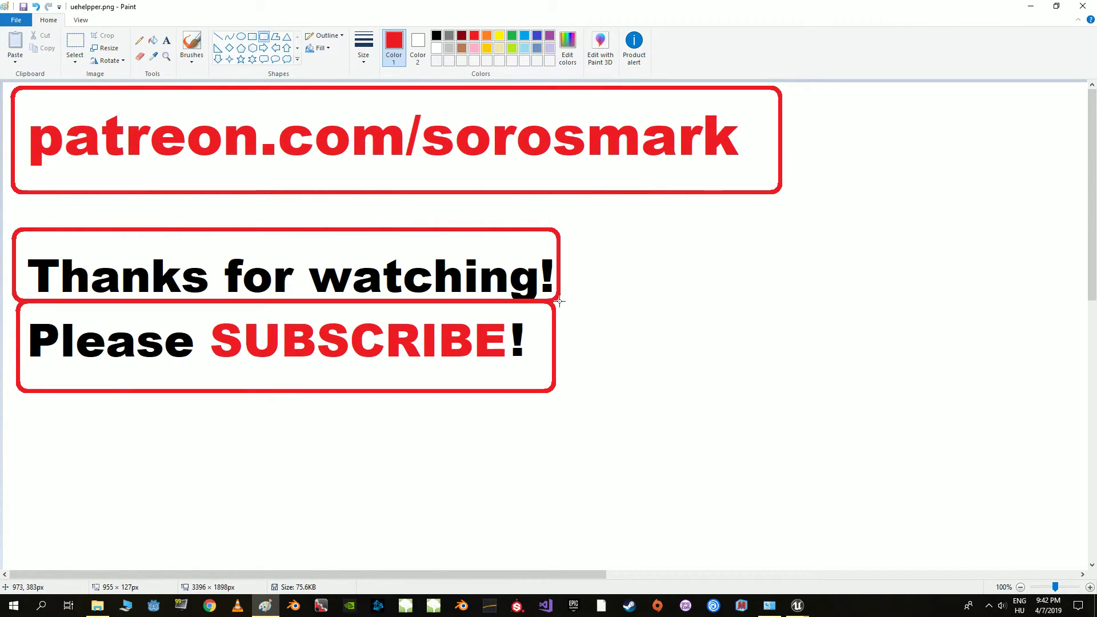